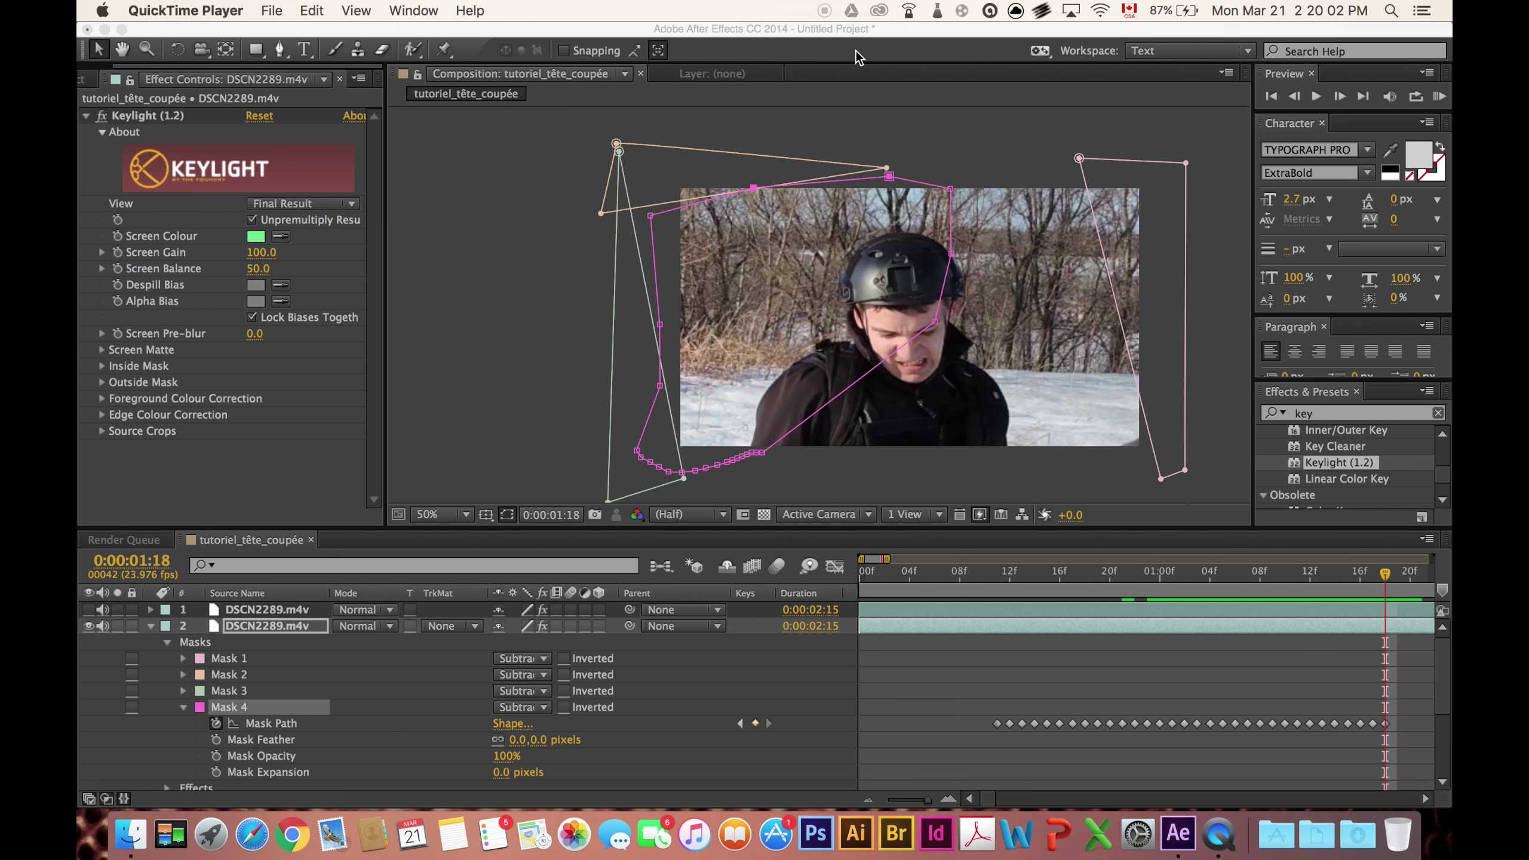
Go to frame 0:00:00:11 in the tête coupée composition and select the upper video layer.
{"action": "left_click", "coordinate": [853, 43]}
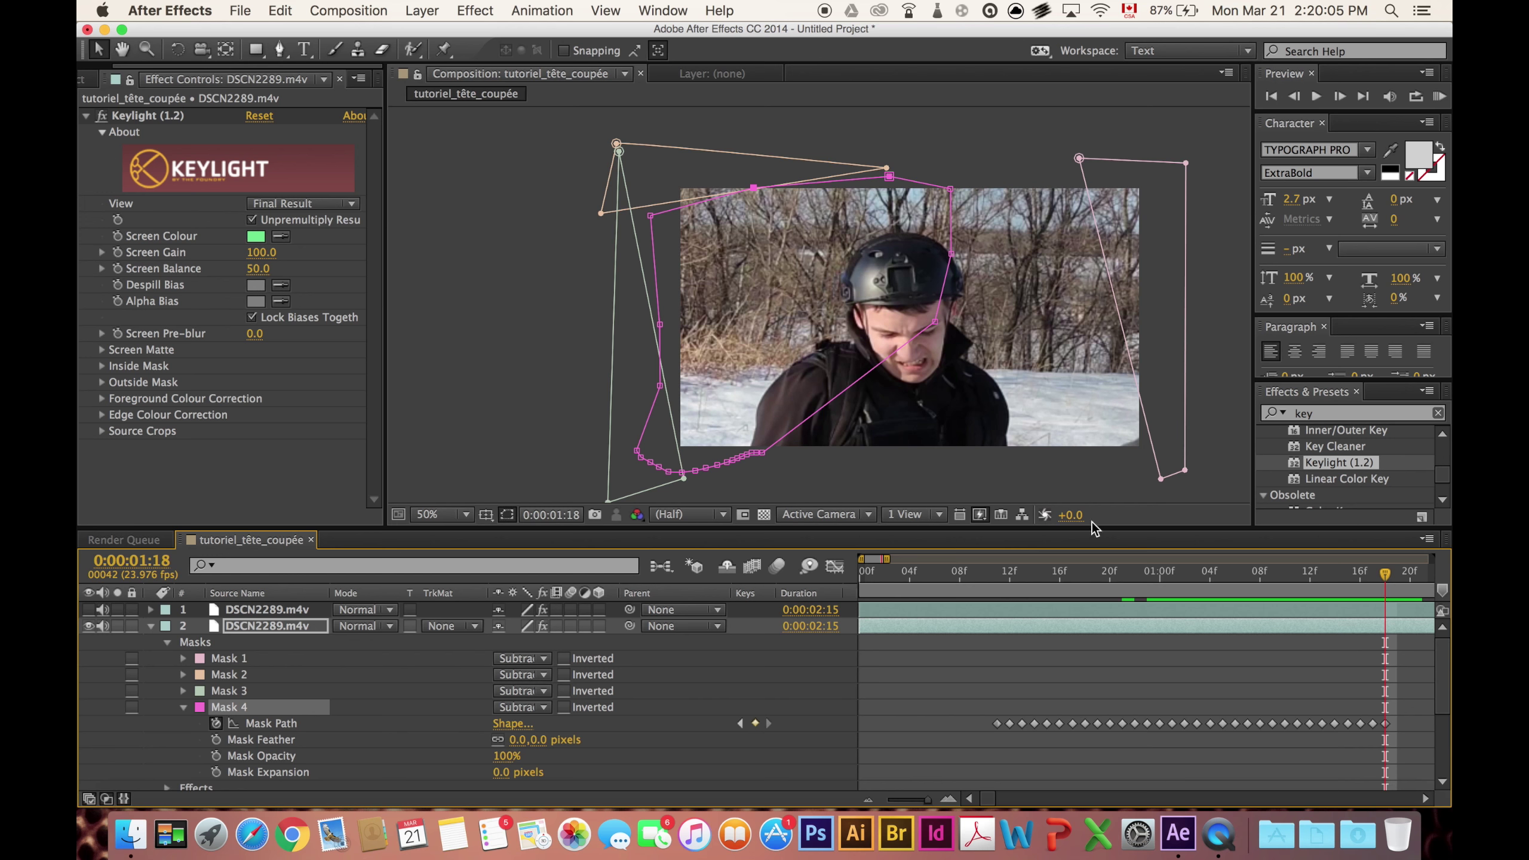
{"action": "left_click_drag", "start_coordinate": [1219, 581], "coordinate": [1316, 587]}
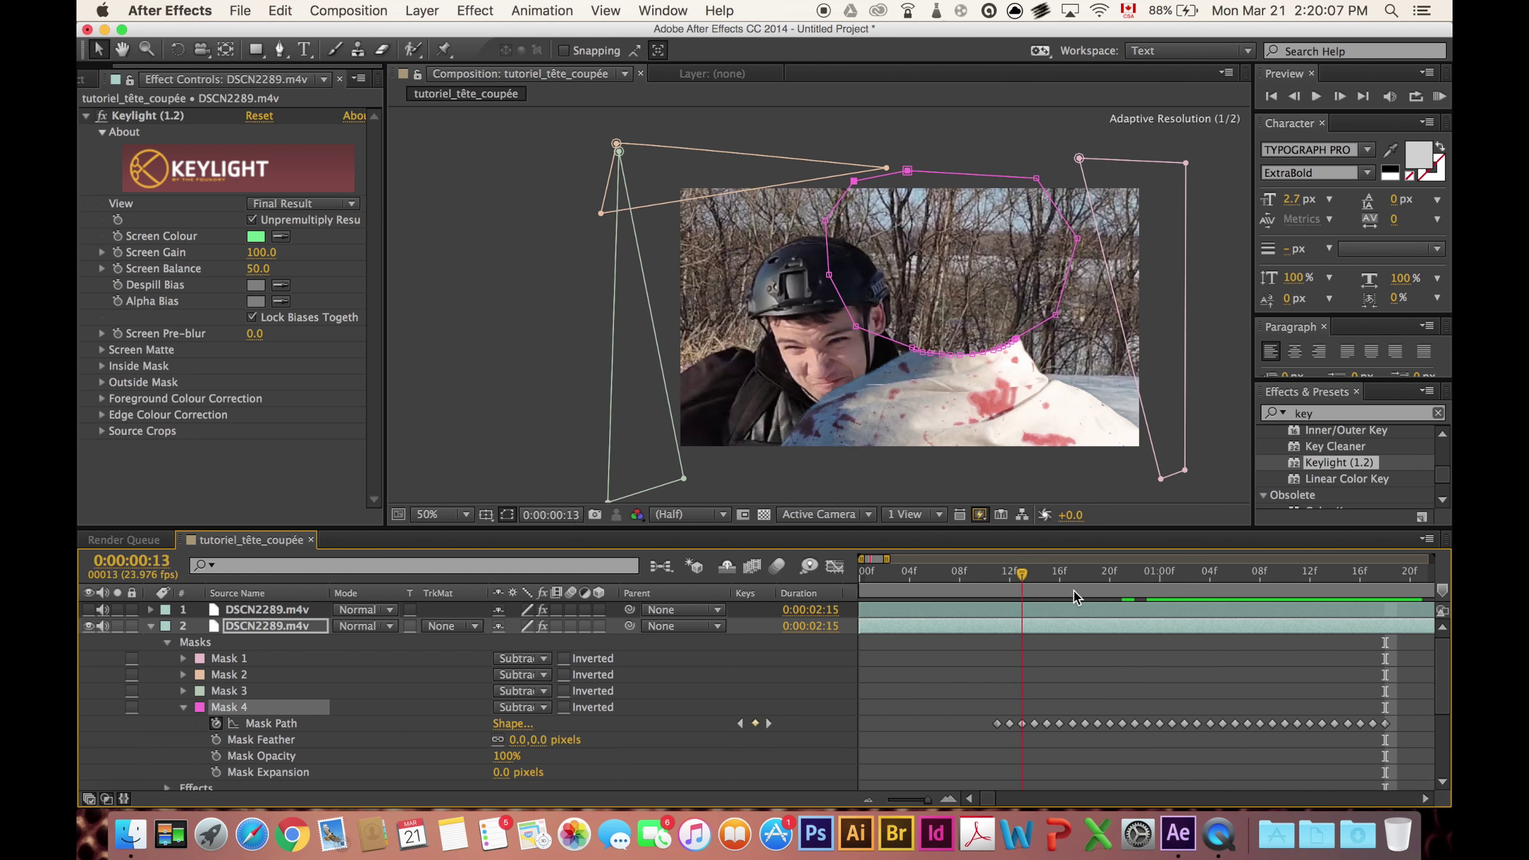
{"action": "left_click_drag", "start_coordinate": [1316, 587], "coordinate": [997, 615]}
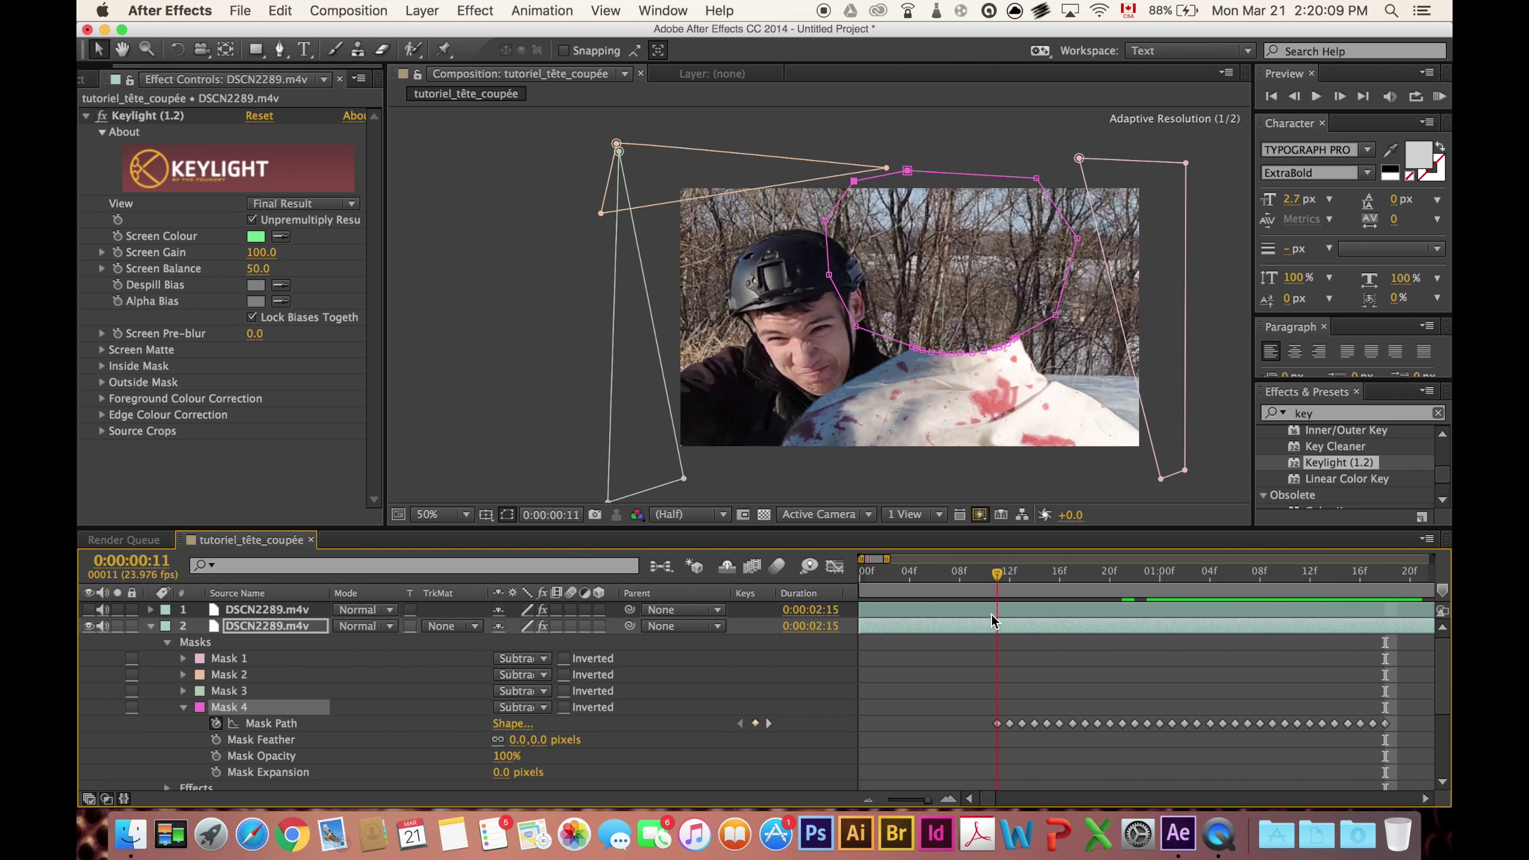
{"action": "left_click", "coordinate": [258, 611]}
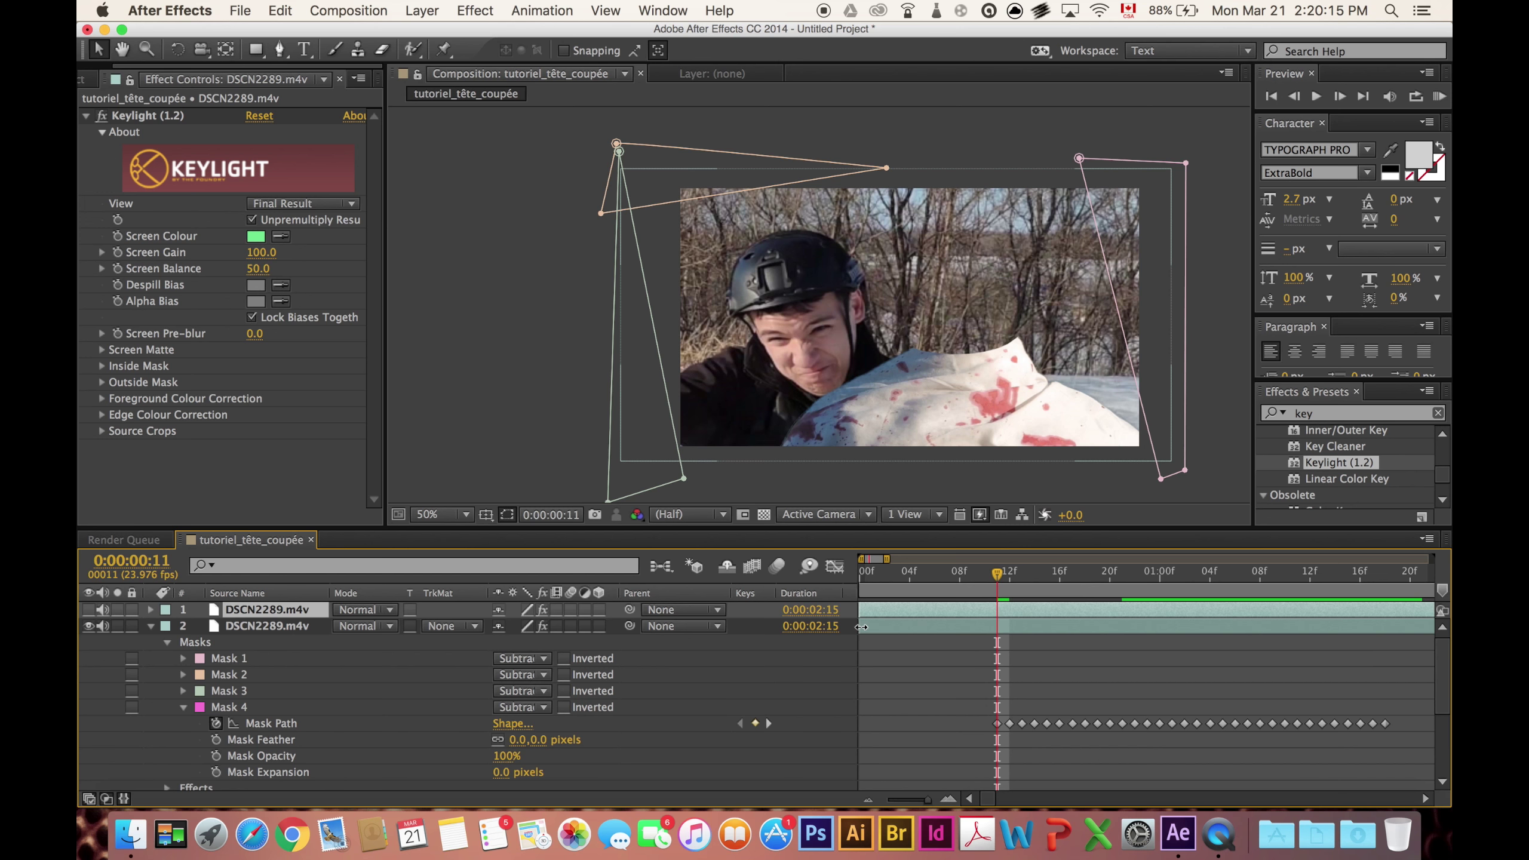
Trim the lower clip to start at frame 11, reveal the upper layer and view at 100%.
{"action": "left_click_drag", "start_coordinate": [861, 627], "coordinate": [1001, 627]}
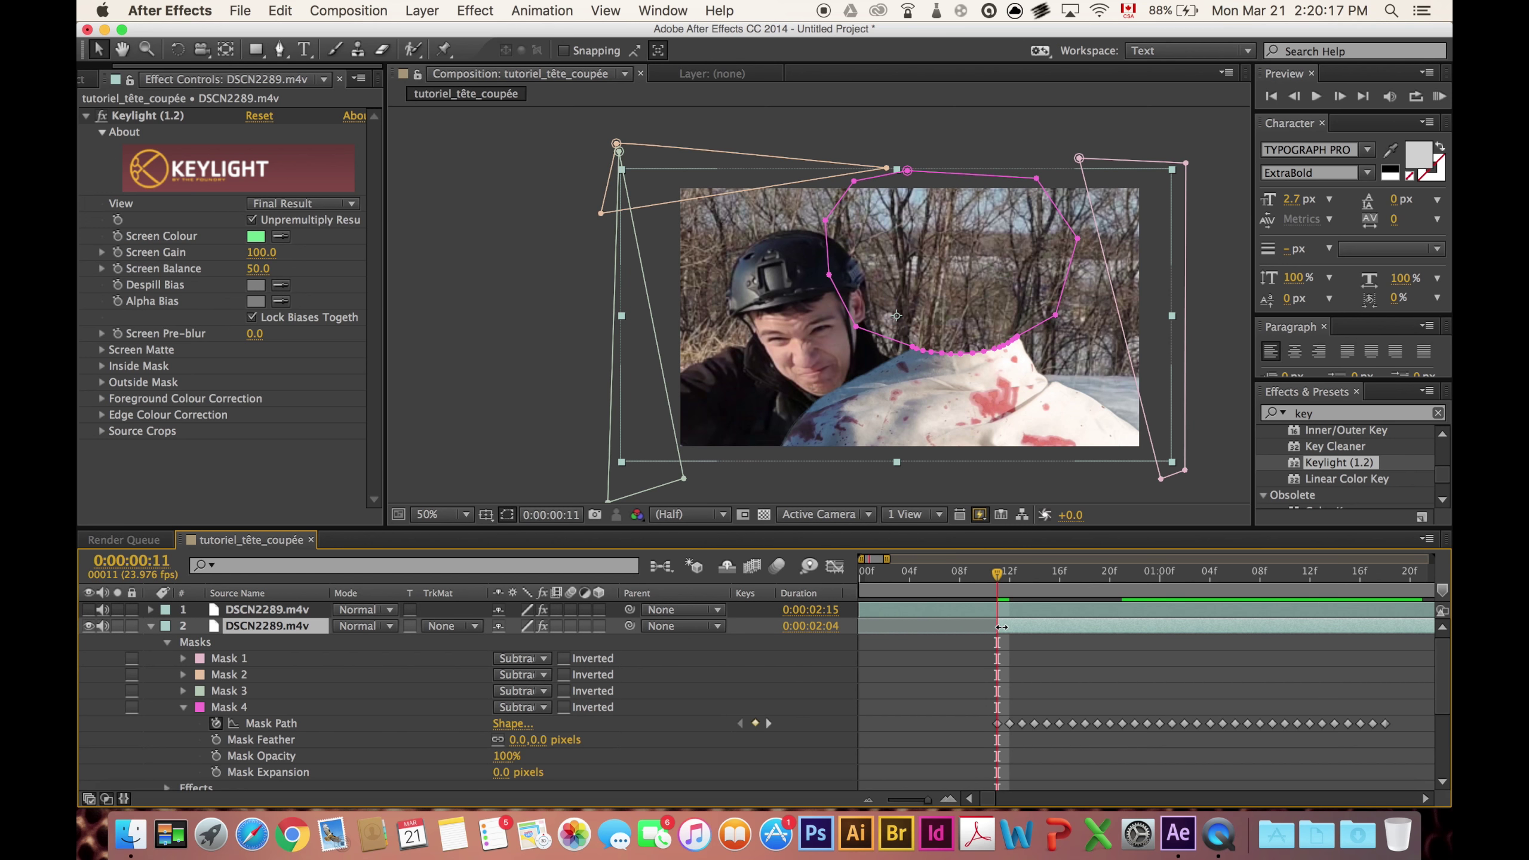
{"action": "left_click", "coordinate": [984, 577]}
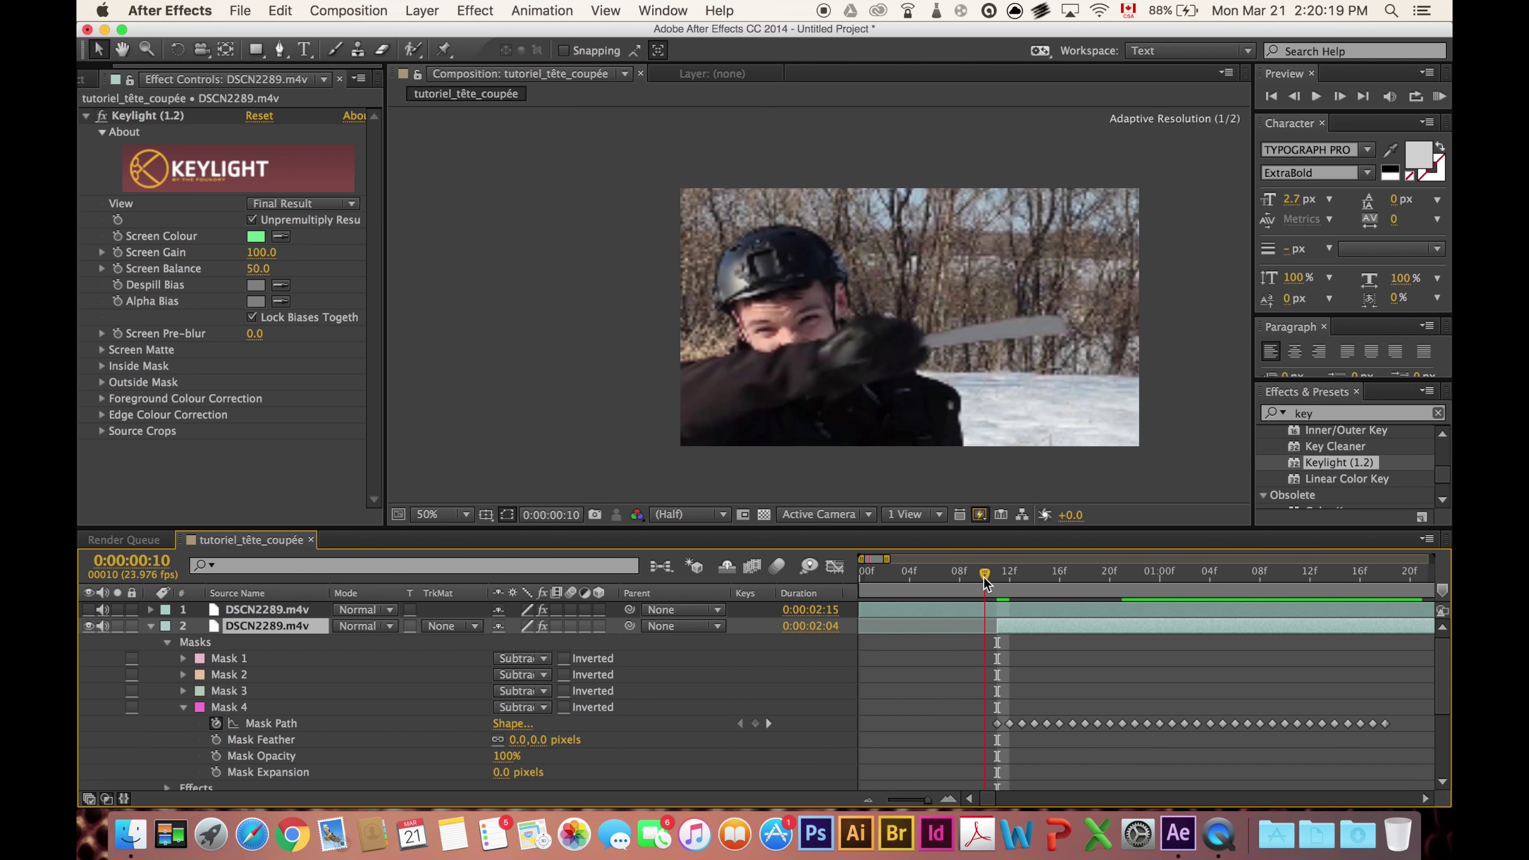
{"action": "left_click", "coordinate": [88, 609]}
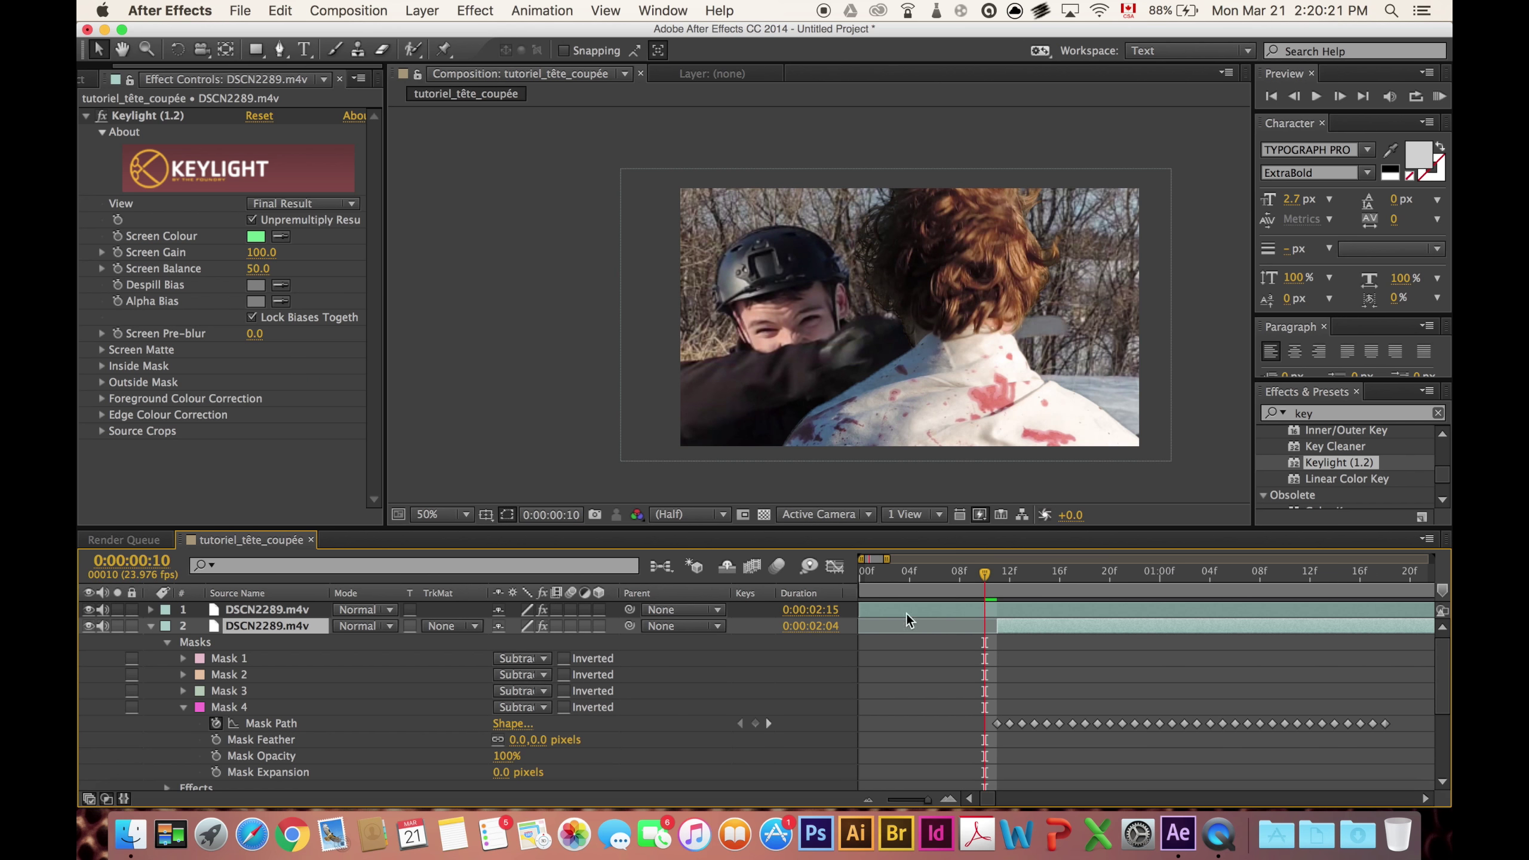
{"action": "left_click", "coordinate": [996, 572]}
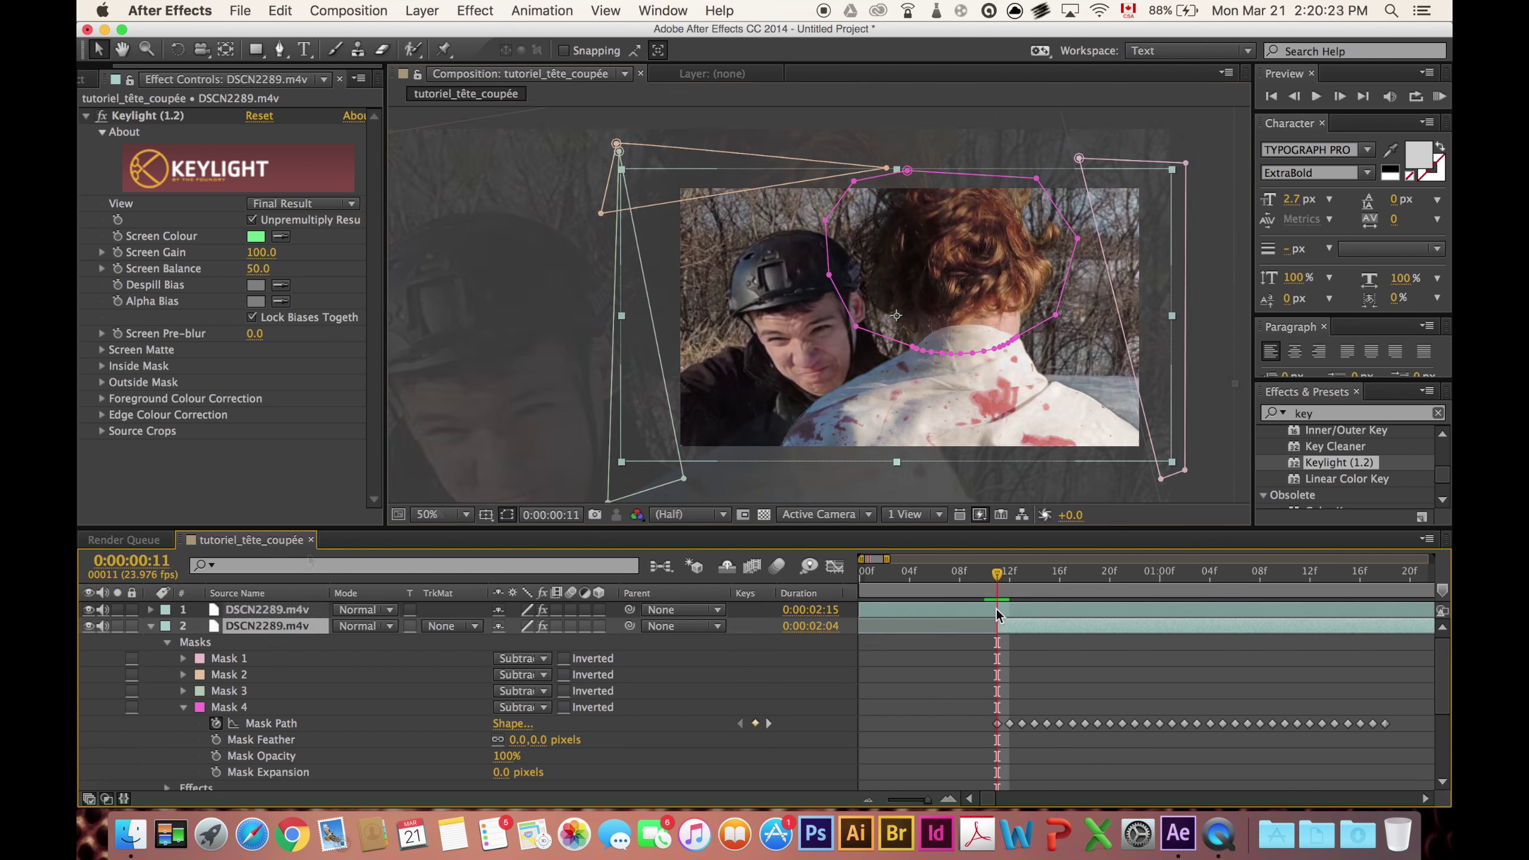
{"action": "left_click", "coordinate": [996, 610]}
{"action": "key", "text": "/"}
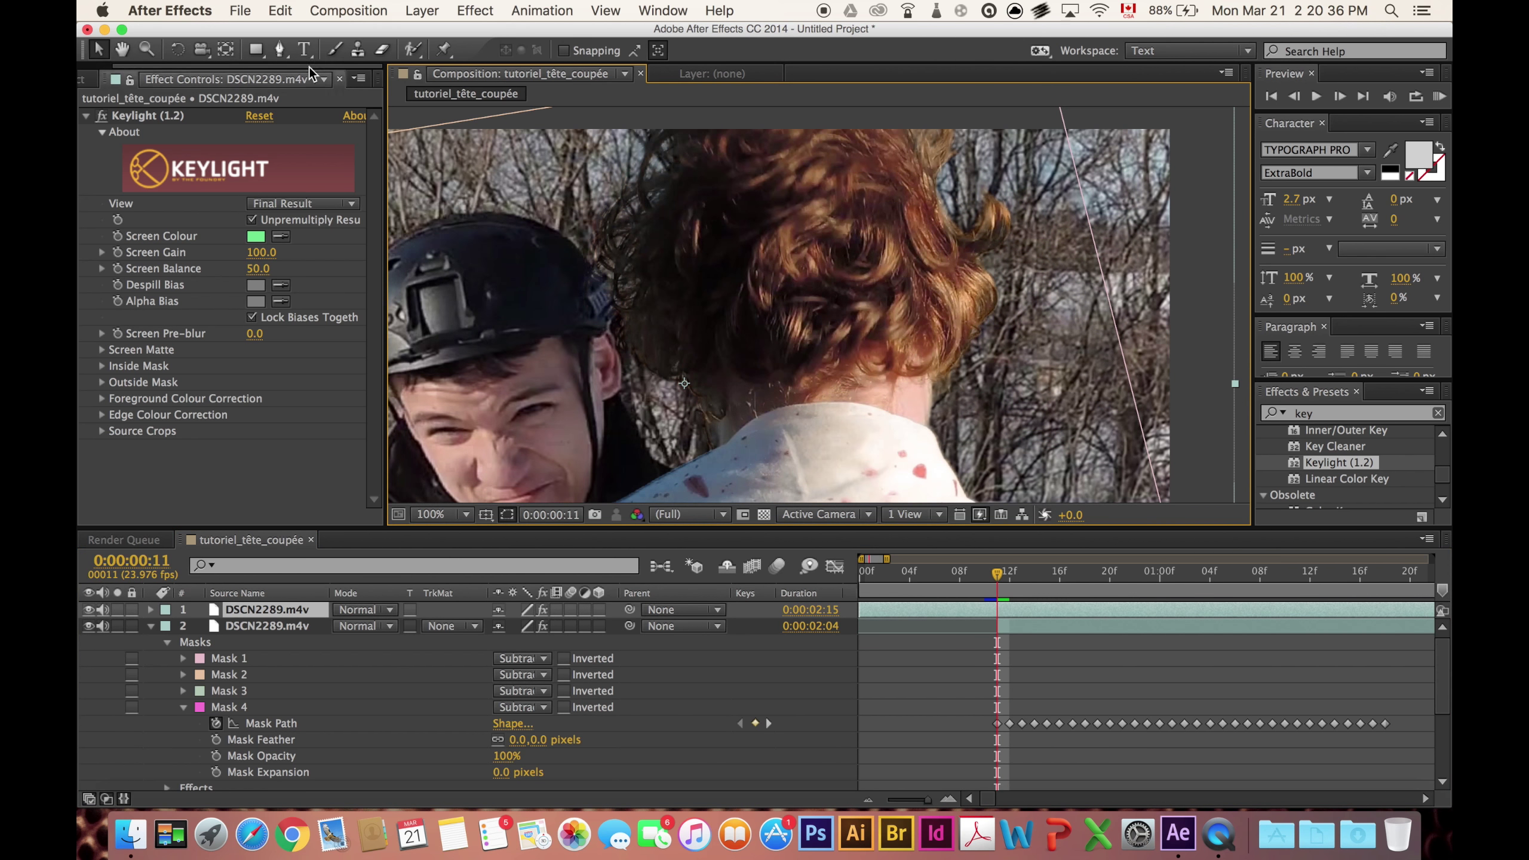
With the Pen tool, zoom onto the neck and place the first two head-mask points.
{"action": "left_click", "coordinate": [252, 51]}
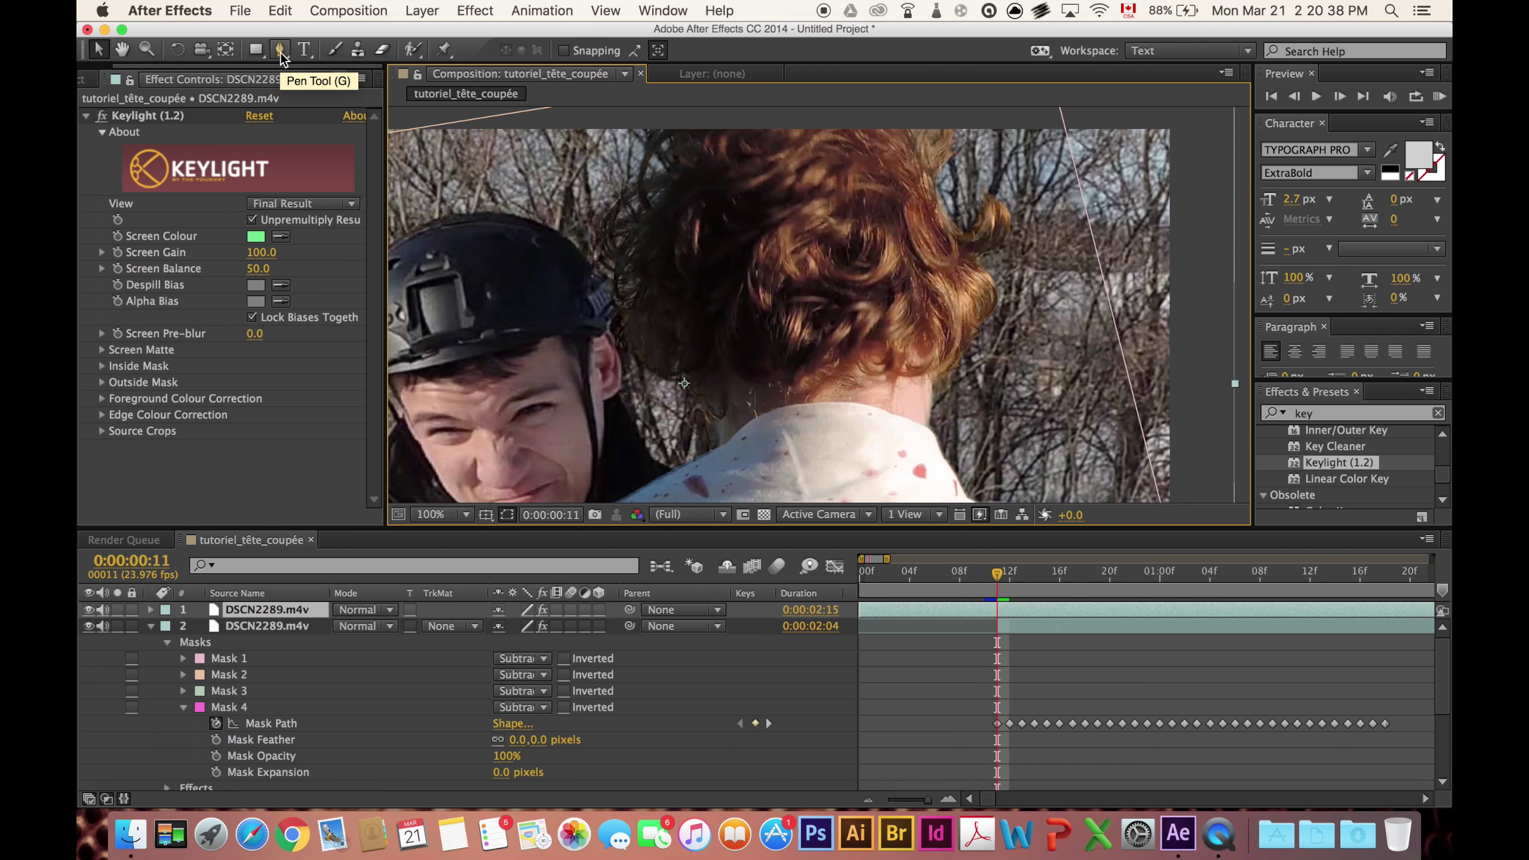
{"action": "left_click", "coordinate": [280, 53]}
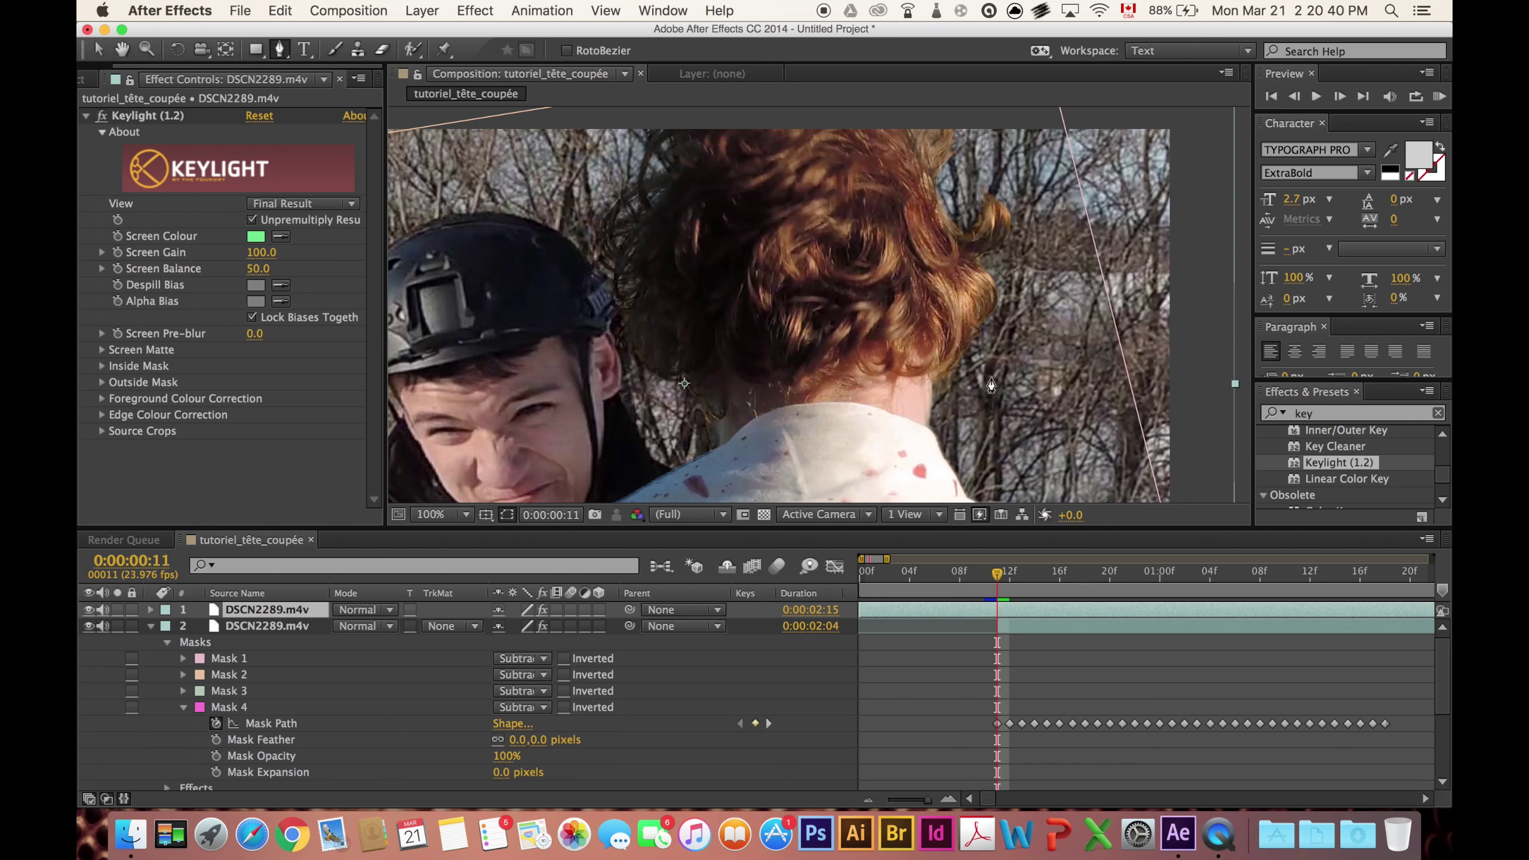
{"action": "scroll", "coordinate": [728, 444], "scroll_direction": "up", "scroll_amount": 2}
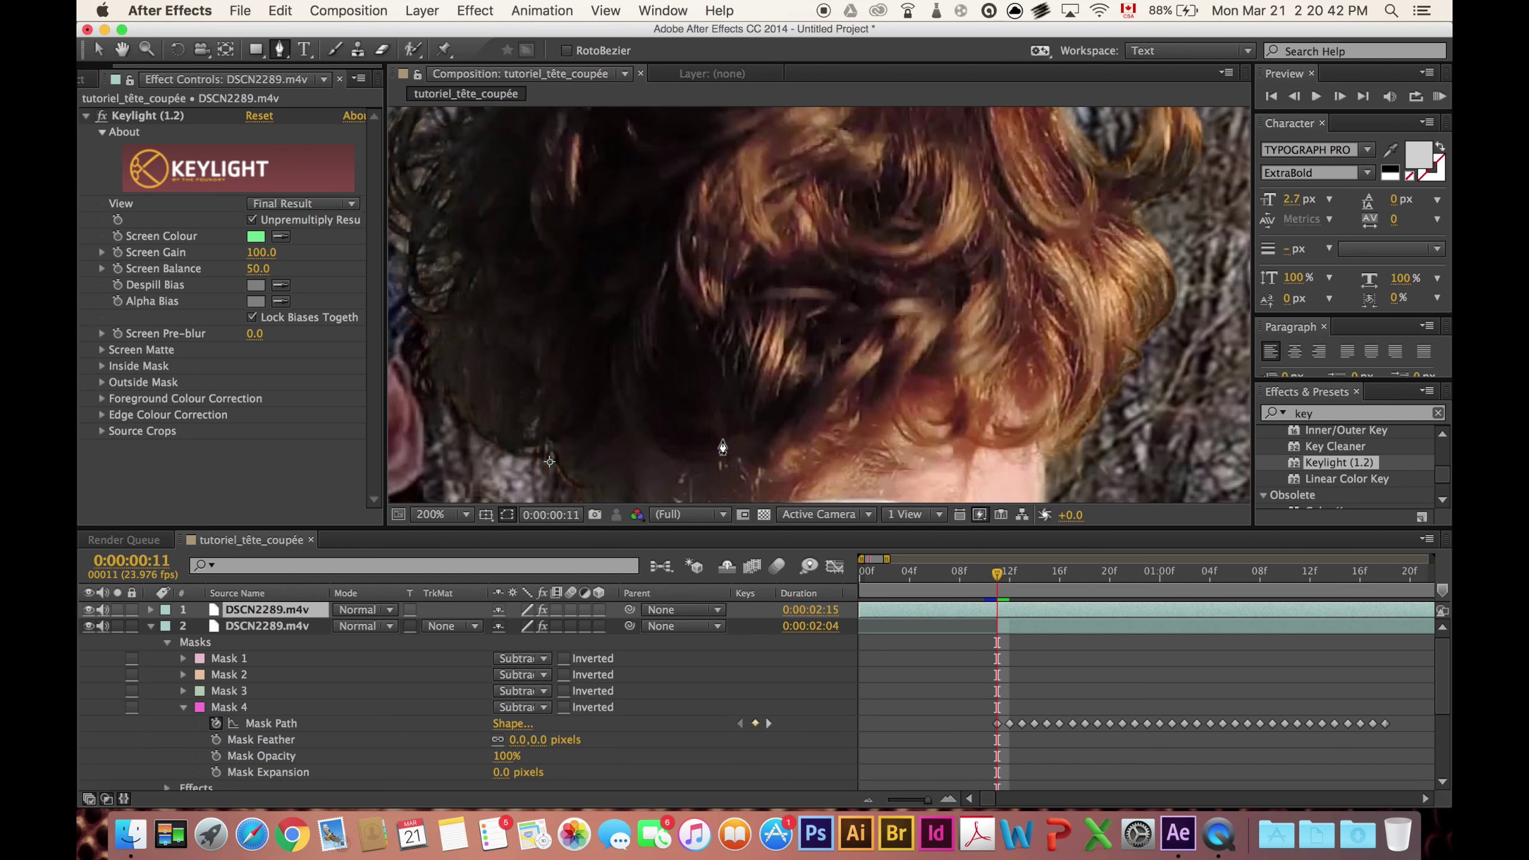
{"action": "left_click_drag", "start_coordinate": [740, 318], "coordinate": [766, 253]}
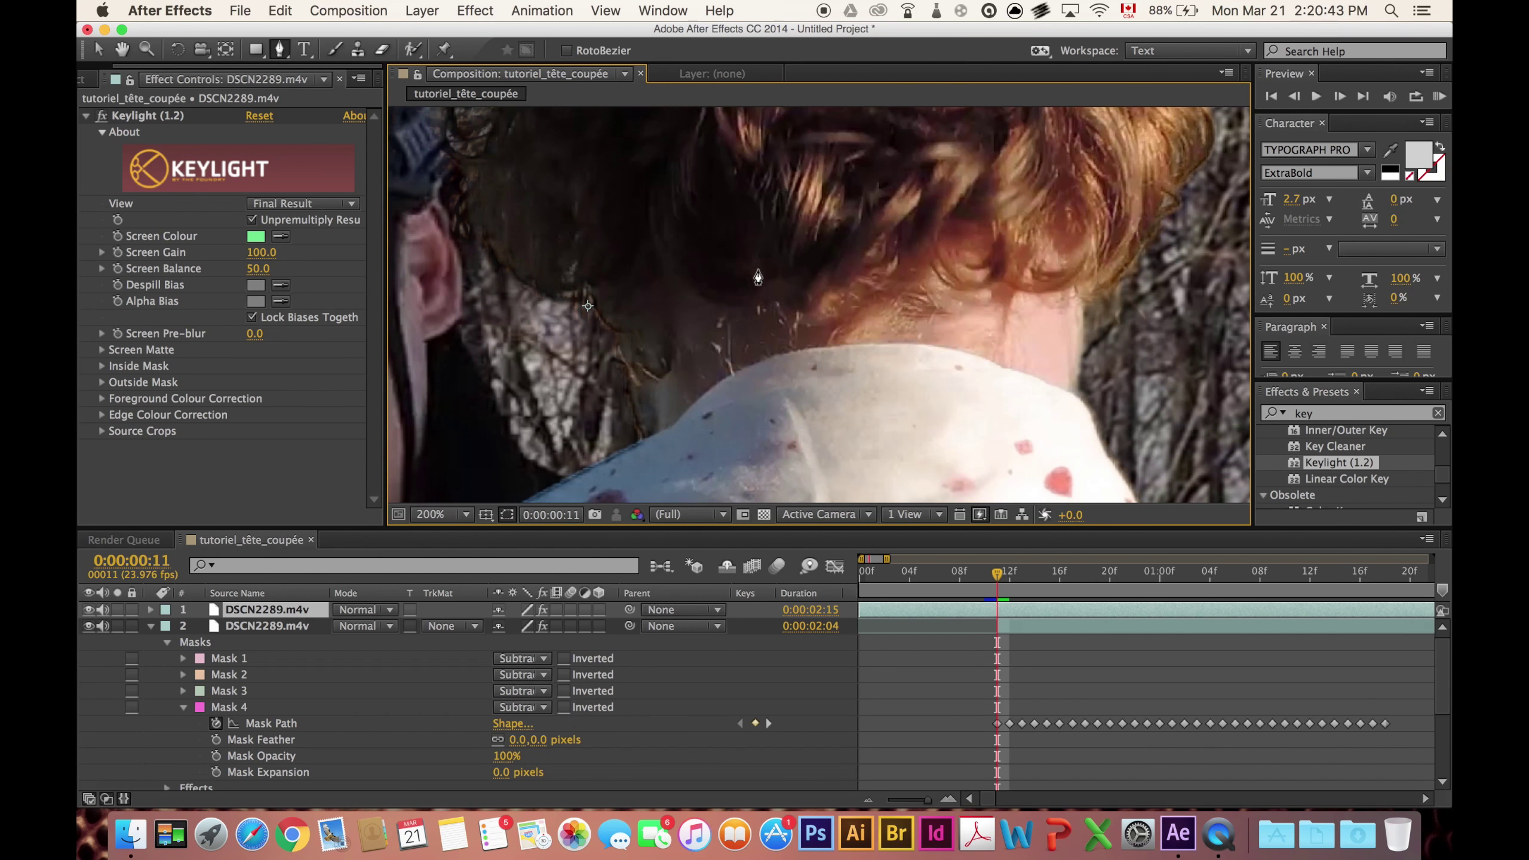
{"action": "left_click", "coordinate": [628, 444]}
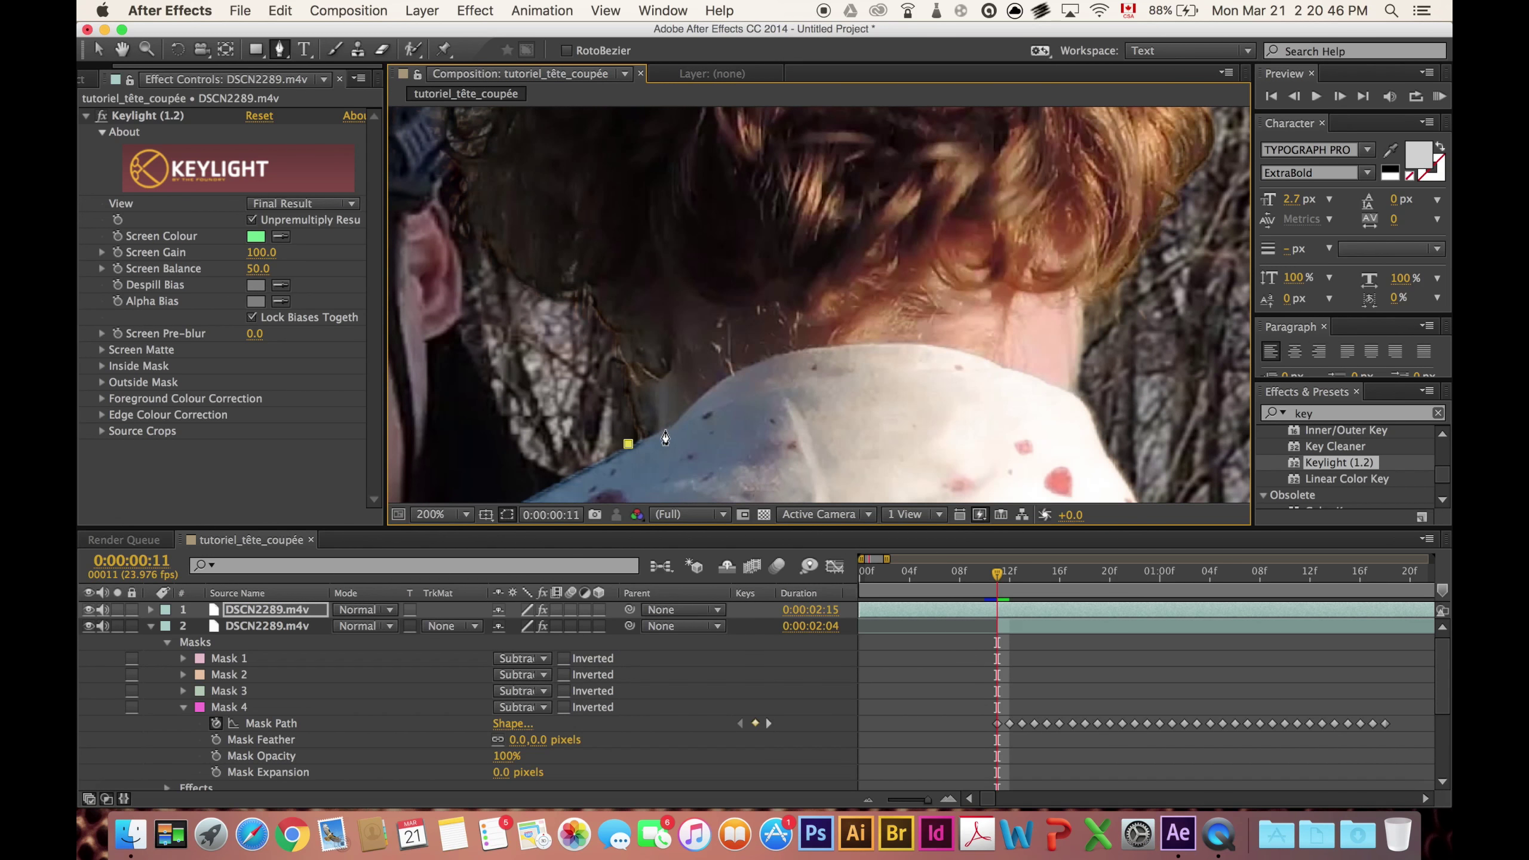
{"action": "left_click", "coordinate": [670, 427]}
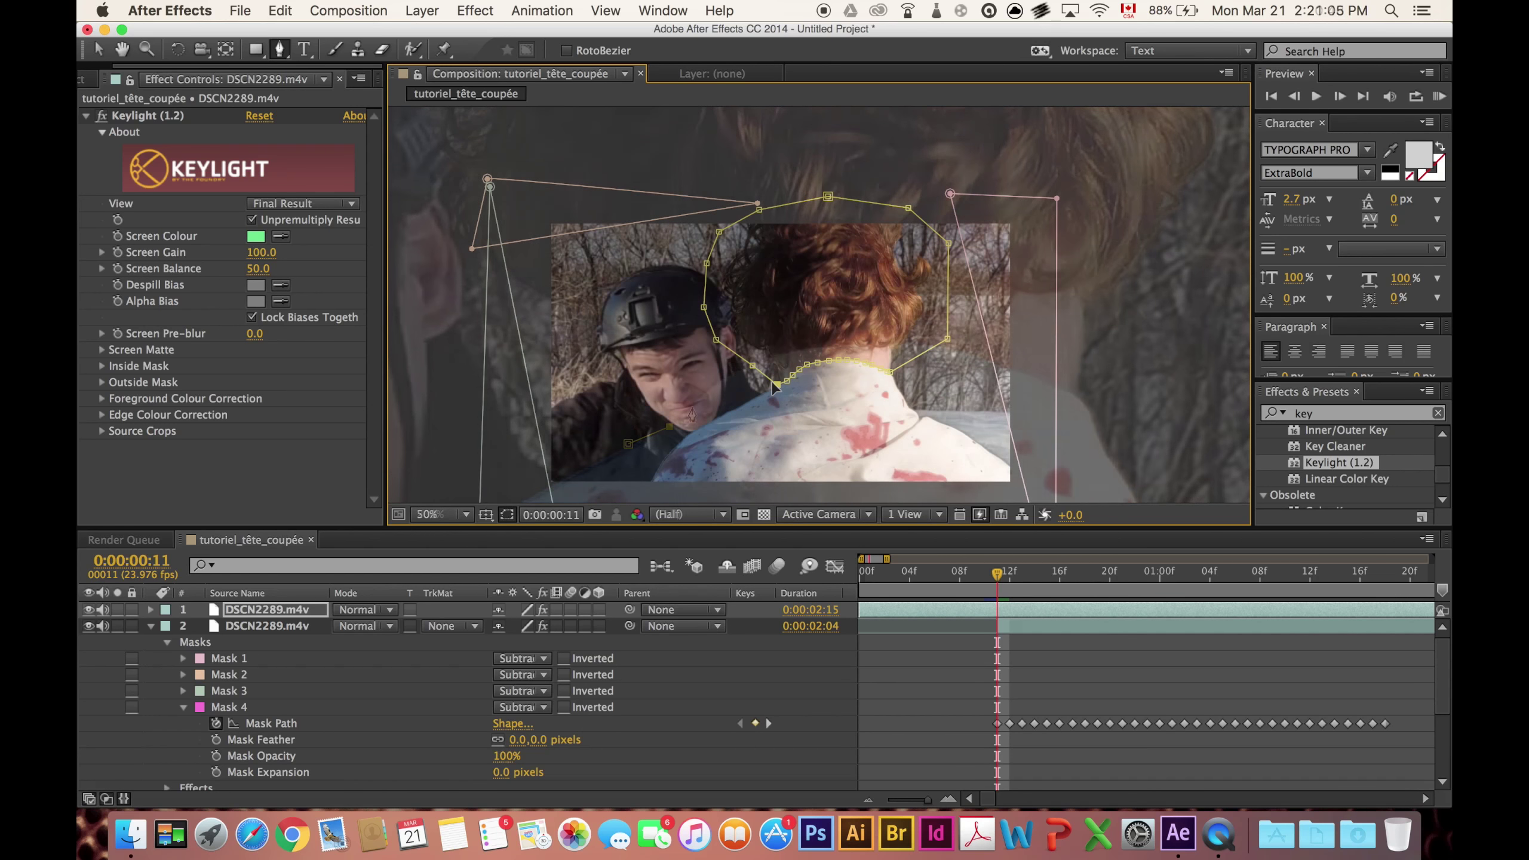
{"action": "left_click", "coordinate": [150, 609]}
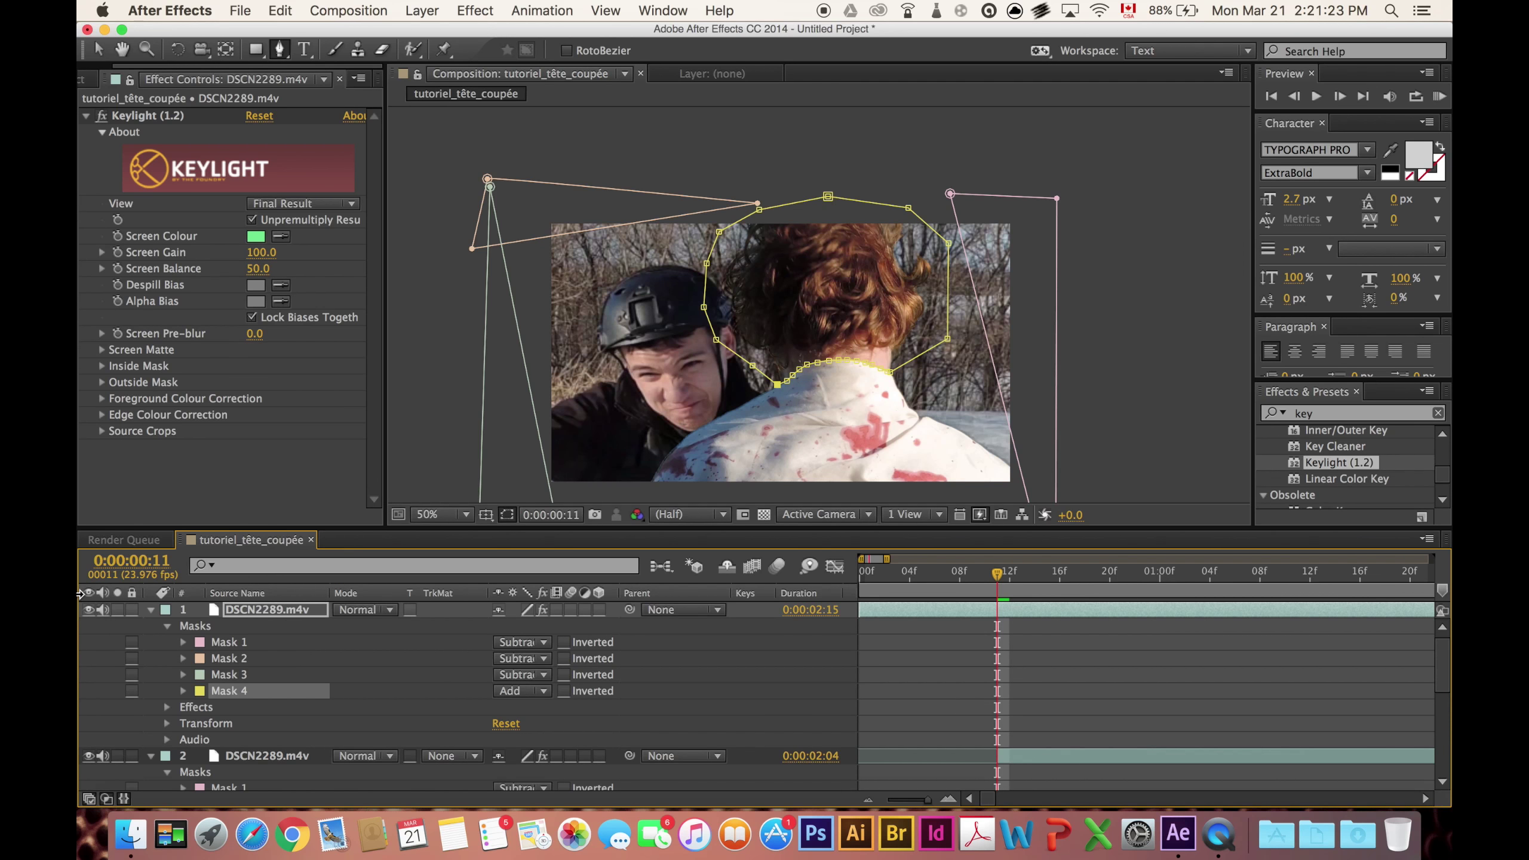
Expand Mask 4 and Transform on the upper layer, showing Position 904,532 and Scale 120,113.3%.
{"action": "left_click", "coordinate": [182, 691]}
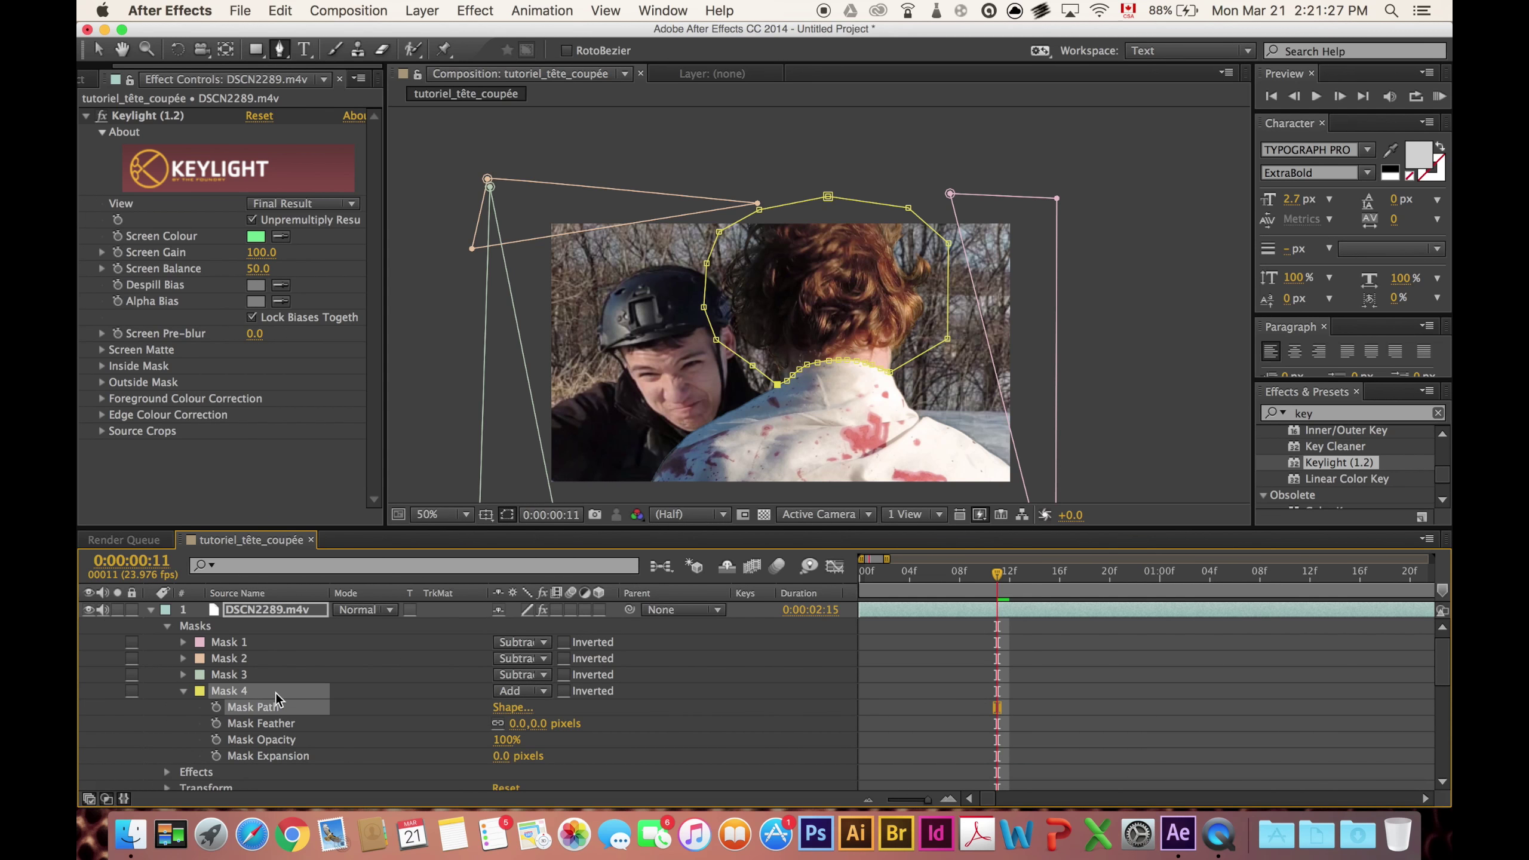
{"action": "left_click", "coordinate": [216, 707]}
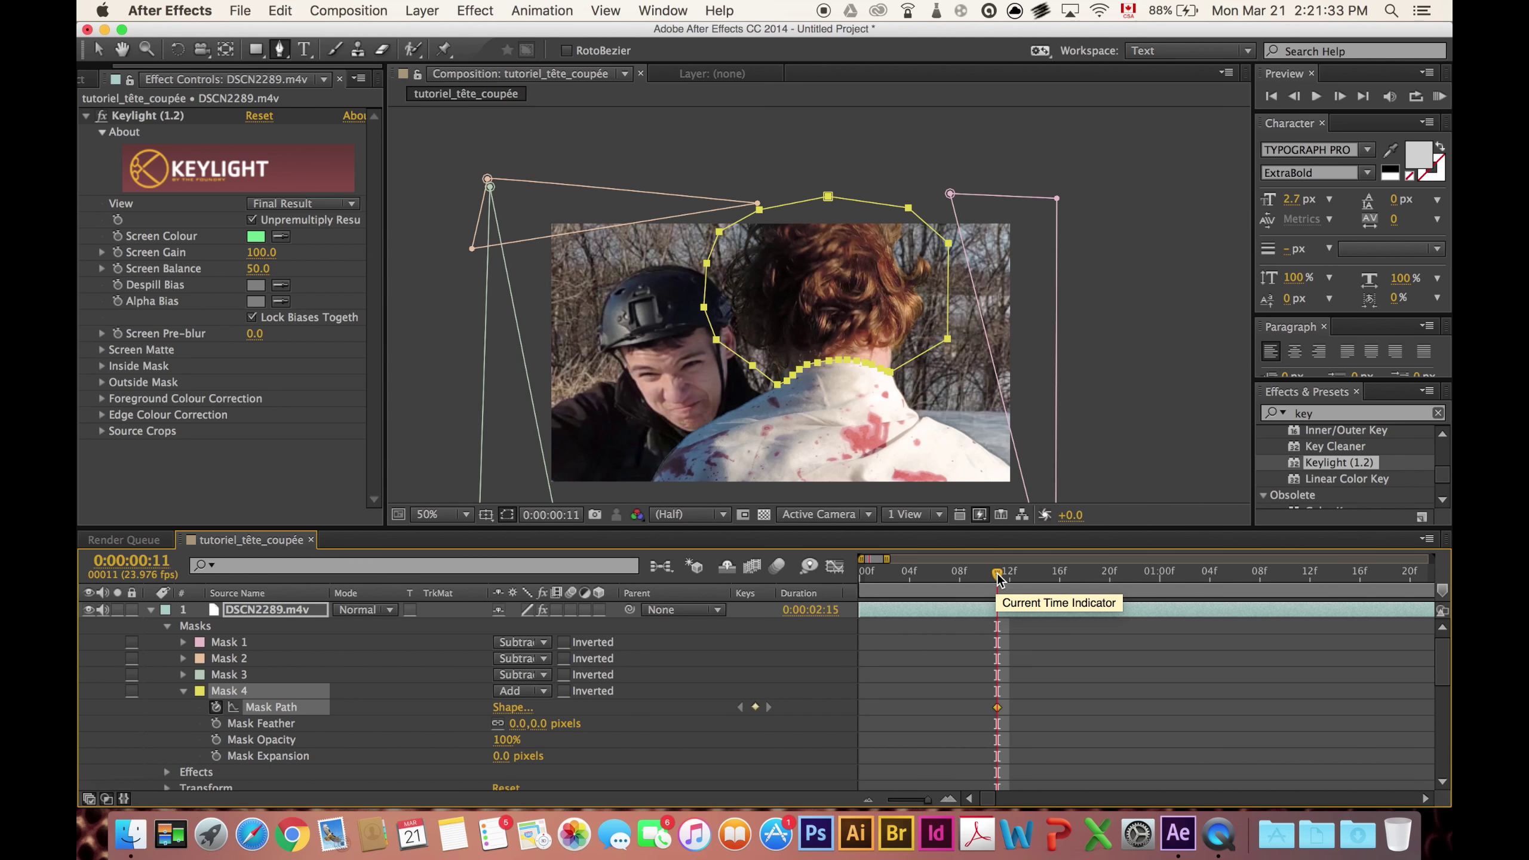
{"action": "left_click", "coordinate": [215, 708]}
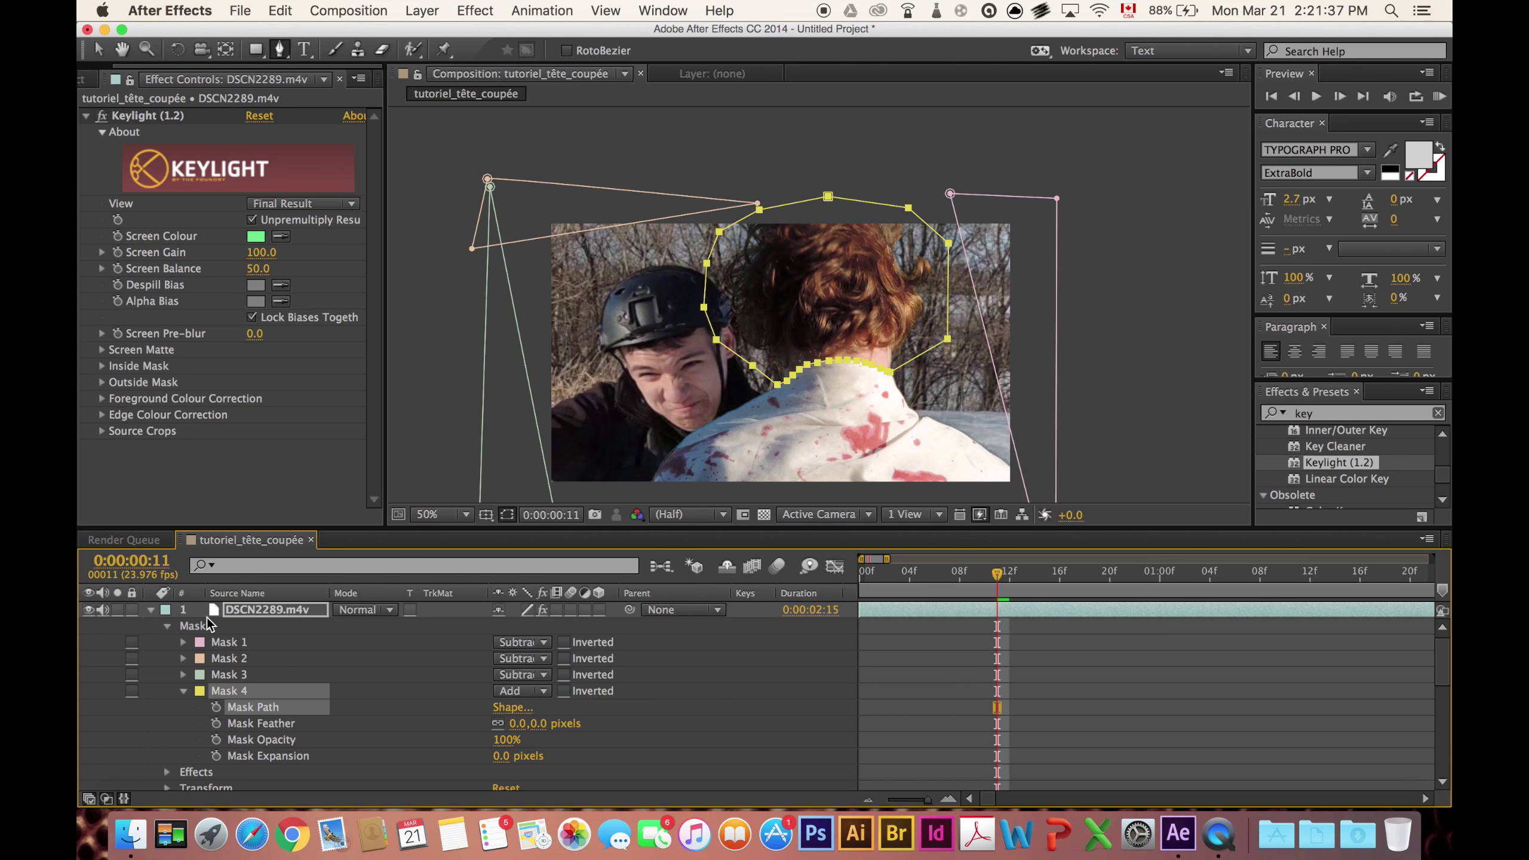
{"action": "left_click", "coordinate": [166, 787]}
{"action": "scroll", "coordinate": [168, 738], "scroll_direction": "down", "scroll_amount": 2}
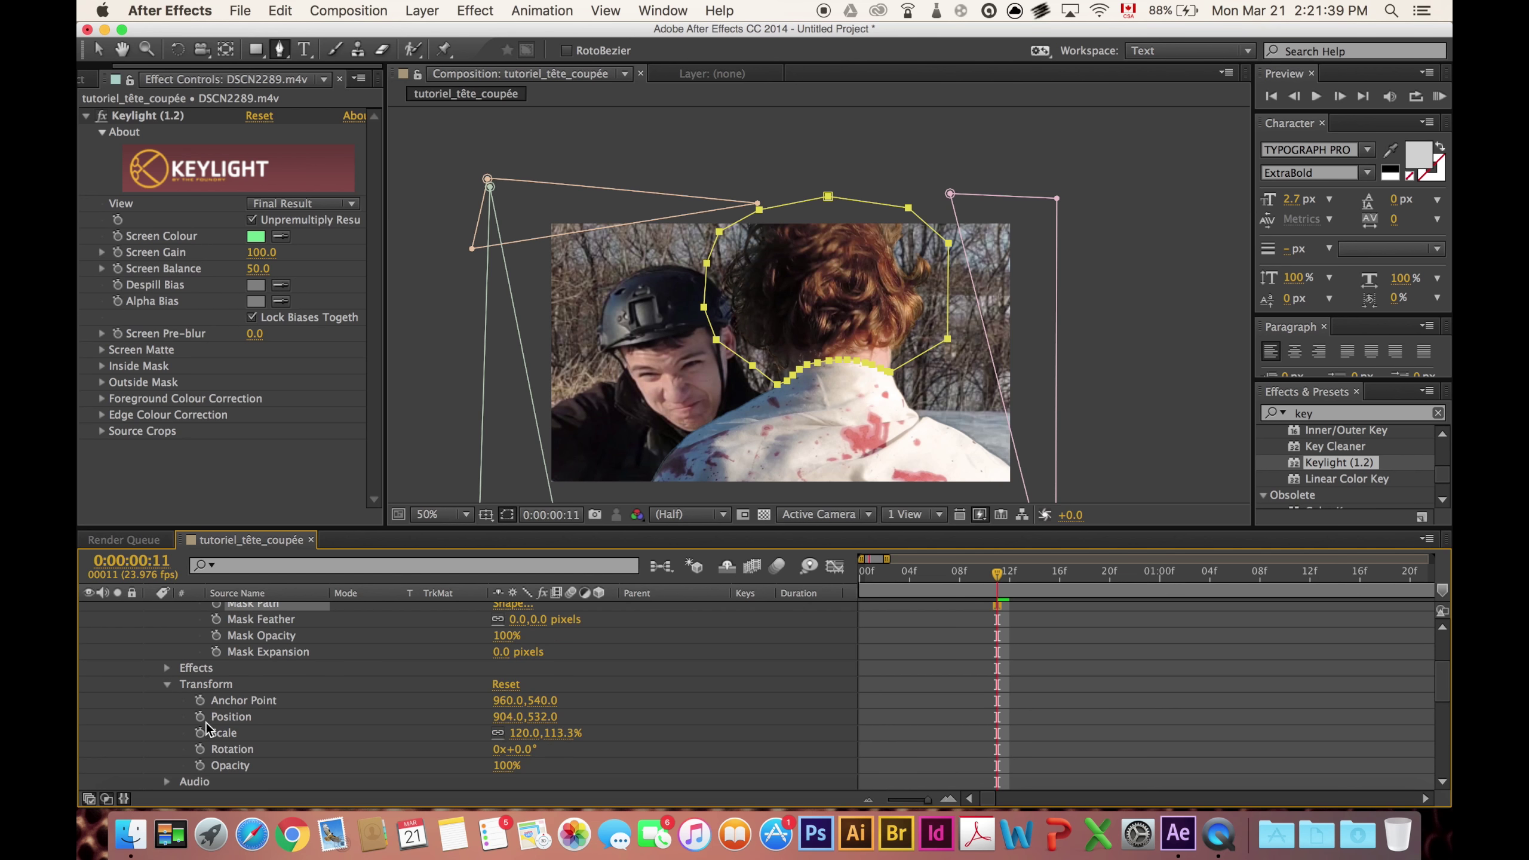
Keyframe the upper layer's Position (904,532) and Rotation (0x+0.0°) at frame 11.
{"action": "left_click", "coordinate": [199, 732]}
{"action": "scroll", "coordinate": [242, 674], "scroll_direction": "down", "scroll_amount": 1}
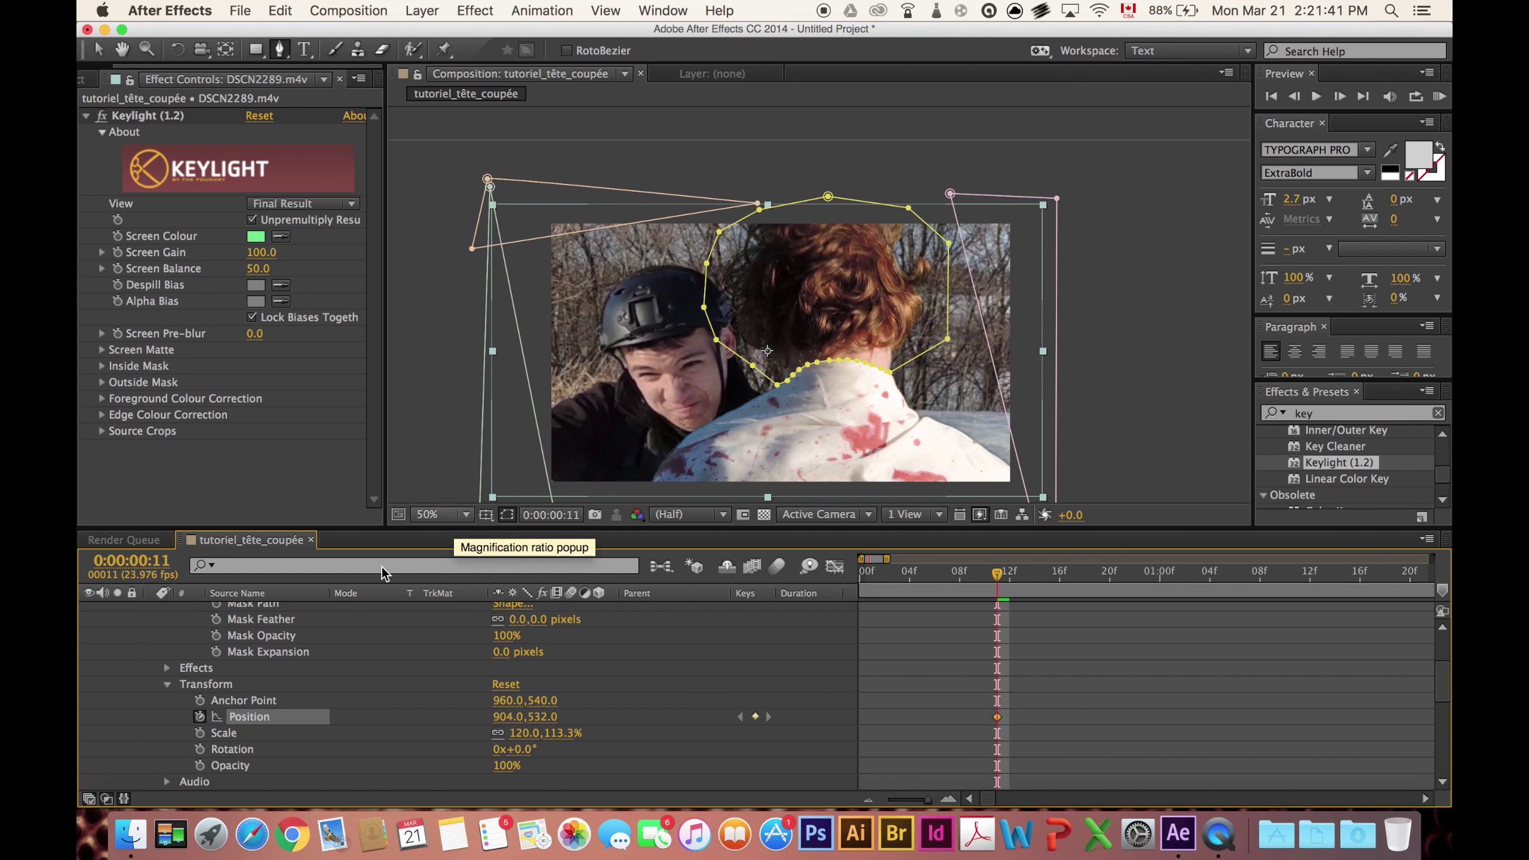
{"action": "left_click", "coordinate": [200, 749]}
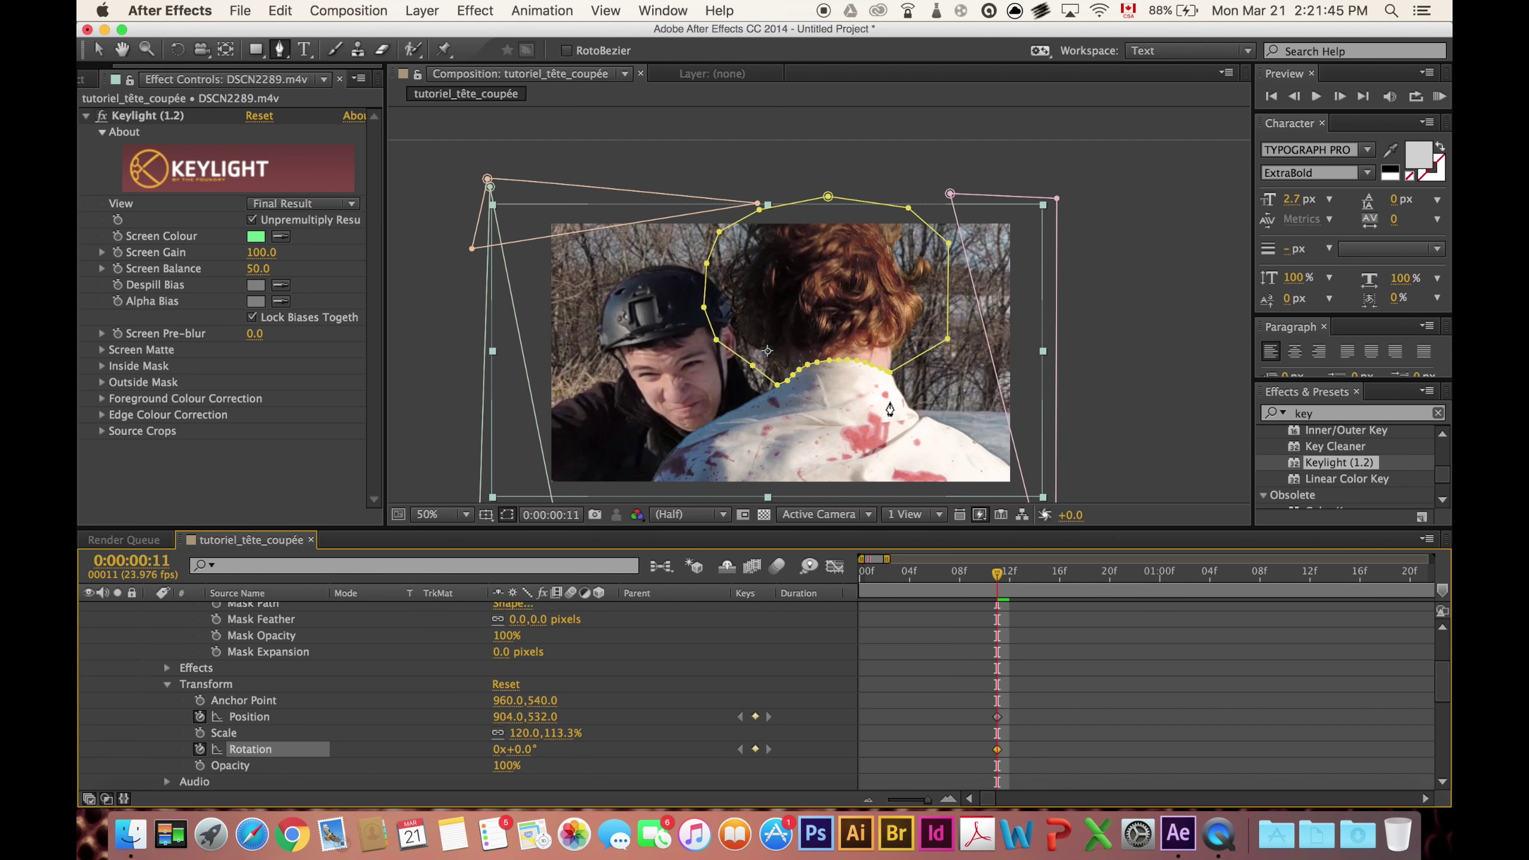
{"action": "key", "text": "comma"}
{"action": "key", "text": "period"}
{"action": "scroll", "coordinate": [996, 636], "scroll_direction": "down", "scroll_amount": 5}
{"action": "scroll", "coordinate": [996, 636], "scroll_direction": "up", "scroll_amount": 2}
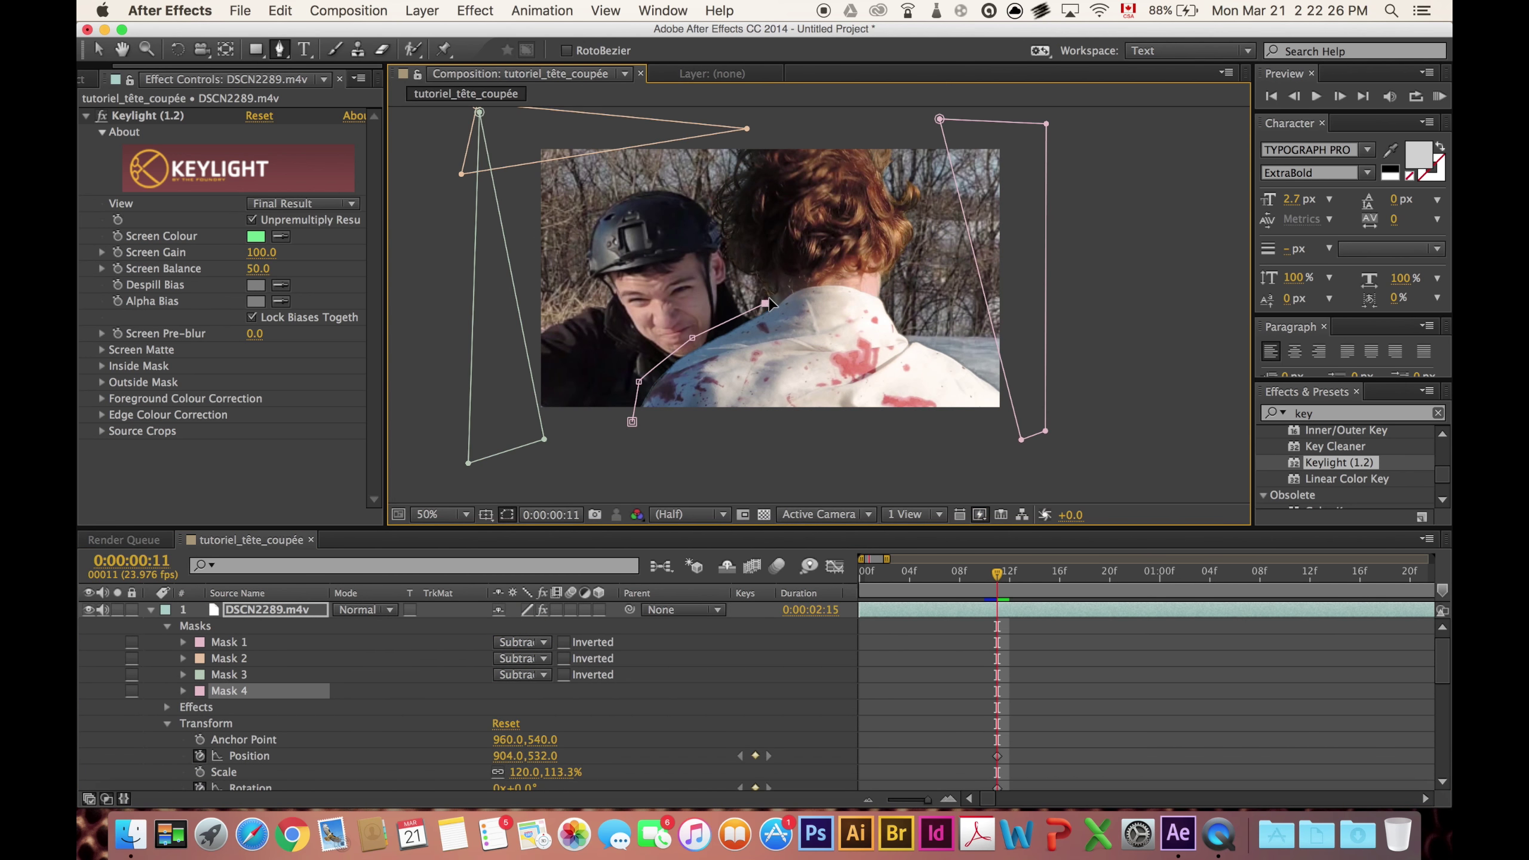
{"action": "scroll", "coordinate": [768, 296], "scroll_direction": "up", "scroll_amount": 2}
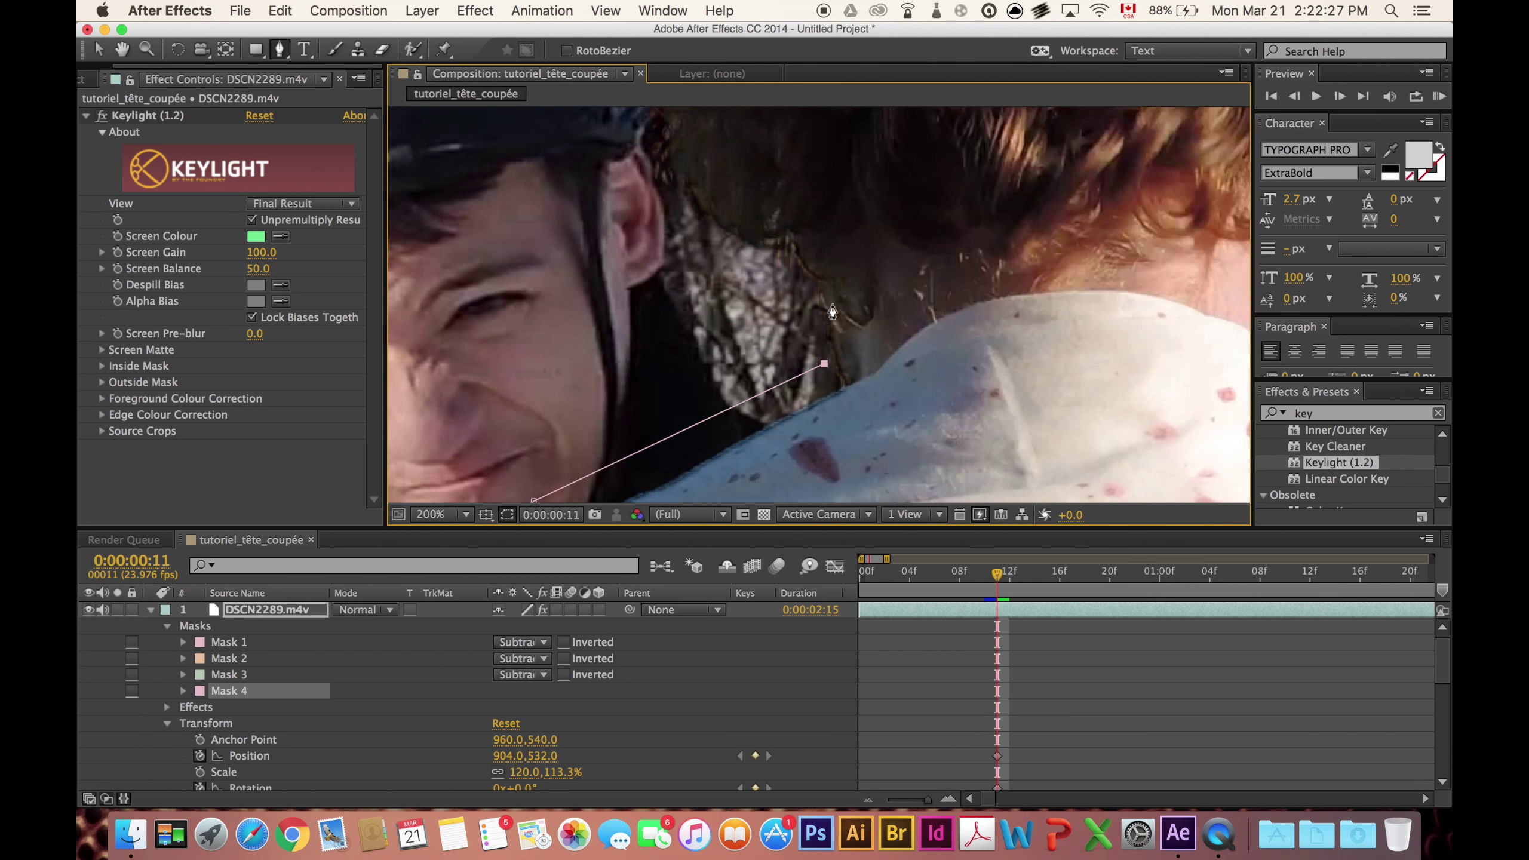
Trace Mask 4 along the neckline and down onto the shoulder with the Pen tool.
{"action": "scroll", "coordinate": [833, 311], "scroll_direction": "up", "scroll_amount": 1}
{"action": "scroll", "coordinate": [696, 225], "scroll_direction": "up", "scroll_amount": 1}
{"action": "left_click", "coordinate": [680, 321]}
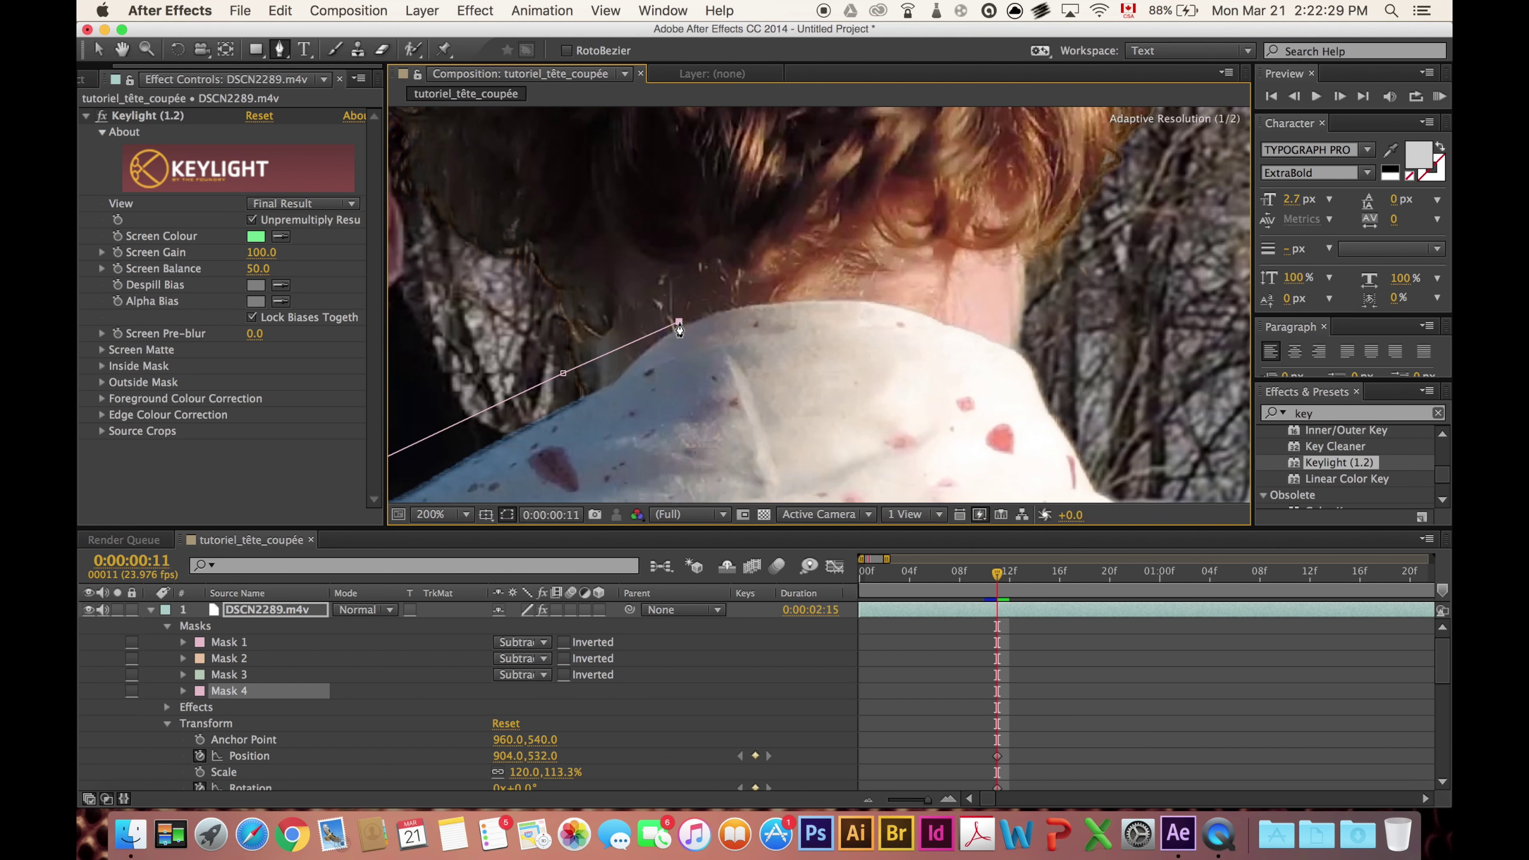
{"action": "left_click", "coordinate": [739, 305]}
{"action": "left_click", "coordinate": [813, 298]}
{"action": "left_click", "coordinate": [855, 298]}
{"action": "left_click", "coordinate": [970, 323]}
{"action": "left_click", "coordinate": [1017, 337]}
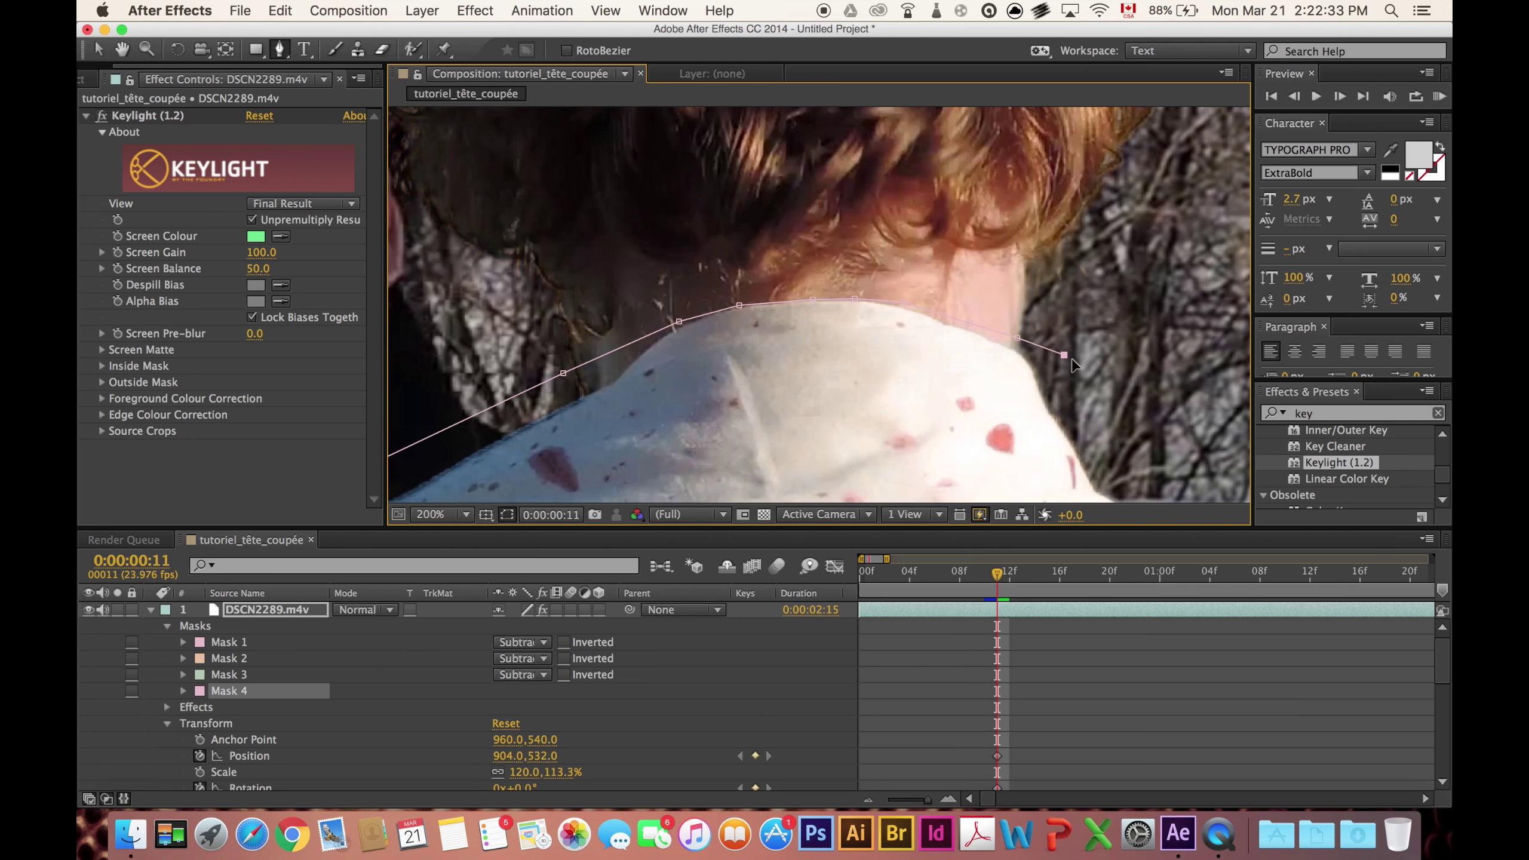
Close Mask 4 below the shoulders and set its mode to Subtract.
{"action": "scroll", "coordinate": [1111, 388], "scroll_direction": "down", "scroll_amount": 1}
{"action": "left_click_drag", "start_coordinate": [1083, 337], "coordinate": [1004, 297]}
{"action": "scroll", "coordinate": [1004, 297], "scroll_direction": "down", "scroll_amount": 1}
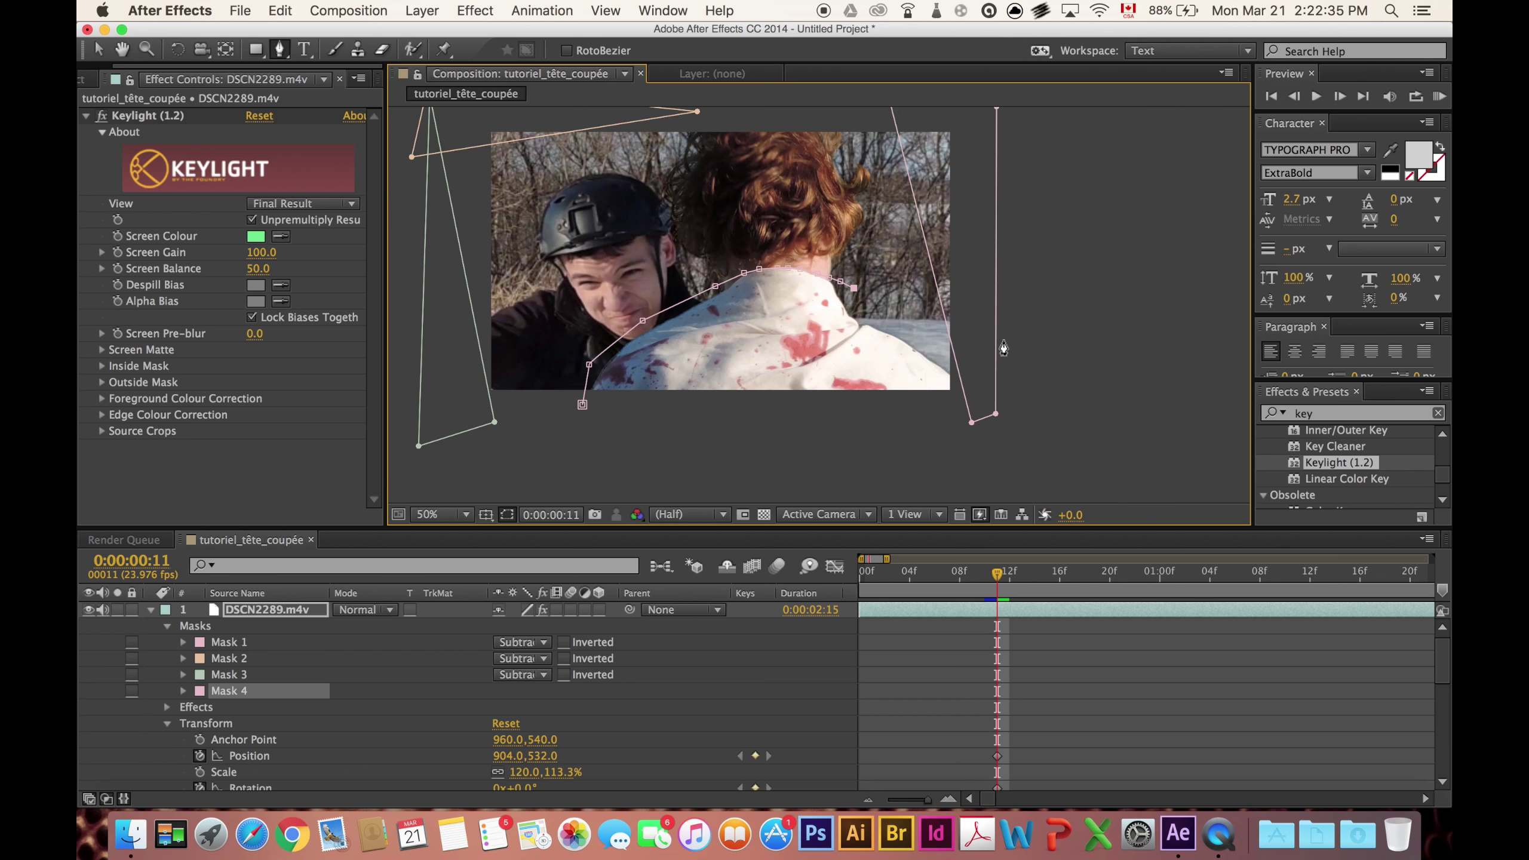
{"action": "left_click", "coordinate": [968, 367]}
{"action": "left_click", "coordinate": [953, 432]}
{"action": "left_click", "coordinate": [838, 441]}
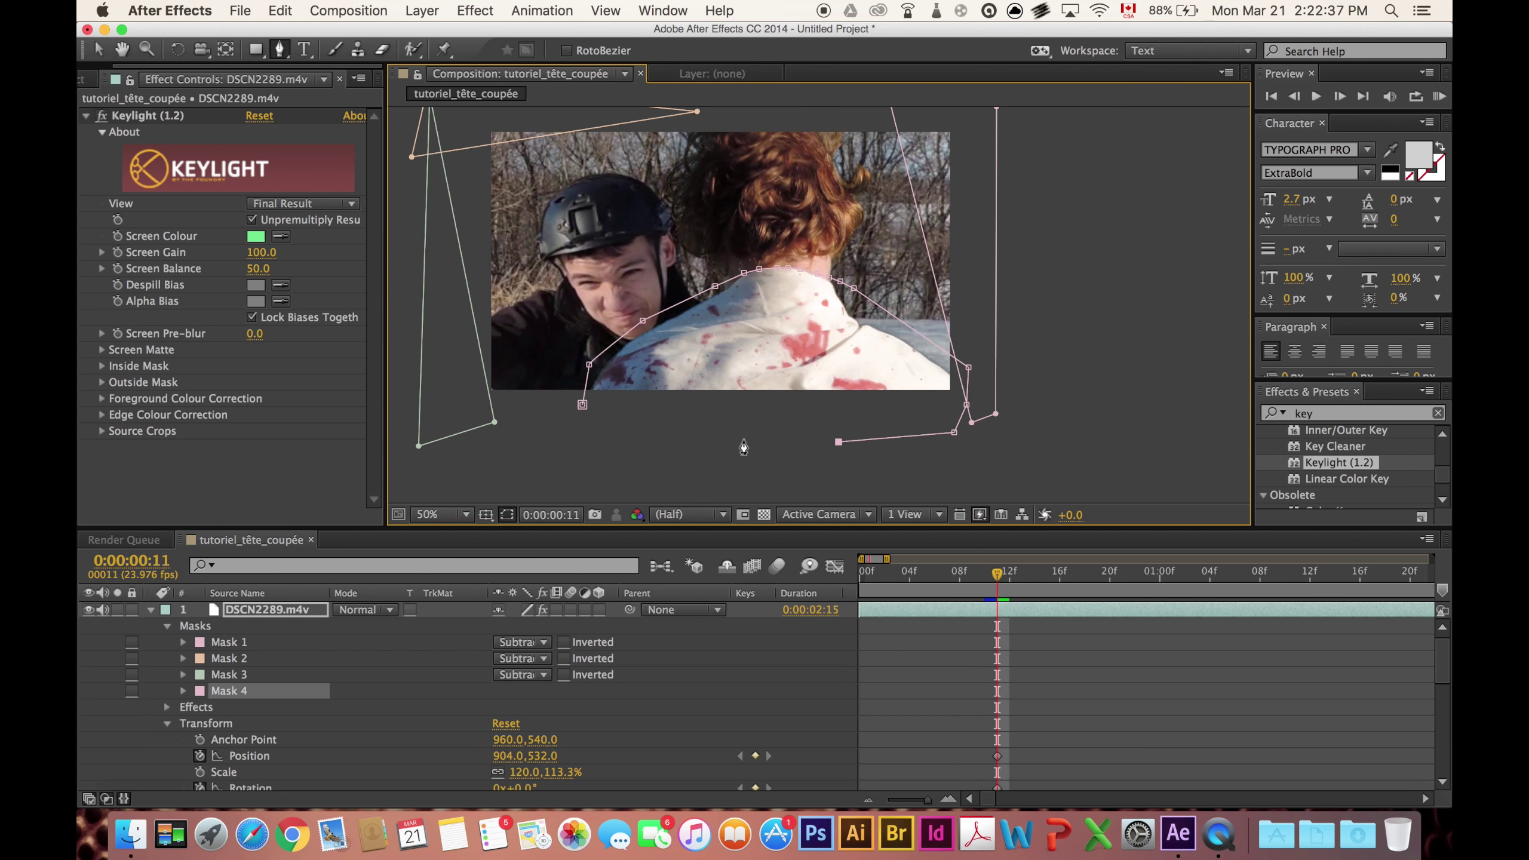
{"action": "left_click", "coordinate": [743, 437]}
{"action": "left_click", "coordinate": [583, 404]}
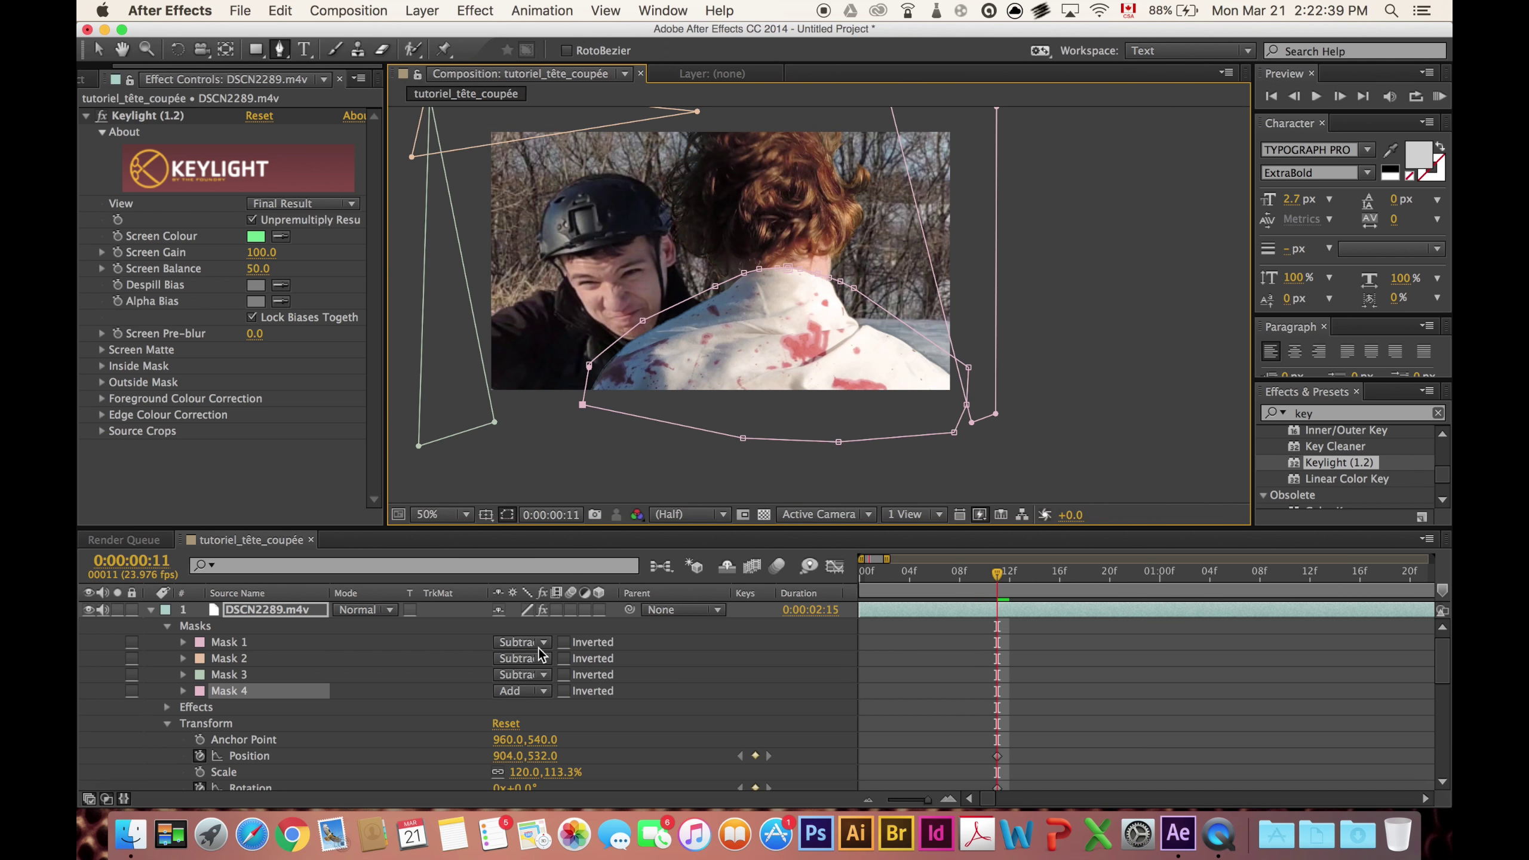
{"action": "left_click", "coordinate": [519, 691]}
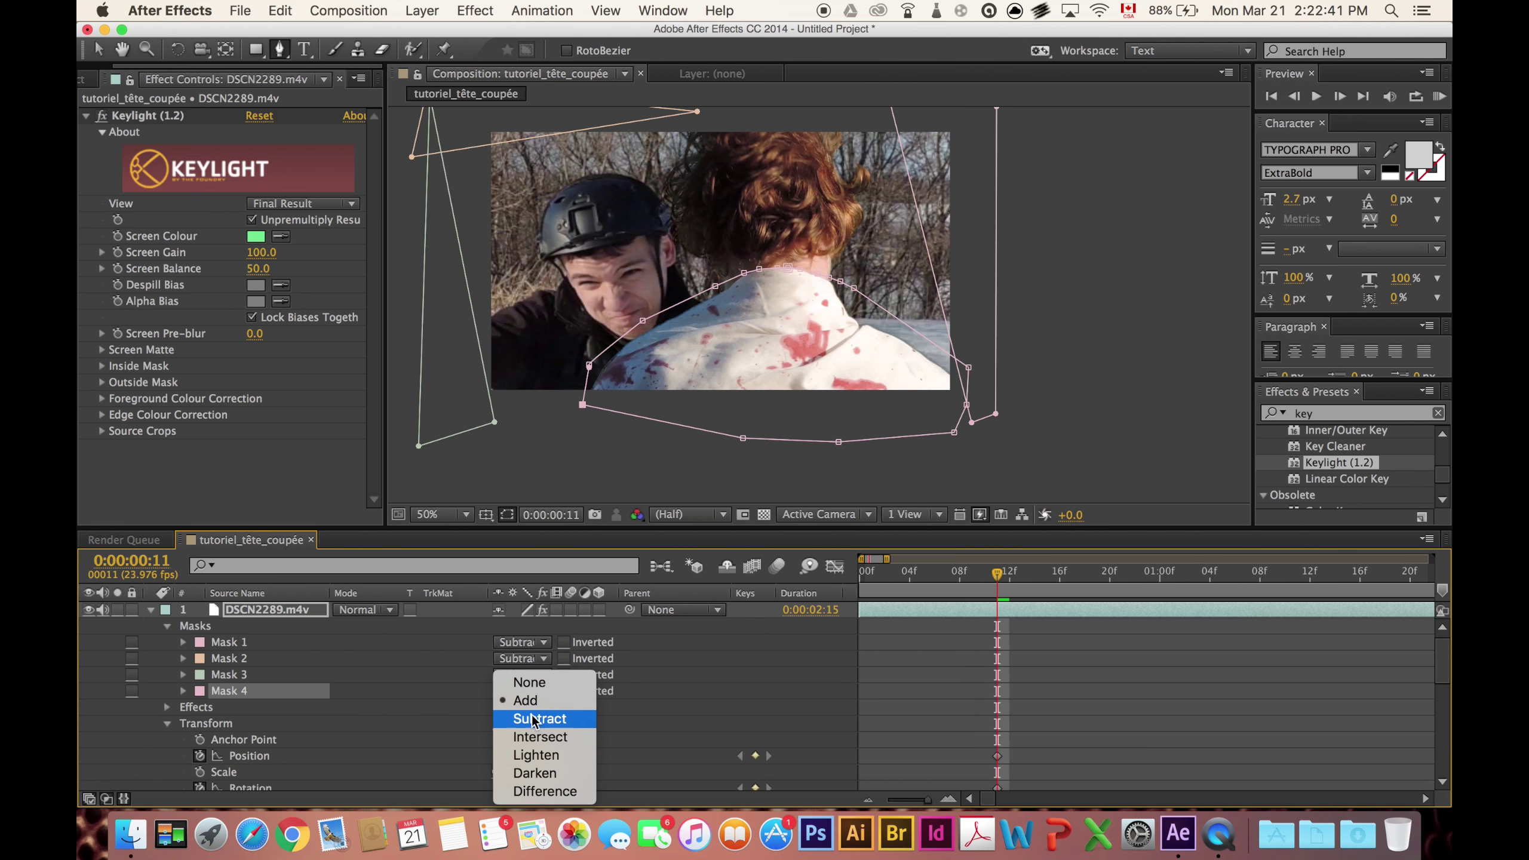
{"action": "left_click", "coordinate": [534, 721]}
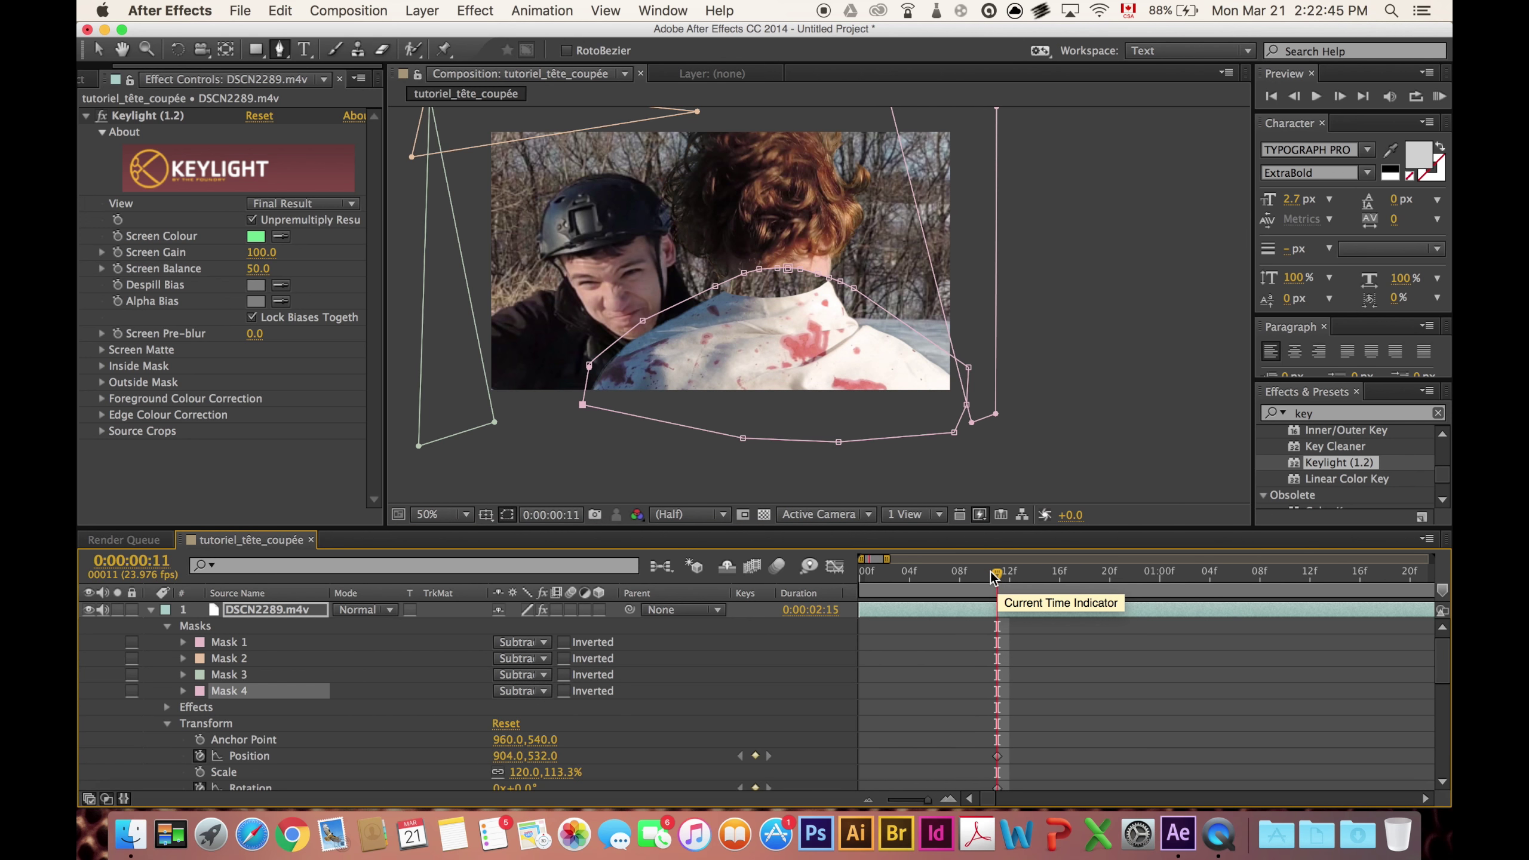
On frame 10, select every Mask 4 vertex and move the mask off to the right.
{"action": "scroll", "coordinate": [984, 608], "scroll_direction": "down", "scroll_amount": 3}
{"action": "scroll", "coordinate": [983, 615], "scroll_direction": "up", "scroll_amount": 1}
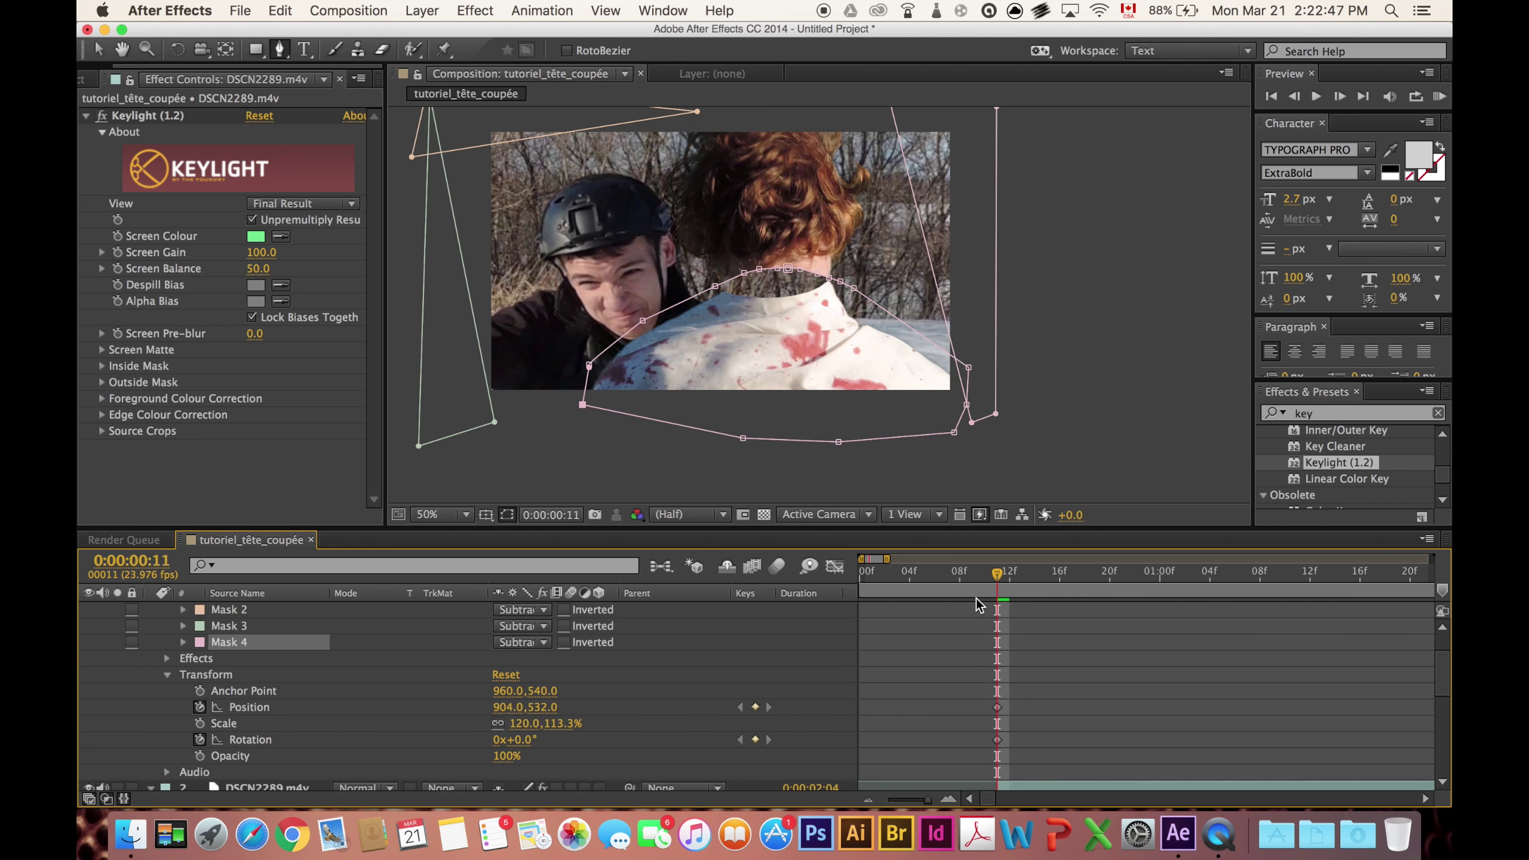
{"action": "scroll", "coordinate": [754, 272], "scroll_direction": "down", "scroll_amount": 1}
{"action": "scroll", "coordinate": [754, 273], "scroll_direction": "up", "scroll_amount": 1}
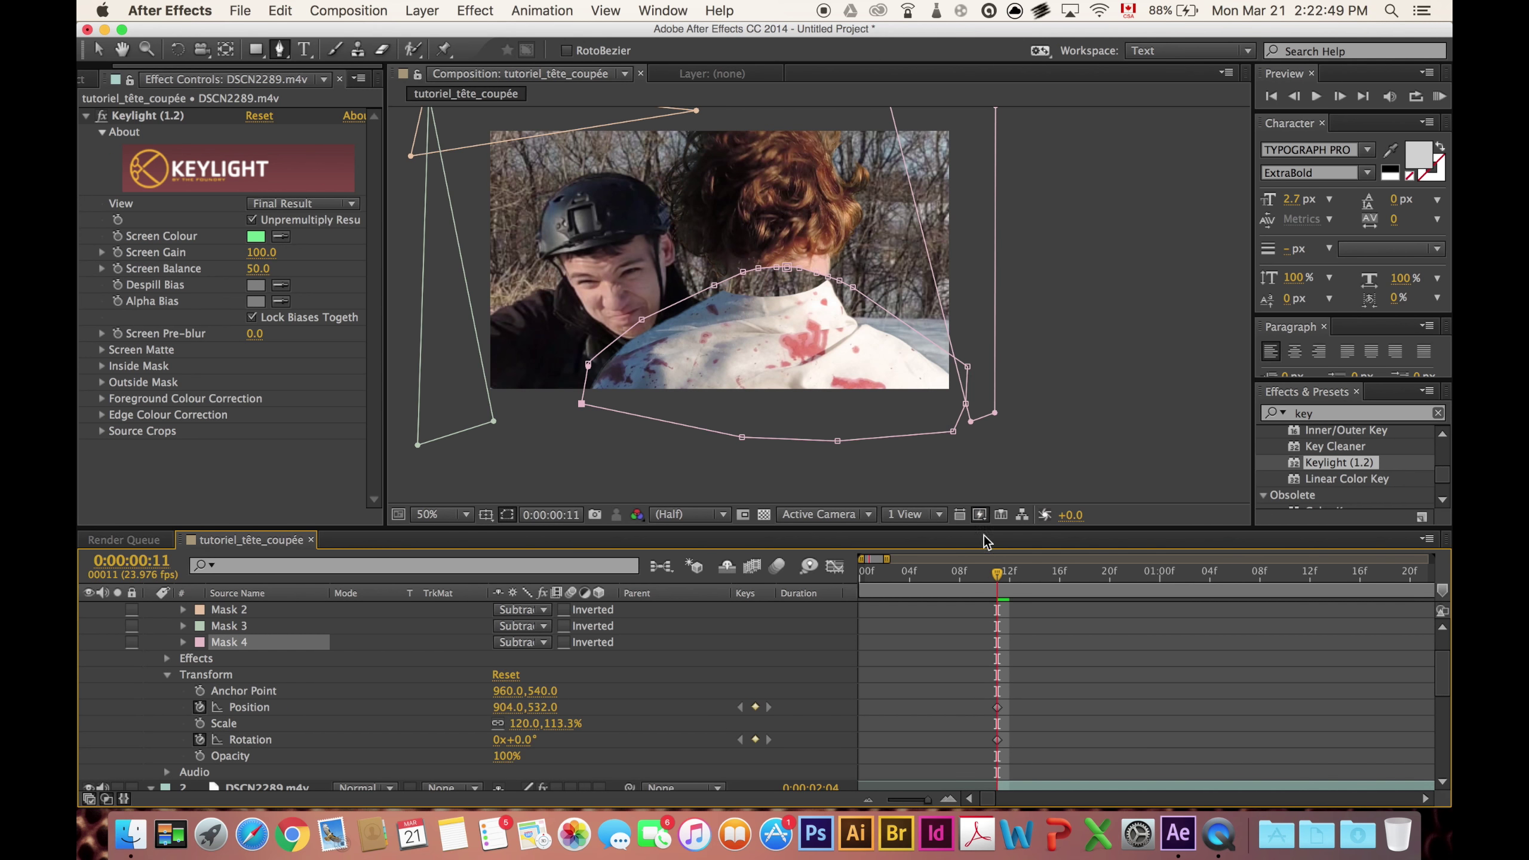
{"action": "left_click", "coordinate": [990, 578]}
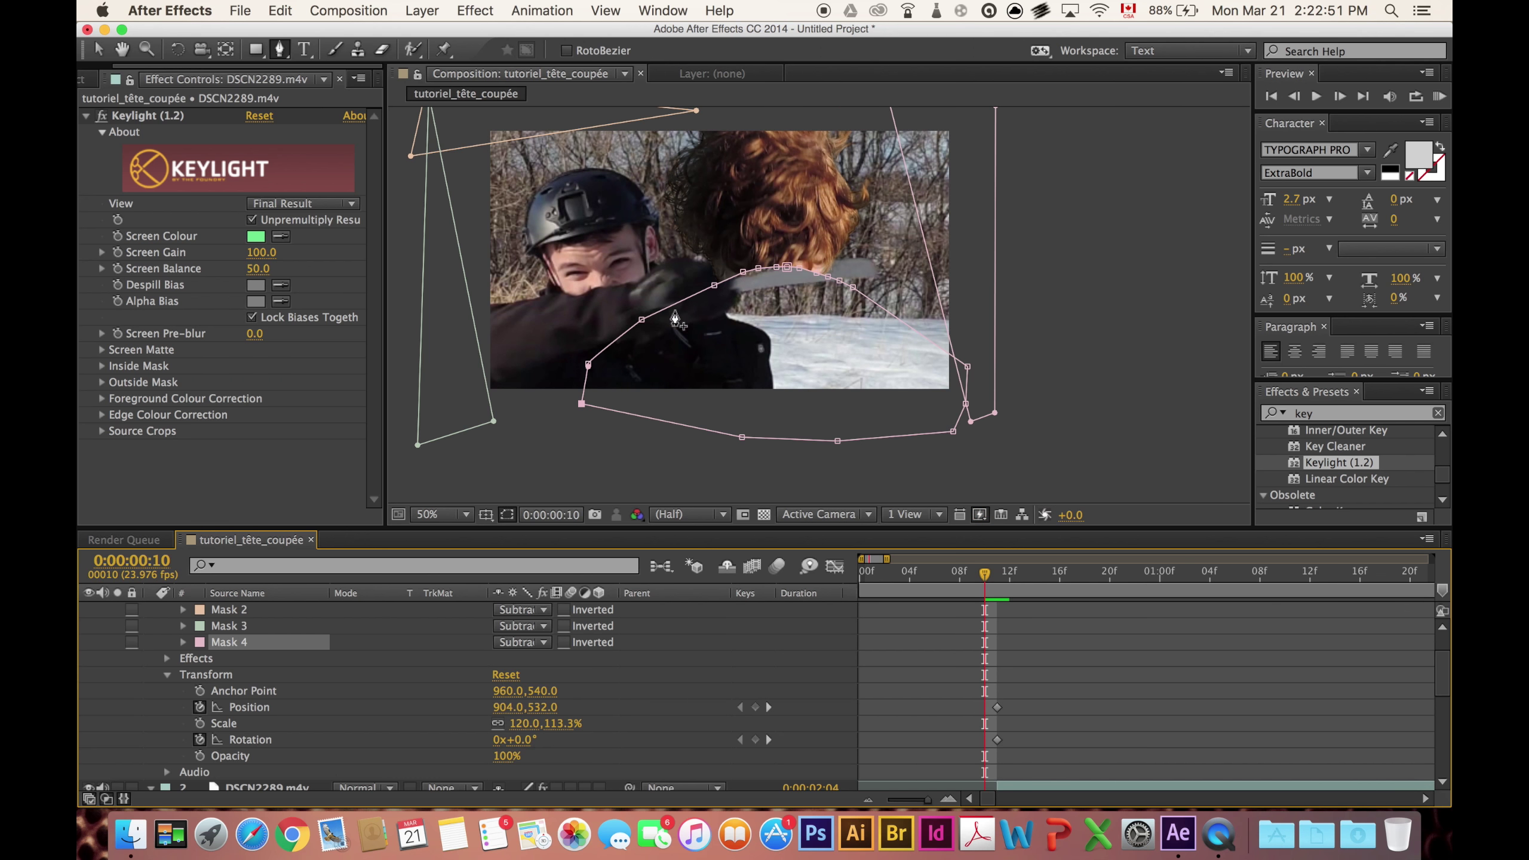
{"action": "left_click", "coordinate": [98, 50]}
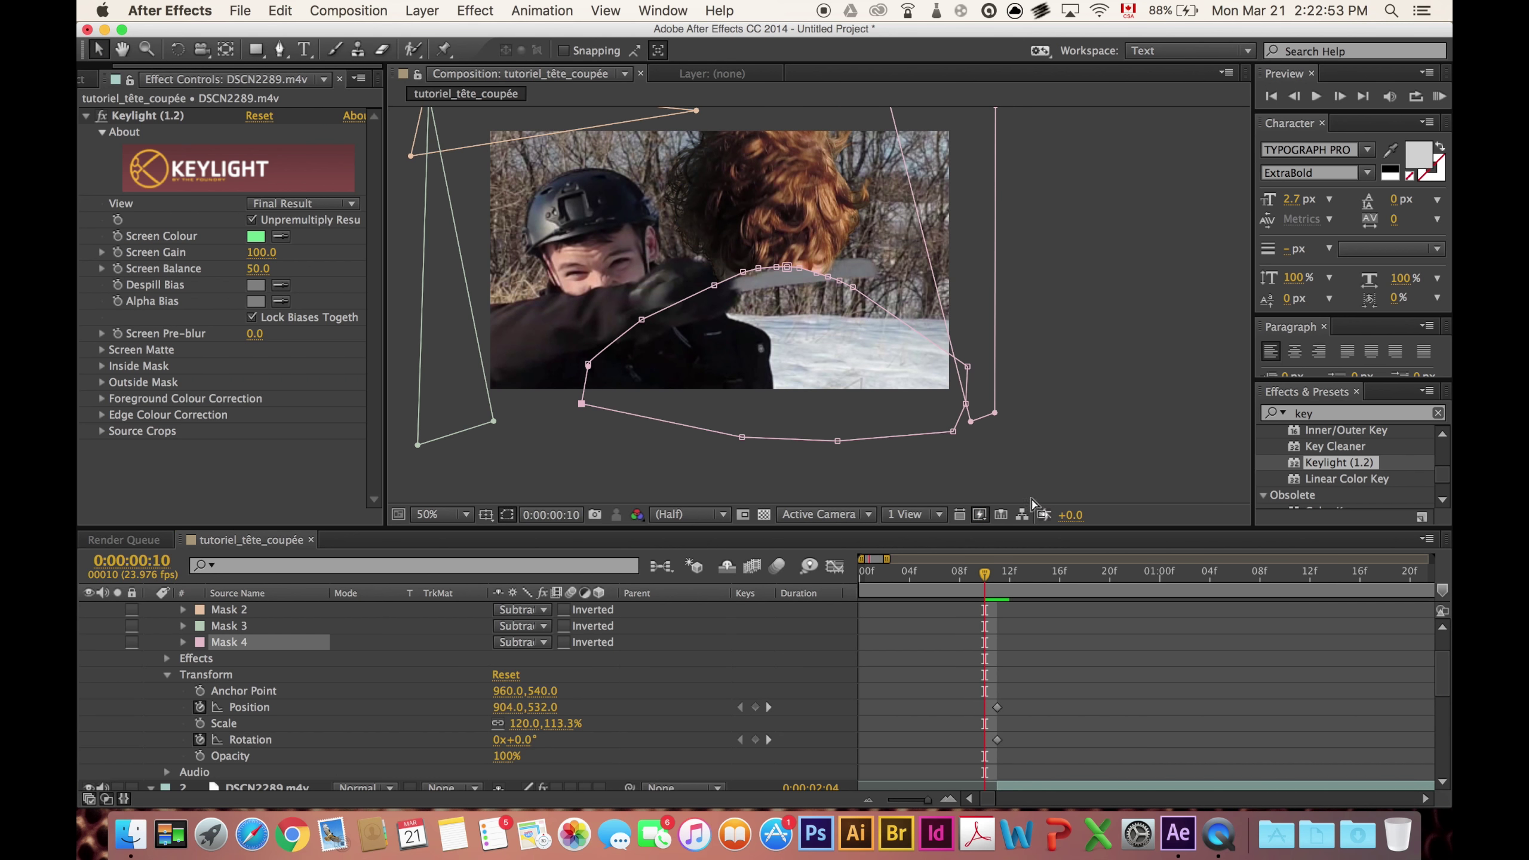
{"action": "left_click_drag", "start_coordinate": [524, 190], "coordinate": [886, 474]}
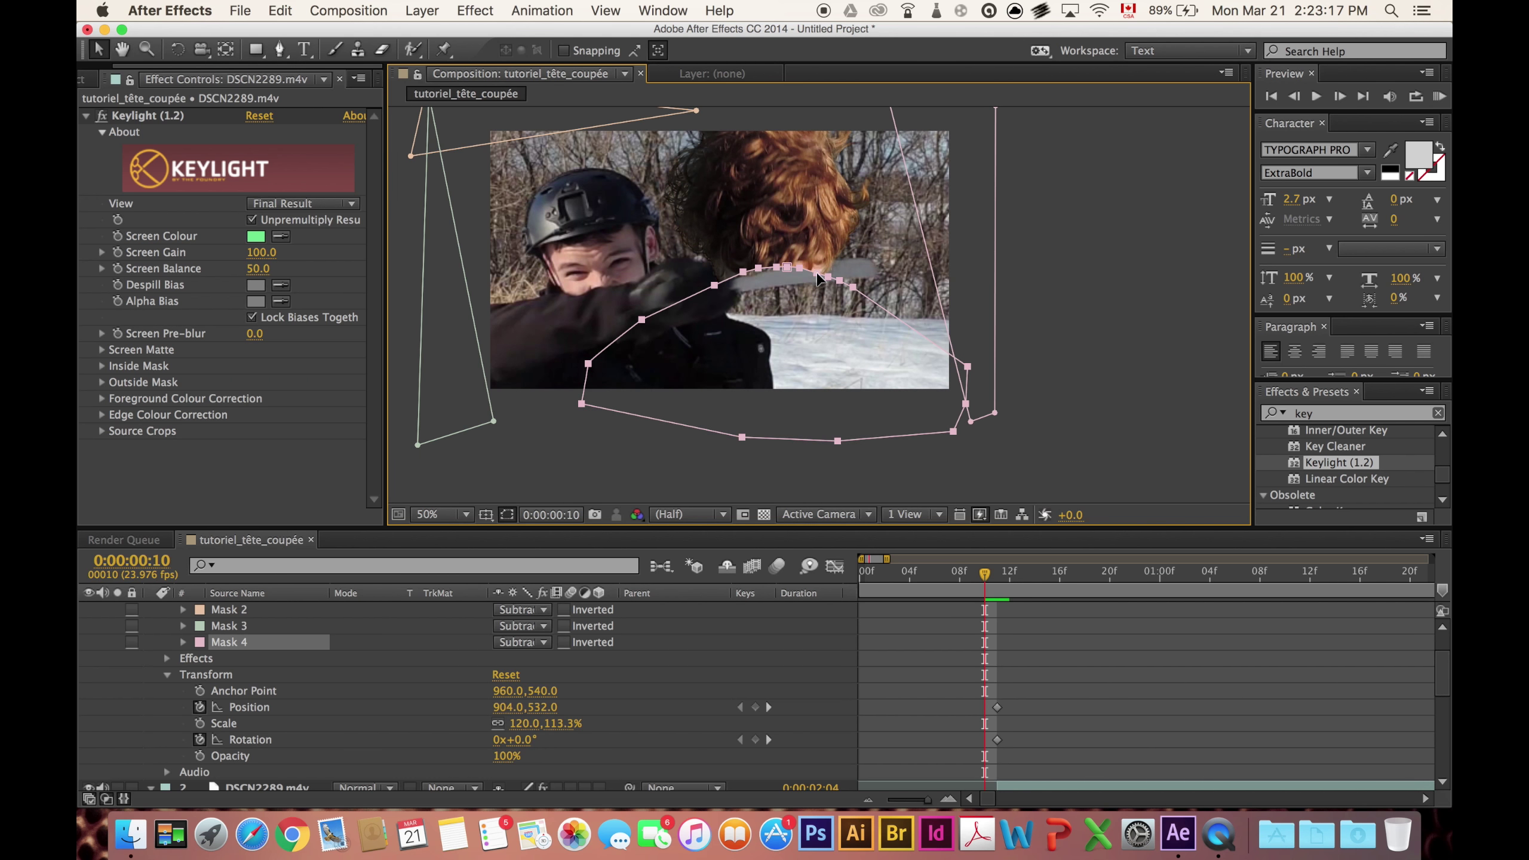
{"action": "left_click_drag", "start_coordinate": [883, 306], "coordinate": [1246, 184]}
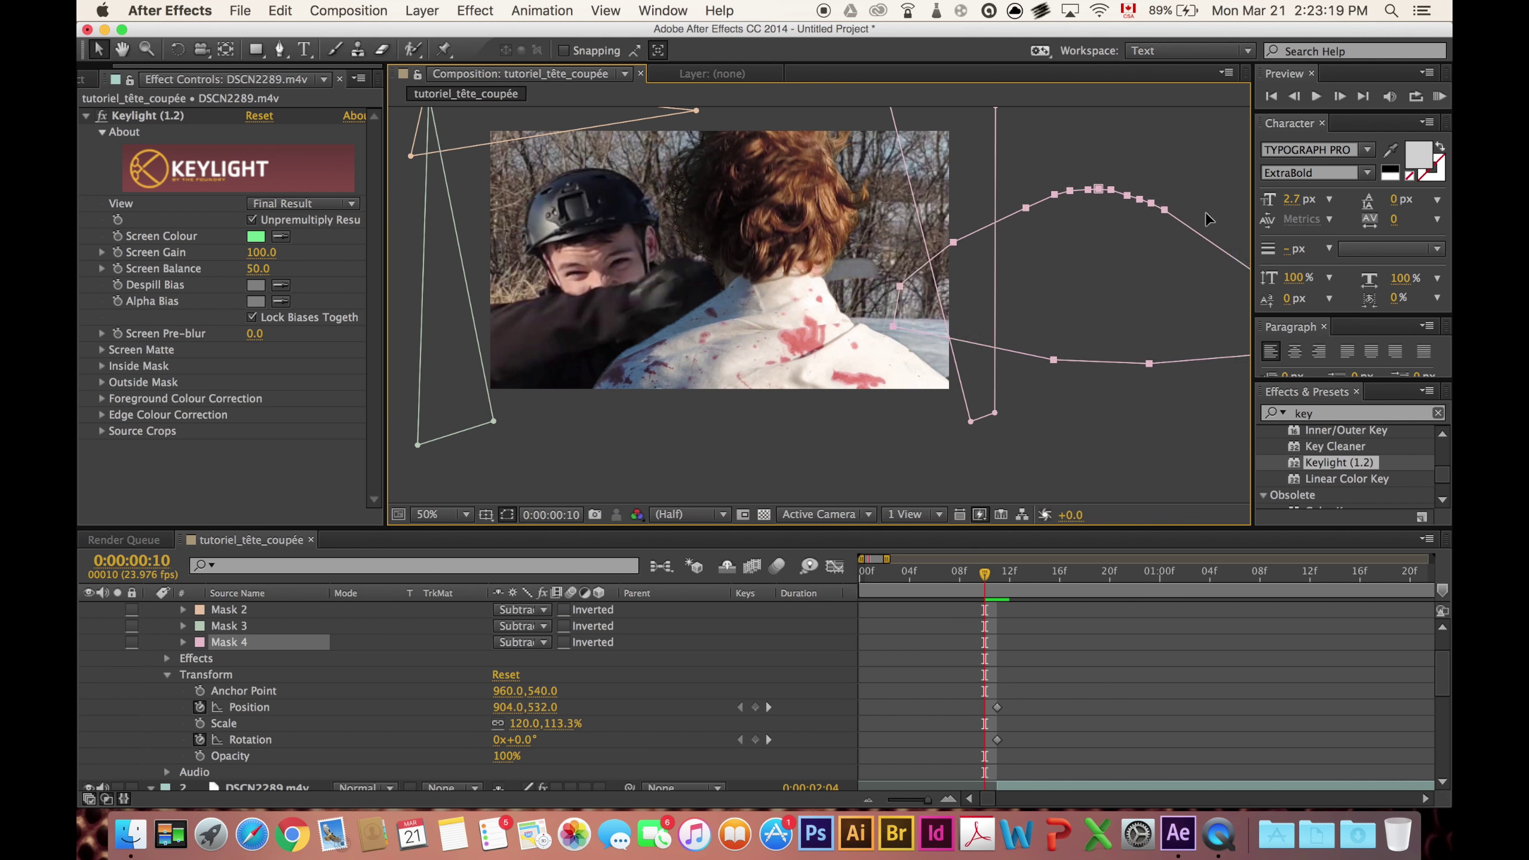
{"action": "left_click_drag", "start_coordinate": [1245, 184], "coordinate": [1265, 189]}
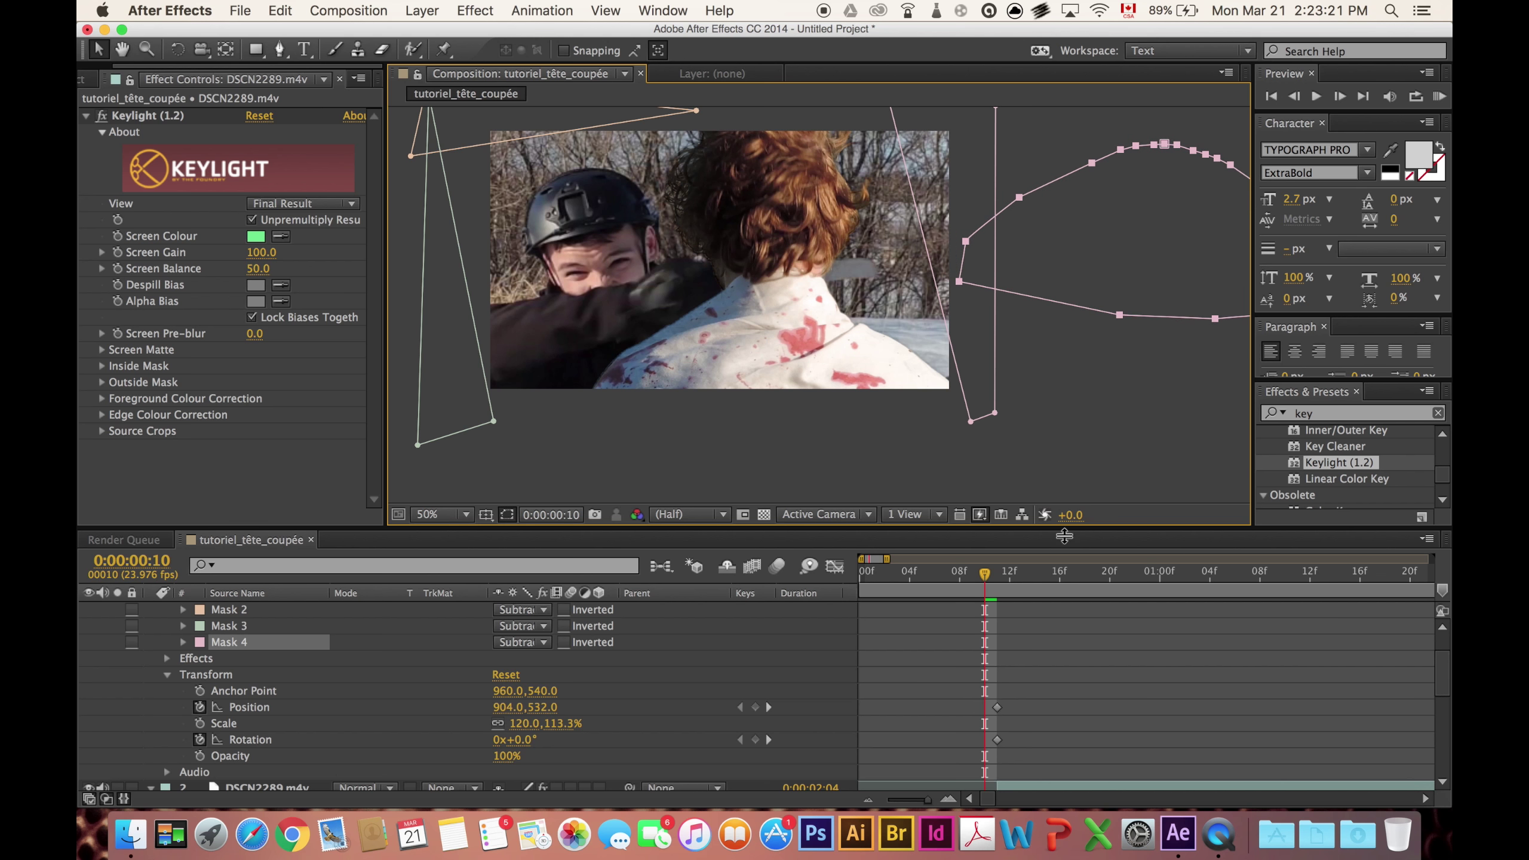
Return to frame 11 and zoom in closely on the neck mask.
{"action": "left_click_drag", "start_coordinate": [984, 574], "coordinate": [983, 575]}
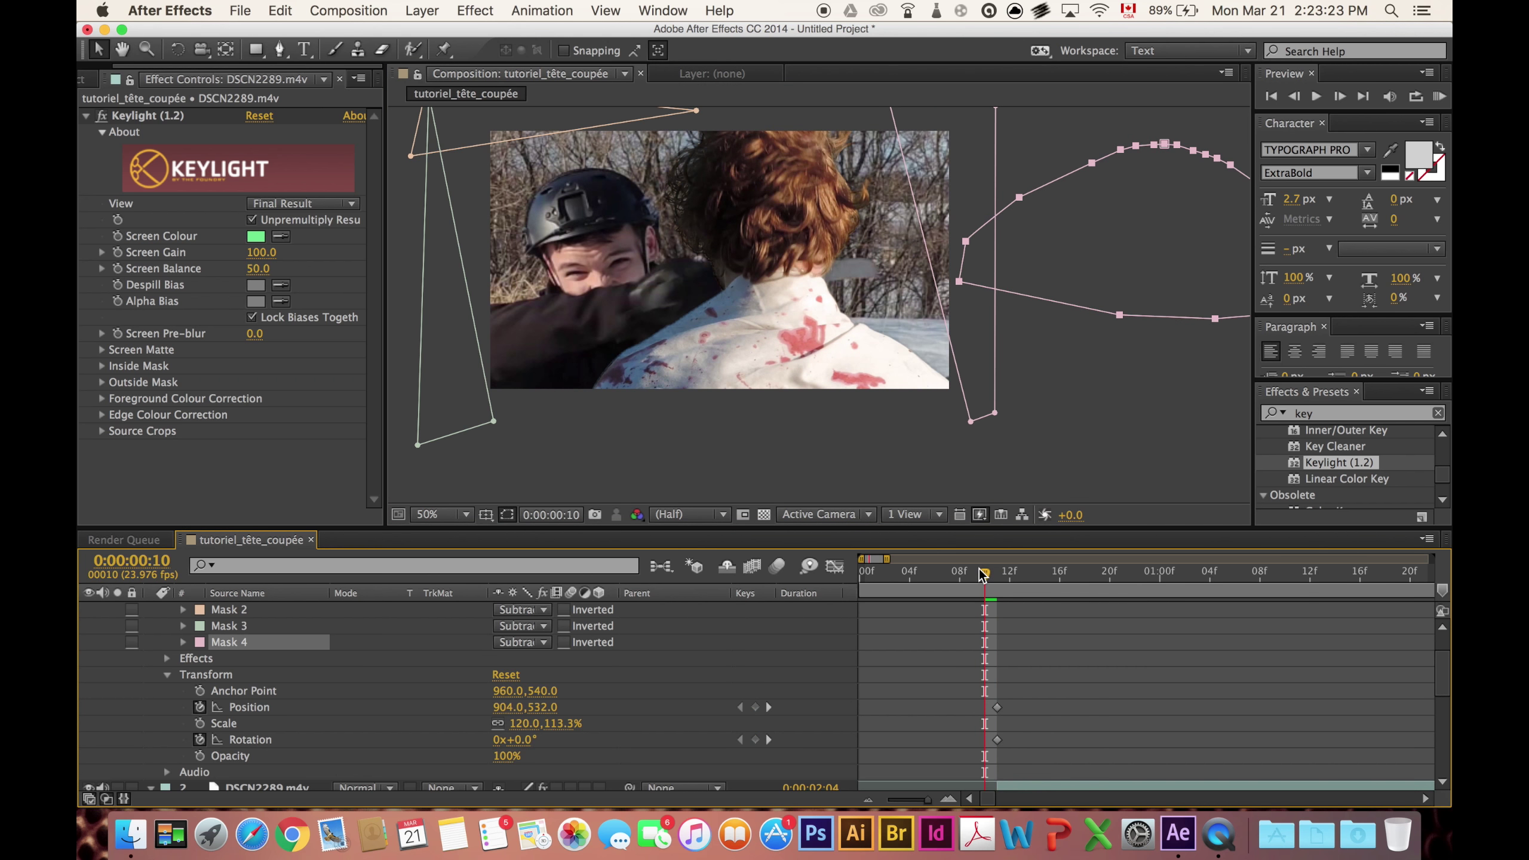
{"action": "scroll", "coordinate": [797, 290], "scroll_direction": "up", "scroll_amount": 4}
{"action": "key", "text": "Page_Down"}
{"action": "left_click", "coordinate": [183, 642]}
{"action": "left_click", "coordinate": [796, 288]}
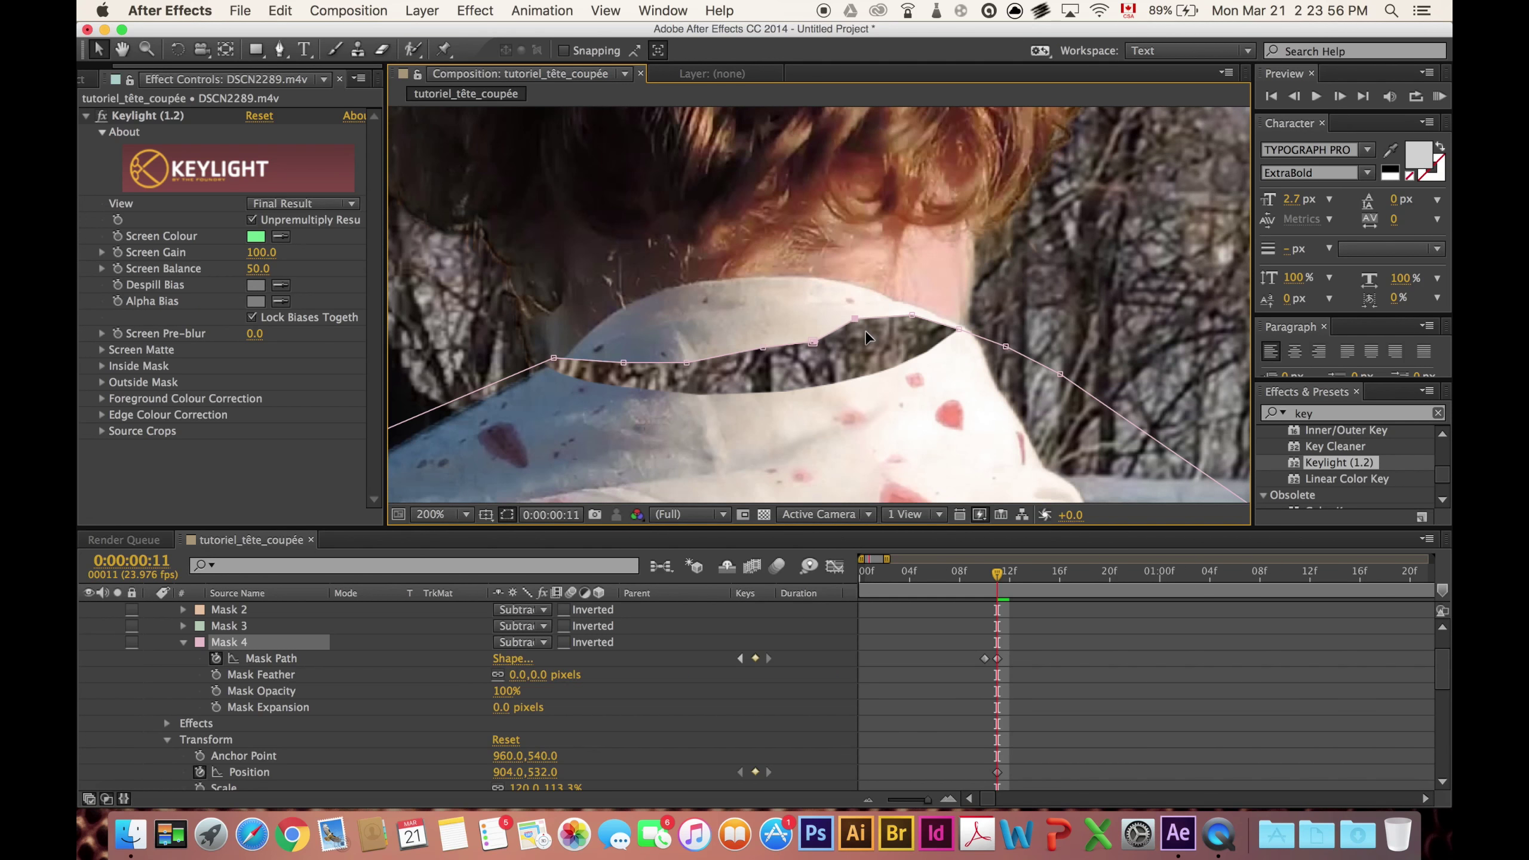
Pull Mask 4's right neck vertex up to the collar, zoom out to 50%, compare frame 10.
{"action": "left_click_drag", "start_coordinate": [961, 330], "coordinate": [972, 323]}
{"action": "key", "text": "comma"}
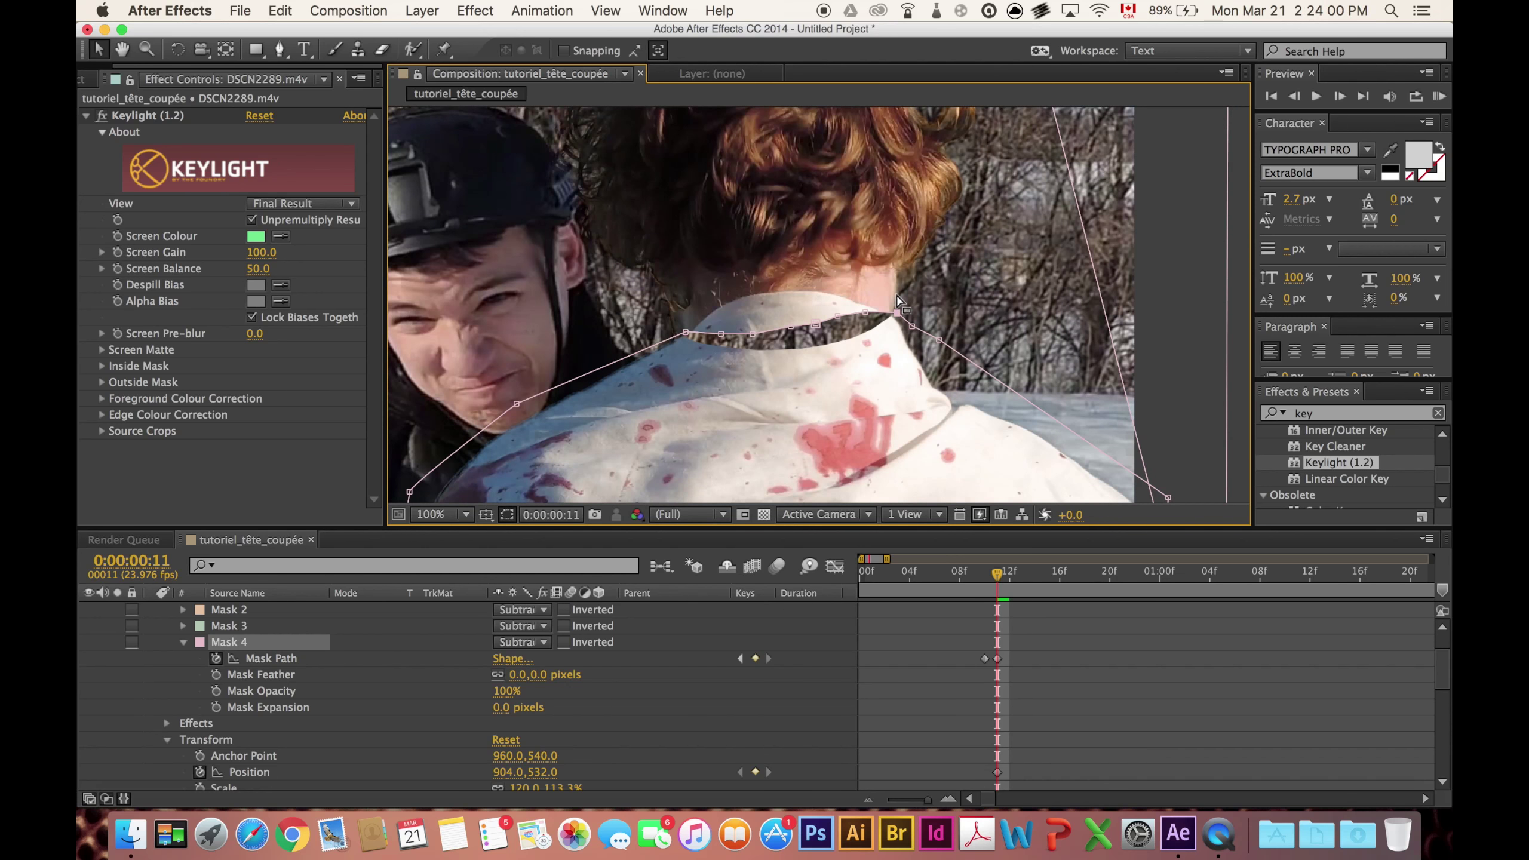
{"action": "key", "text": "comma"}
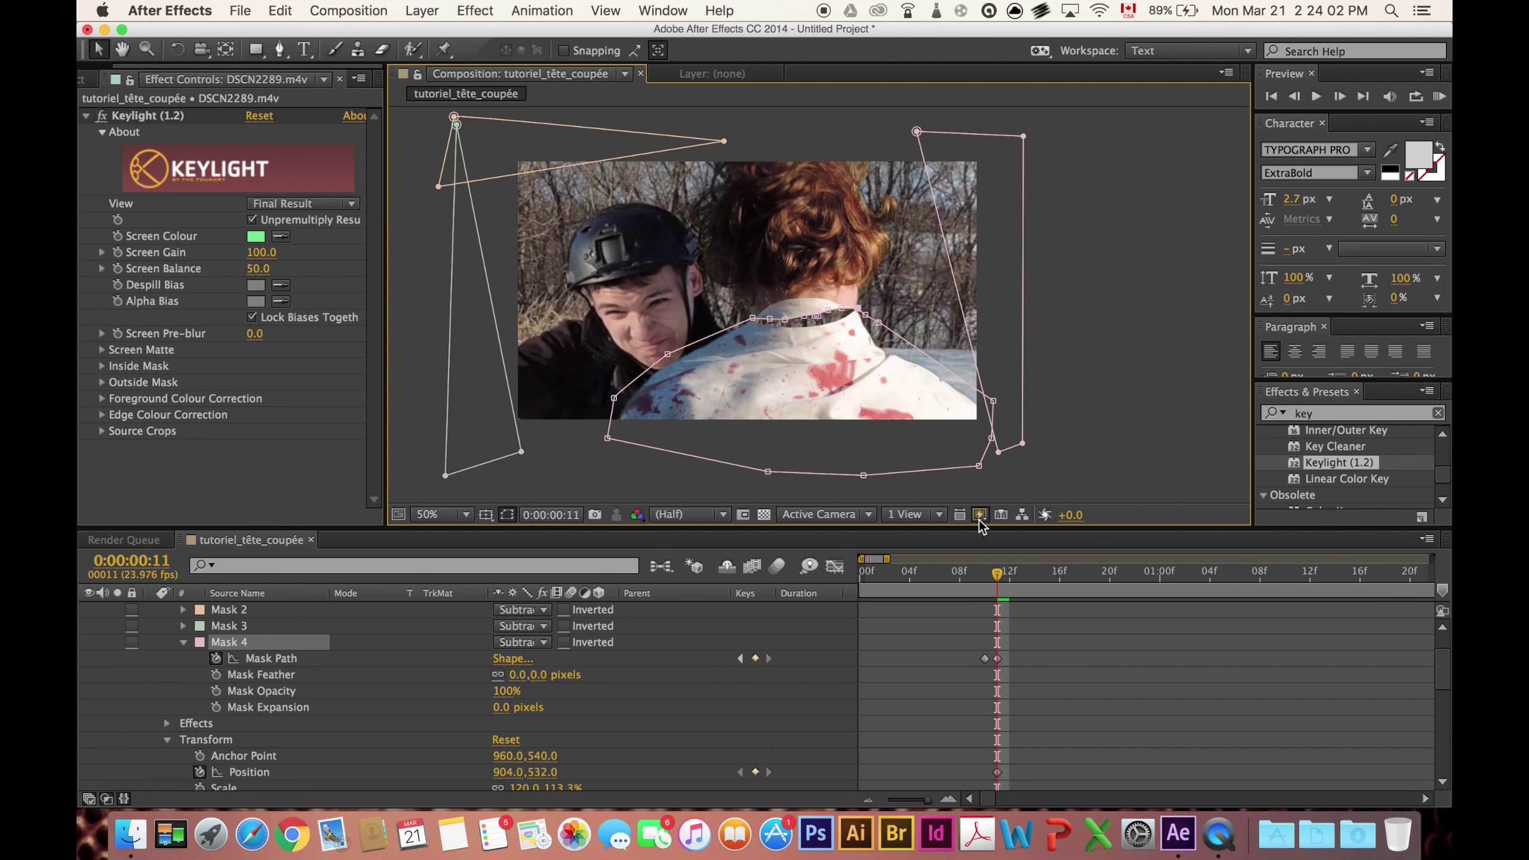
{"action": "left_click_drag", "start_coordinate": [999, 575], "coordinate": [995, 578]}
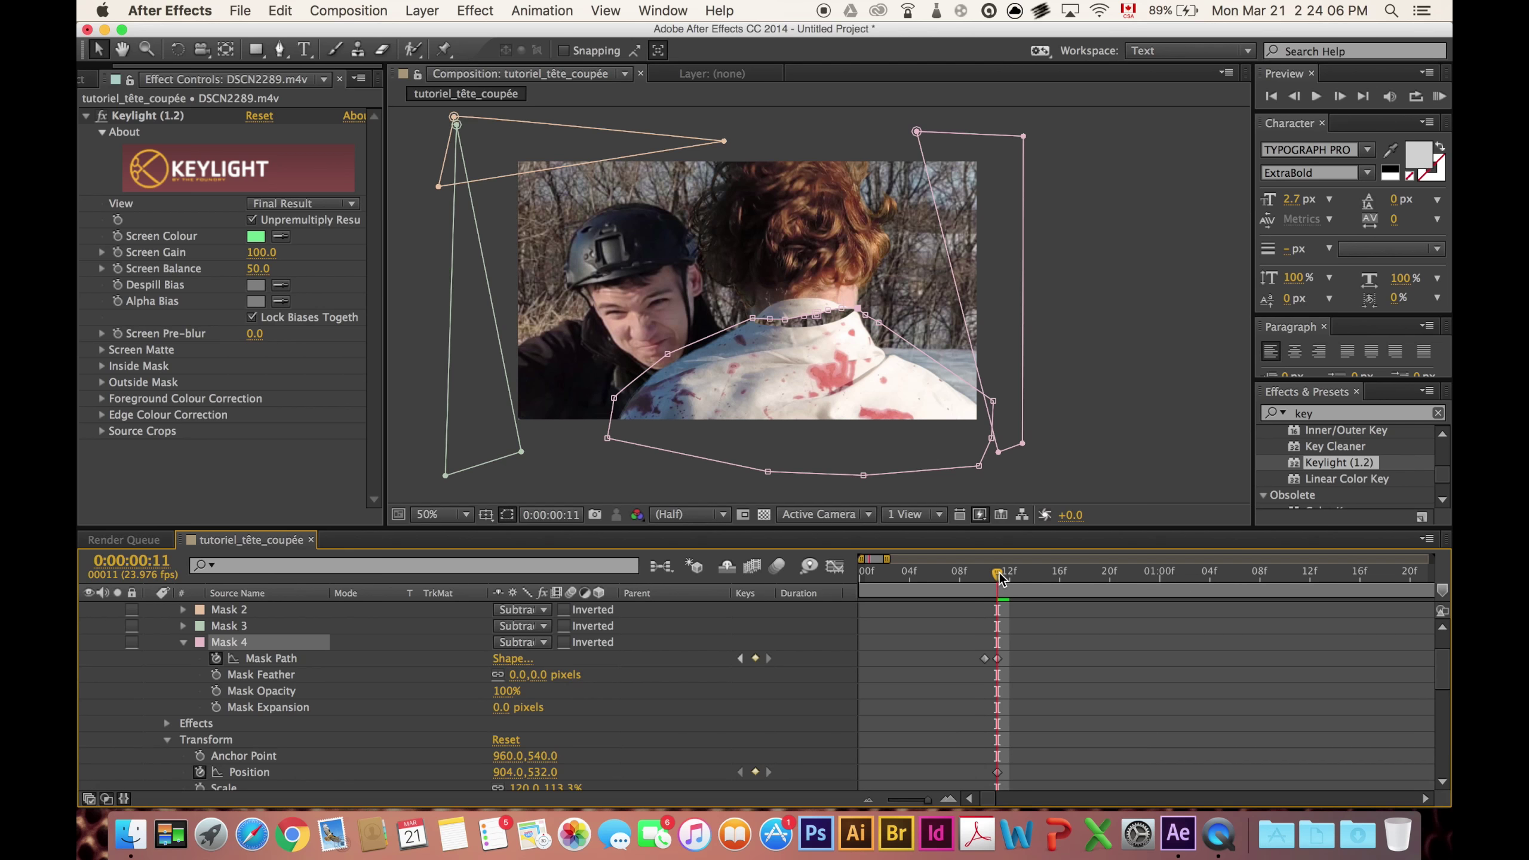
Move the head layer left and down over frames 12–13, keying its Position.
{"action": "left_click_drag", "start_coordinate": [996, 577], "coordinate": [1010, 577]}
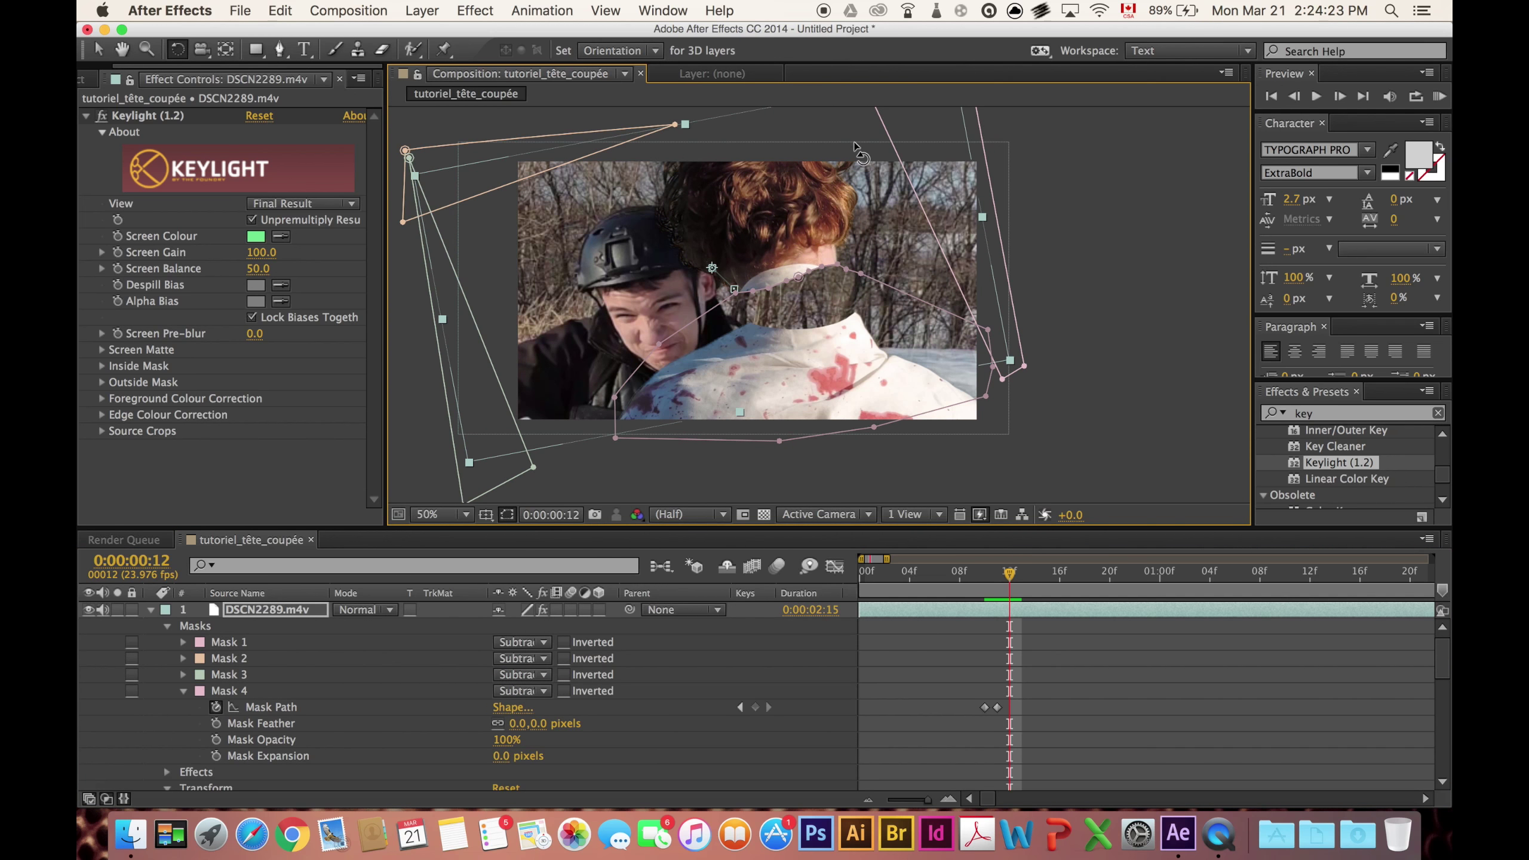
{"action": "left_click", "coordinate": [98, 49]}
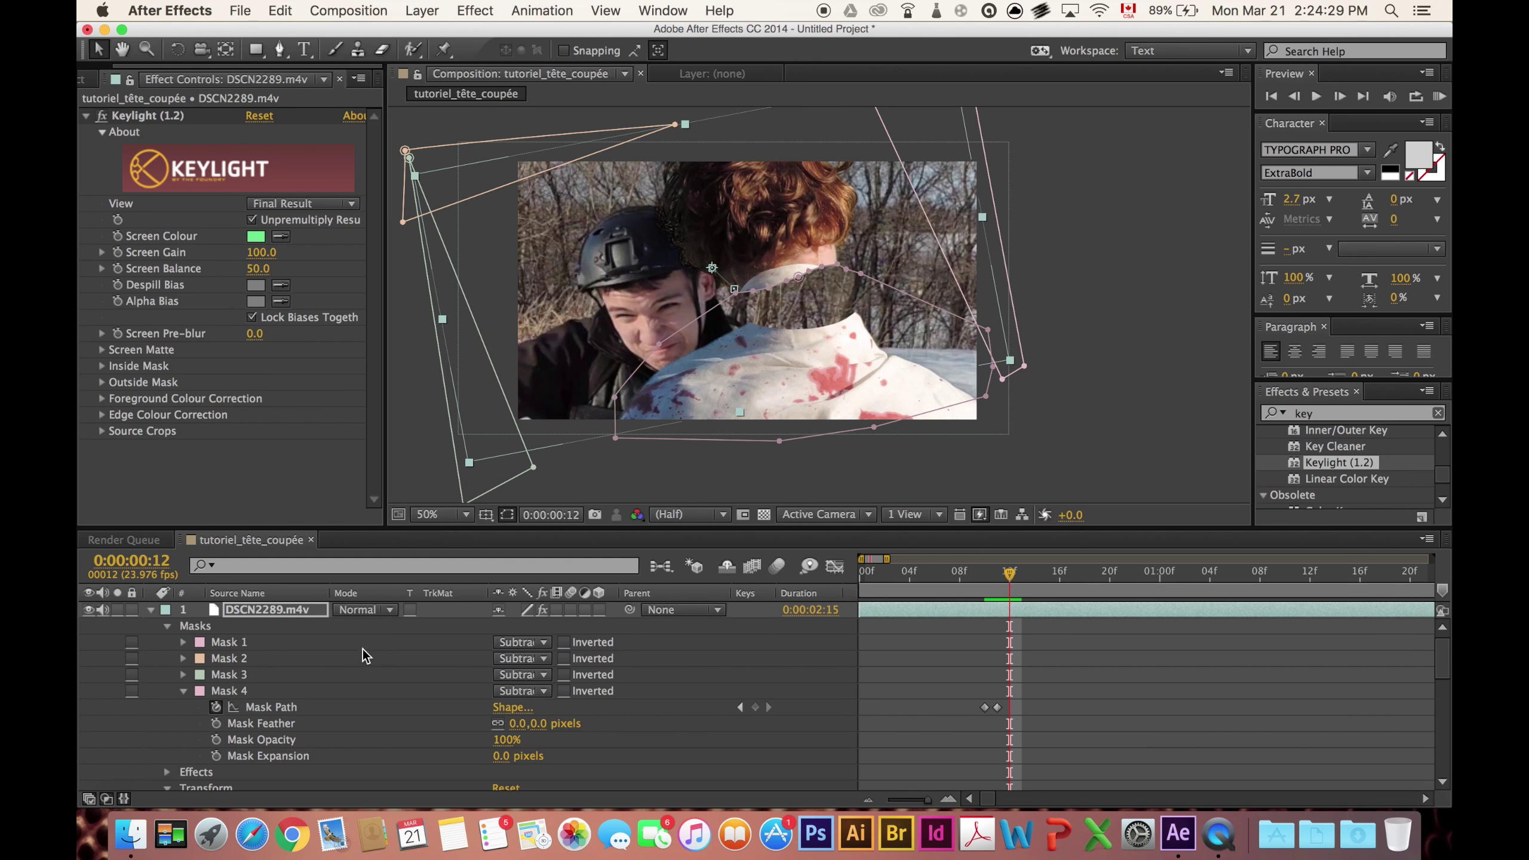
{"action": "scroll", "coordinate": [404, 665], "scroll_direction": "down", "scroll_amount": 5}
{"action": "scroll", "coordinate": [417, 664], "scroll_direction": "up", "scroll_amount": 3}
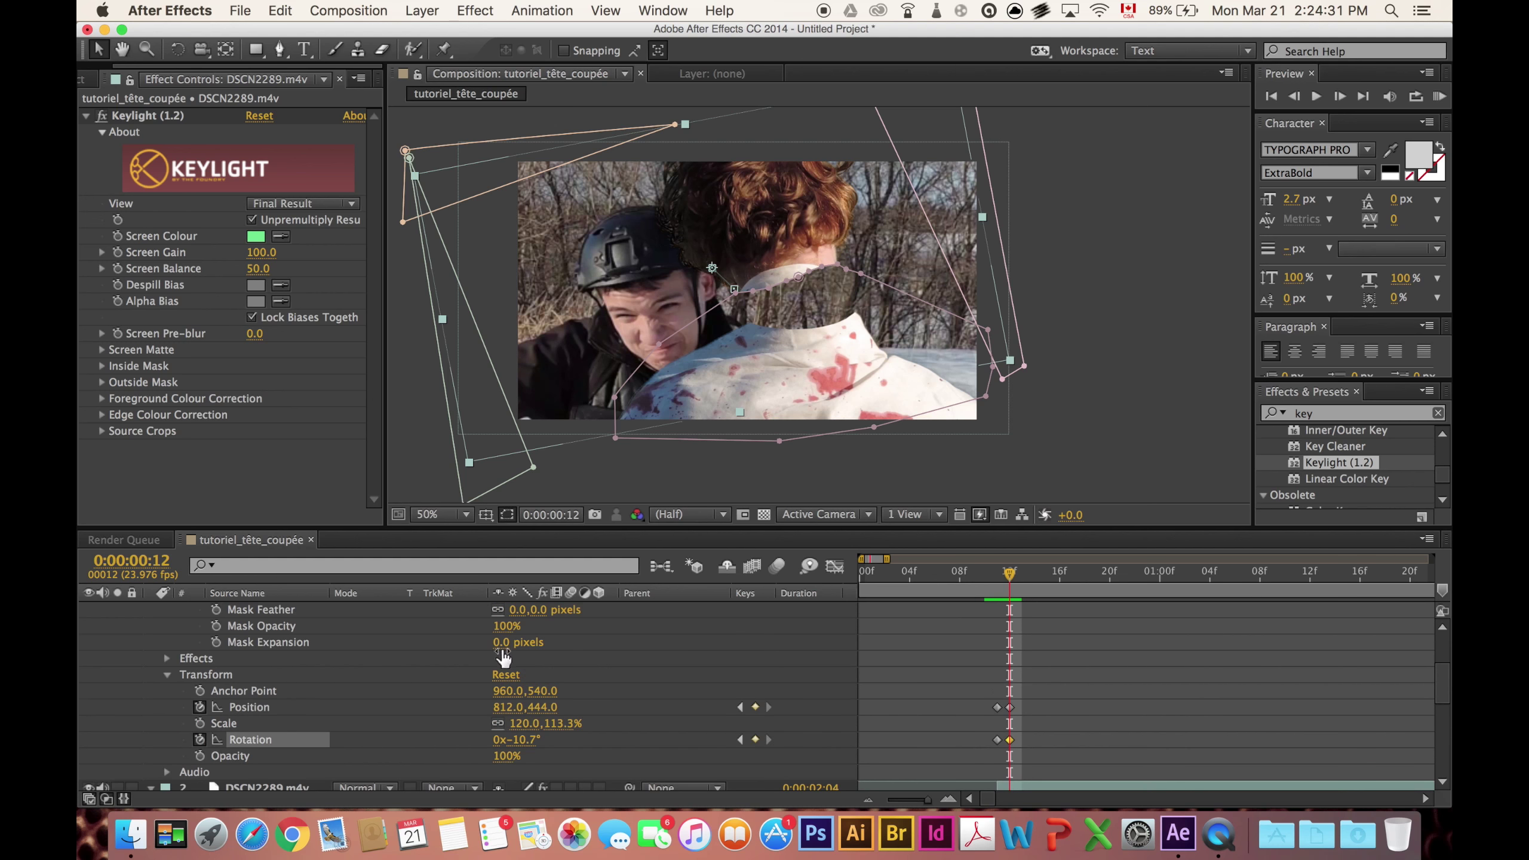
{"action": "scroll", "coordinate": [941, 602], "scroll_direction": "up", "scroll_amount": 2}
{"action": "scroll", "coordinate": [942, 602], "scroll_direction": "down", "scroll_amount": 4}
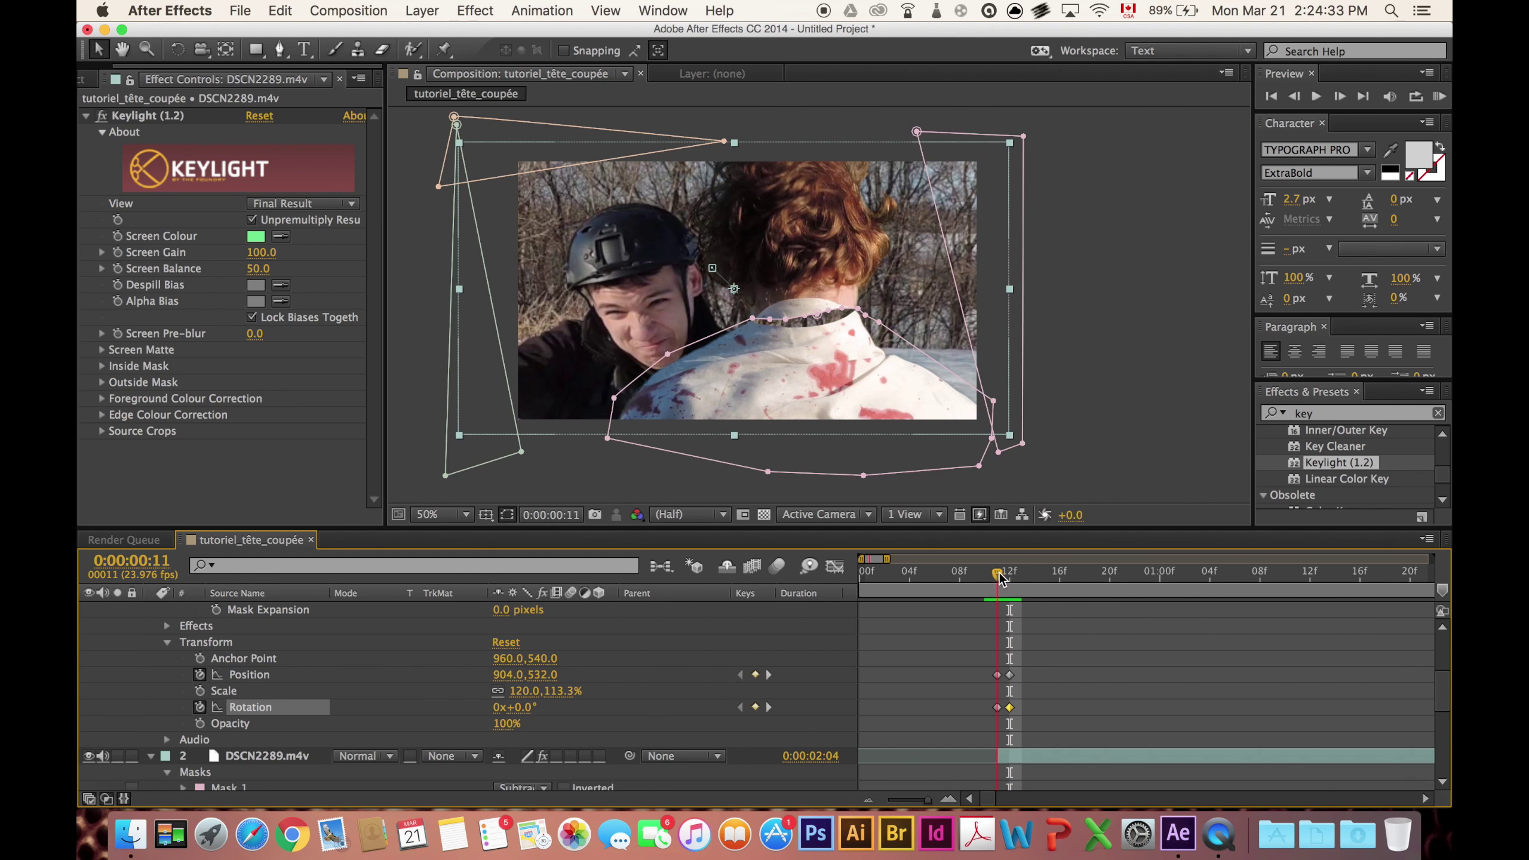
{"action": "left_click_drag", "start_coordinate": [1014, 578], "coordinate": [1022, 577]}
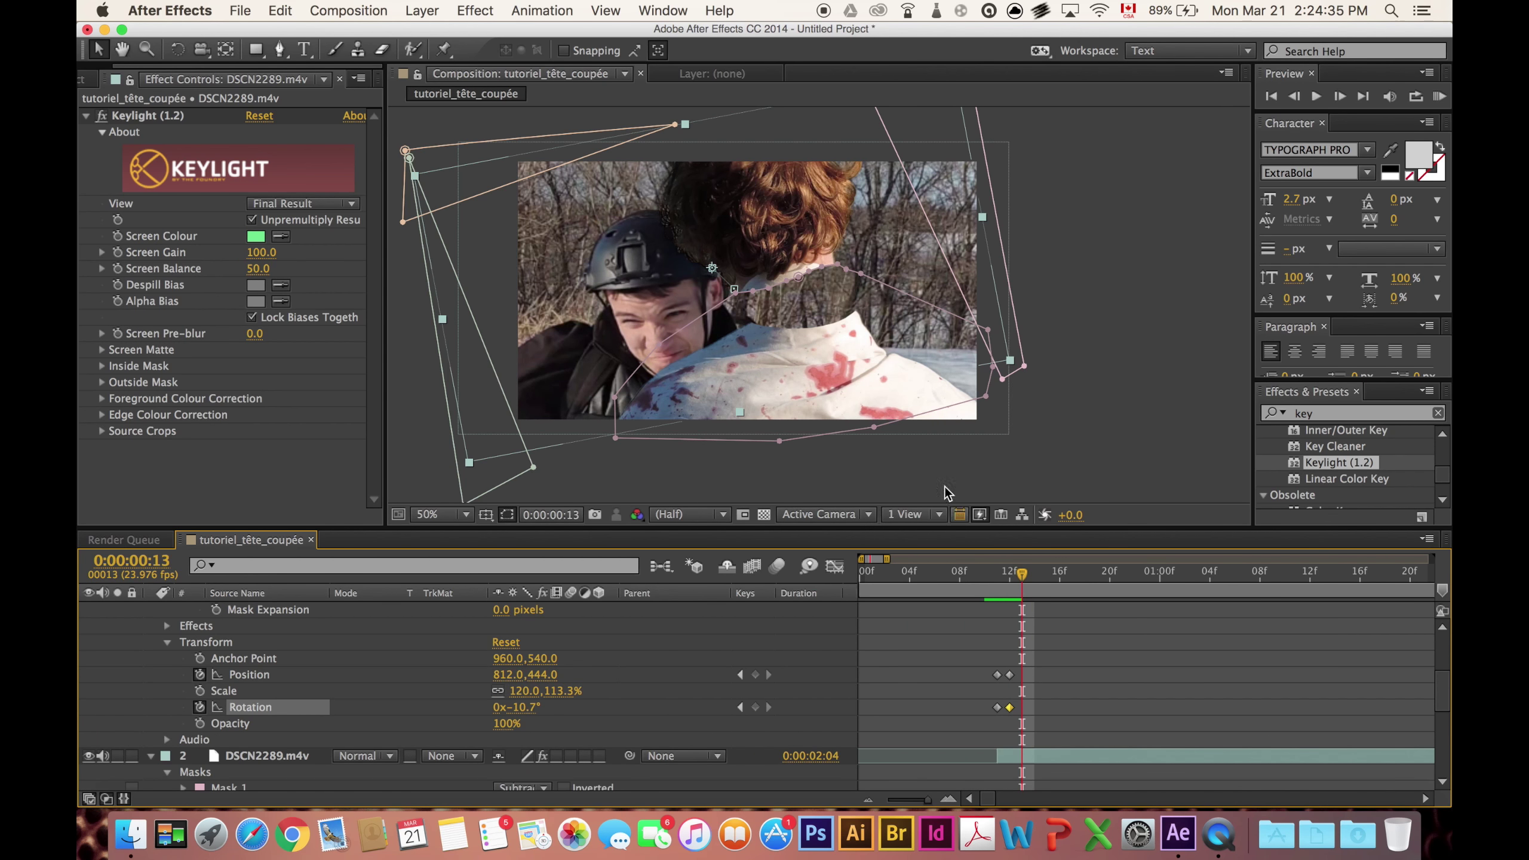
{"action": "left_click_drag", "start_coordinate": [778, 250], "coordinate": [666, 262]}
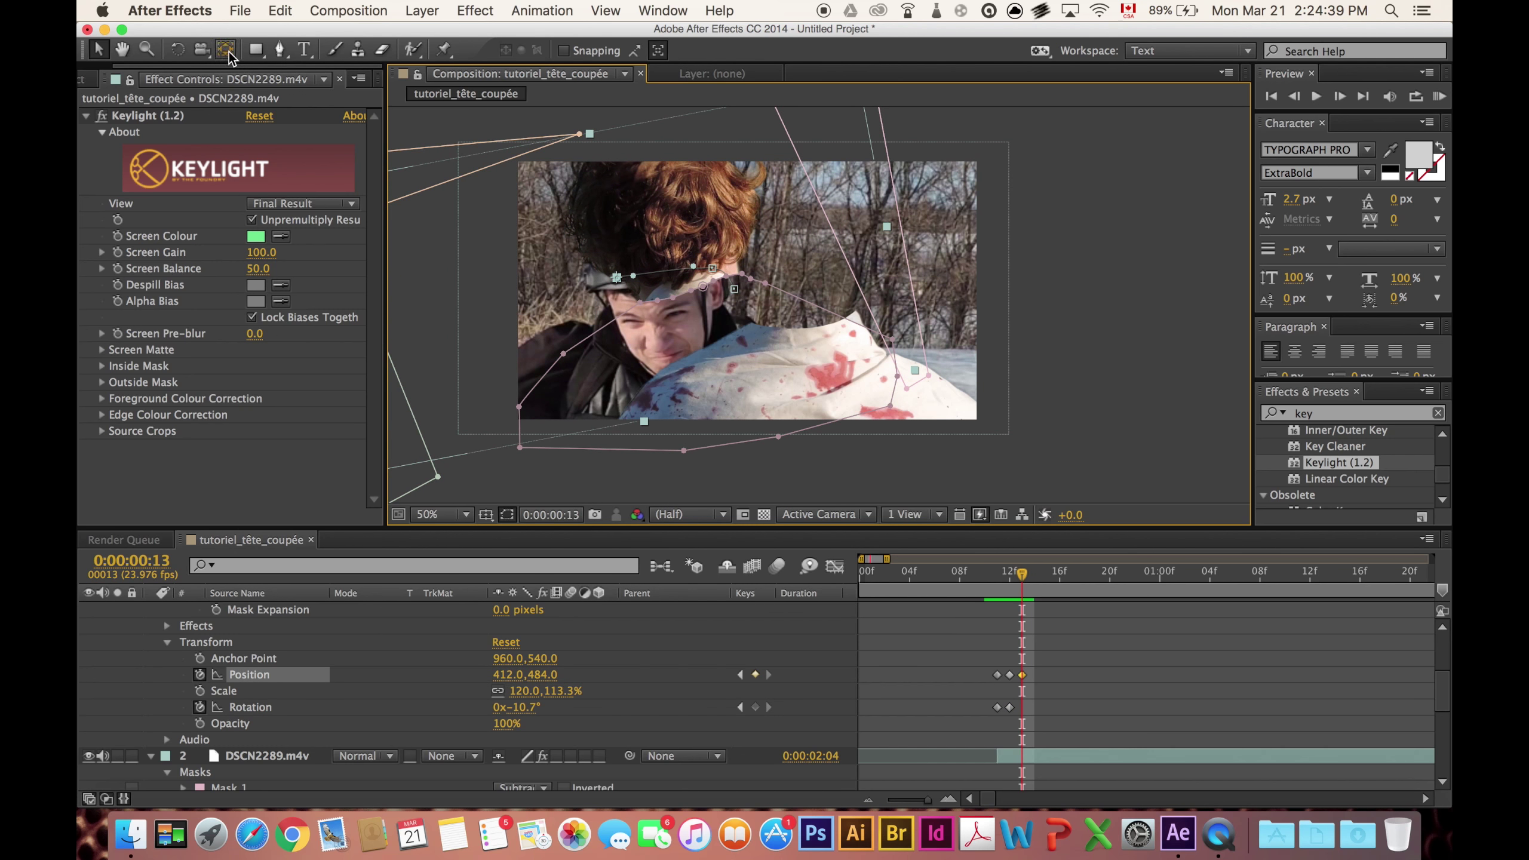
Rotate the head layer as it flies left, then scrub back to frame 17 to review.
{"action": "left_click", "coordinate": [178, 51]}
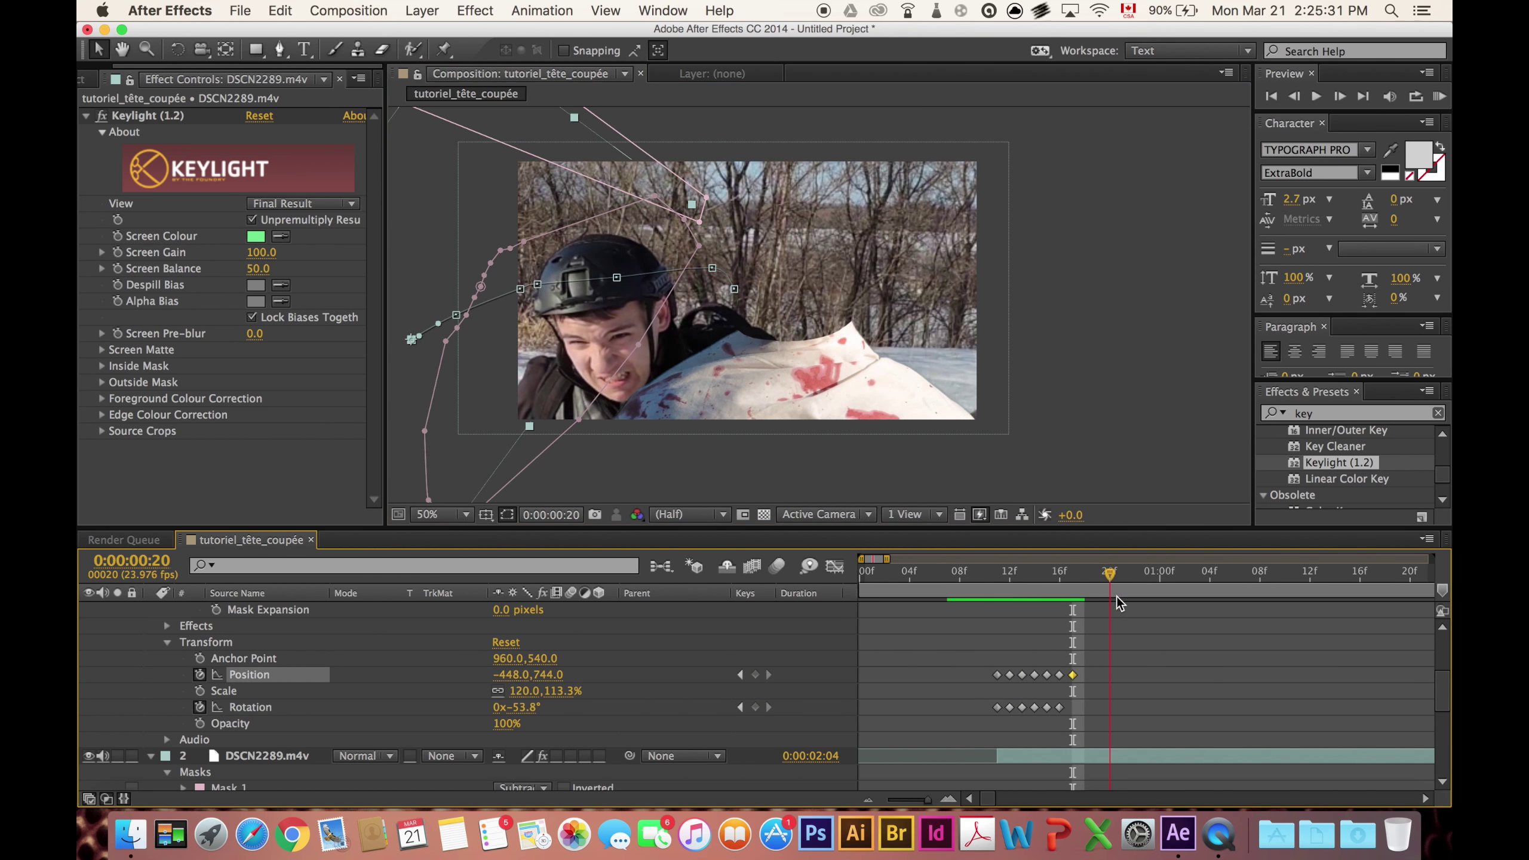
{"action": "left_click_drag", "start_coordinate": [1116, 597], "coordinate": [1073, 600]}
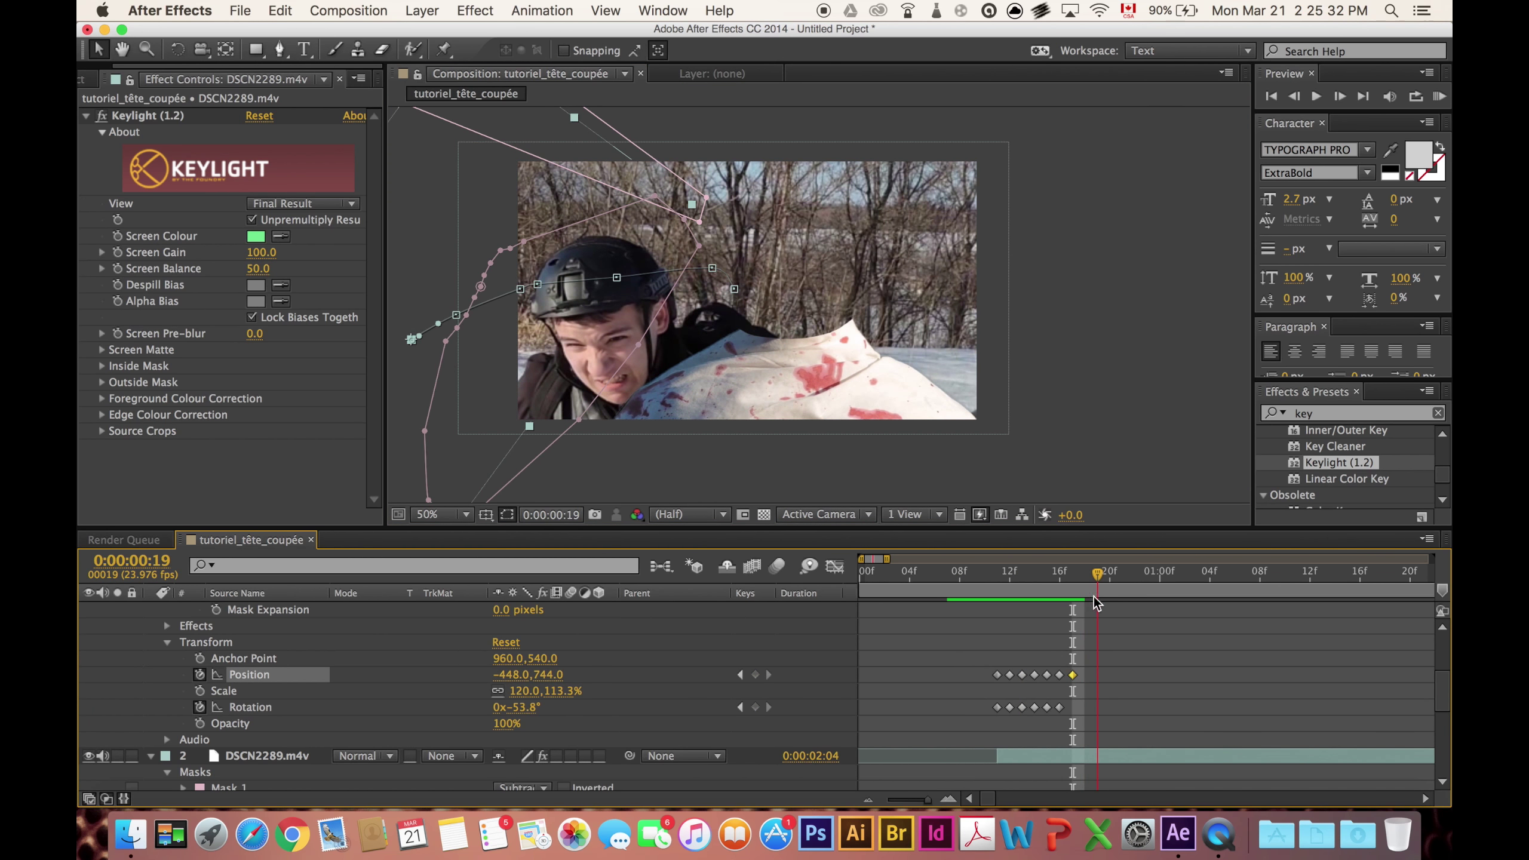
{"action": "scroll", "coordinate": [347, 684], "scroll_direction": "up", "scroll_amount": 2}
{"action": "scroll", "coordinate": [355, 685], "scroll_direction": "up", "scroll_amount": 3}
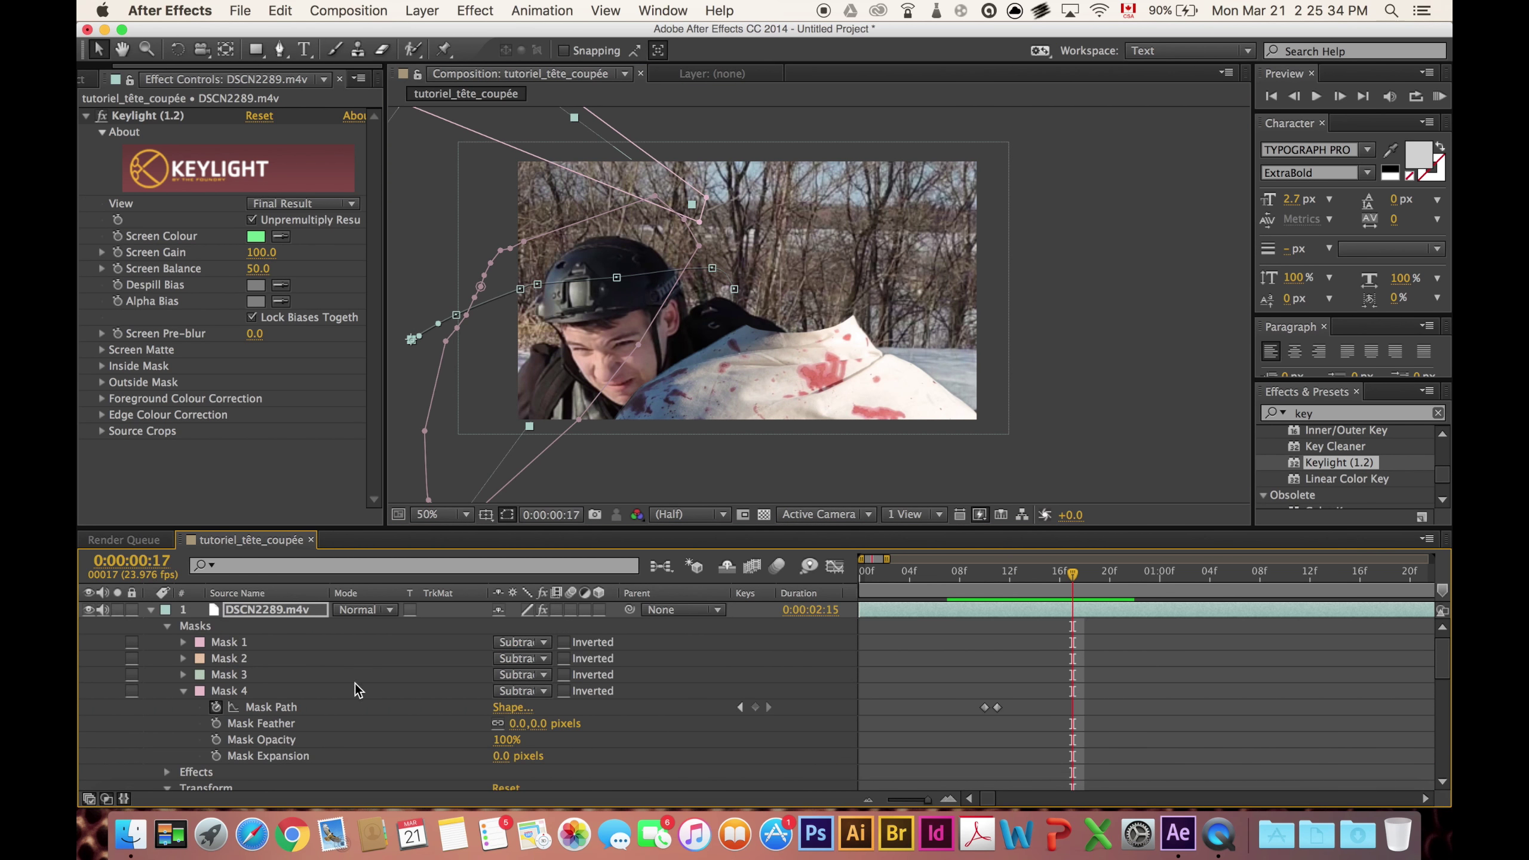
Collapse layers 1 and 2, deselect all layers, and scrub back to frame 11.
{"action": "left_click", "coordinate": [151, 610]}
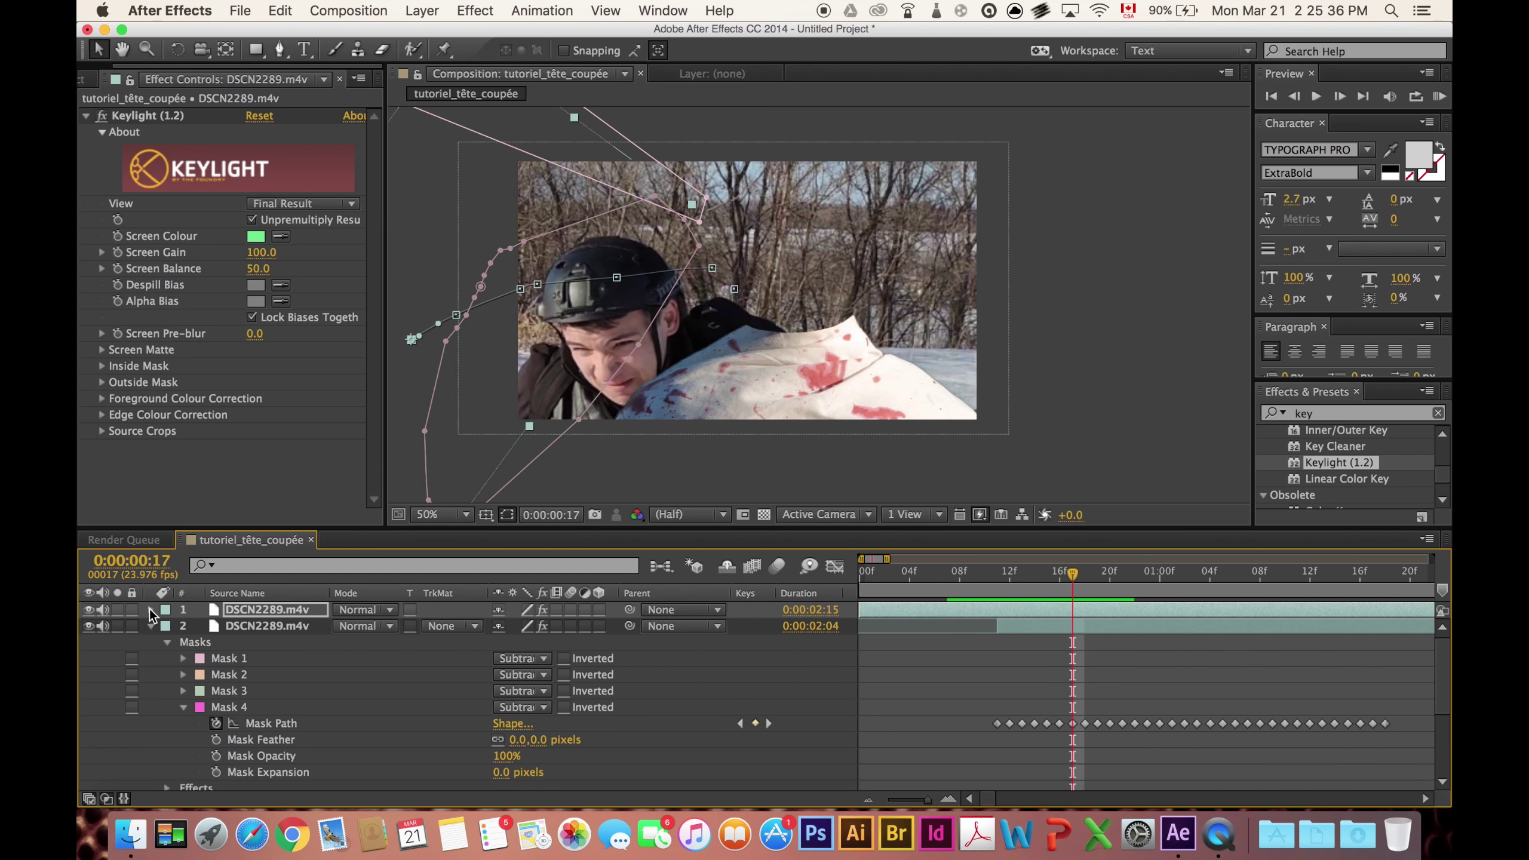
{"action": "left_click", "coordinate": [150, 626]}
{"action": "left_click", "coordinate": [291, 688]}
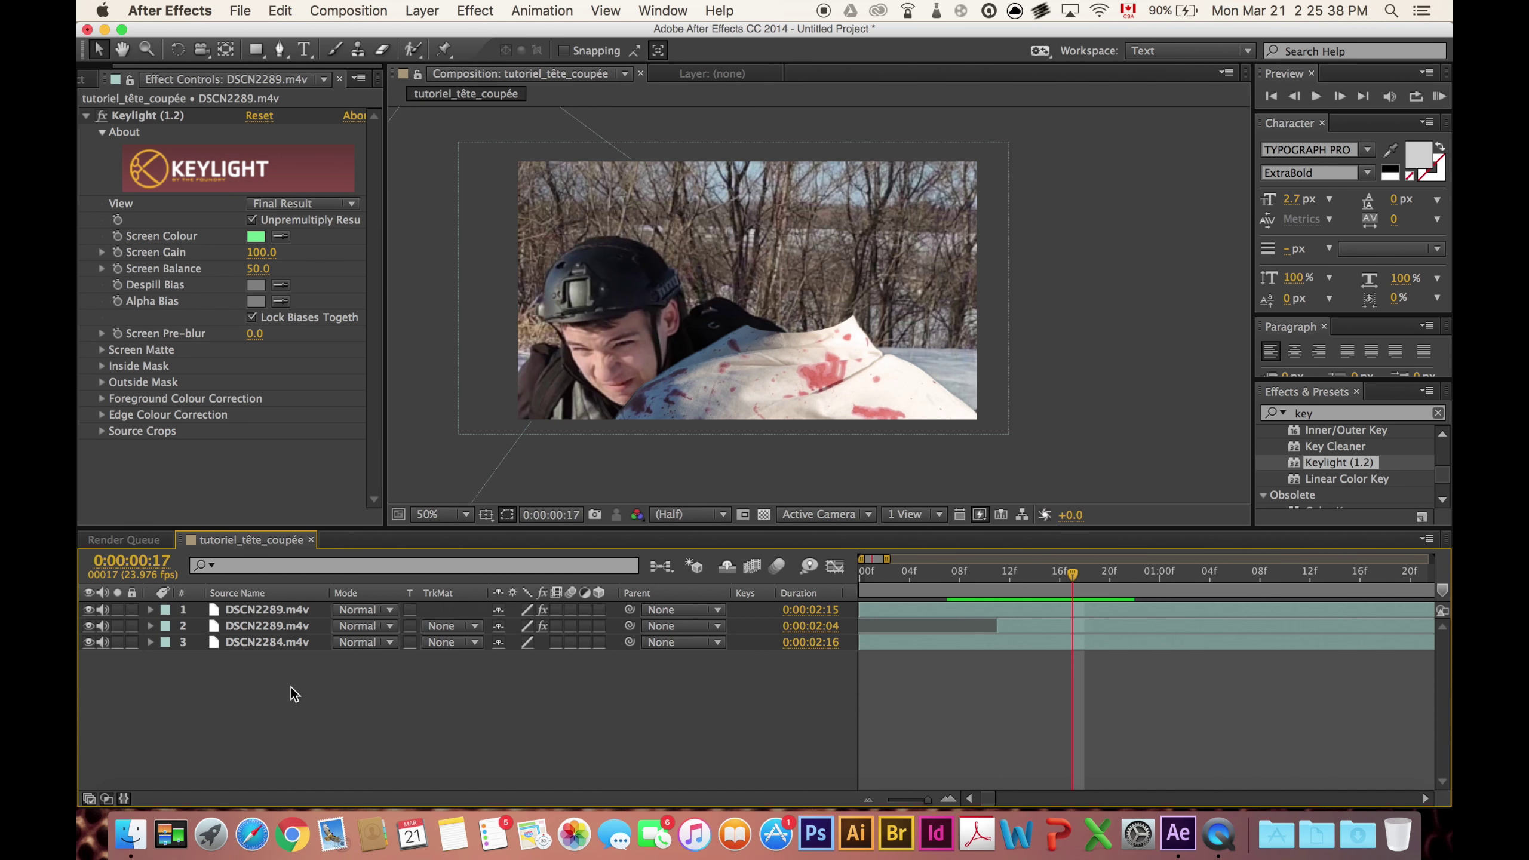
{"action": "mouse_move", "coordinate": [1073, 574]}
{"action": "left_mouse_down"}
{"action": "mouse_move", "coordinate": [974, 580]}
{"action": "mouse_move", "coordinate": [997, 585]}
{"action": "left_mouse_up"}
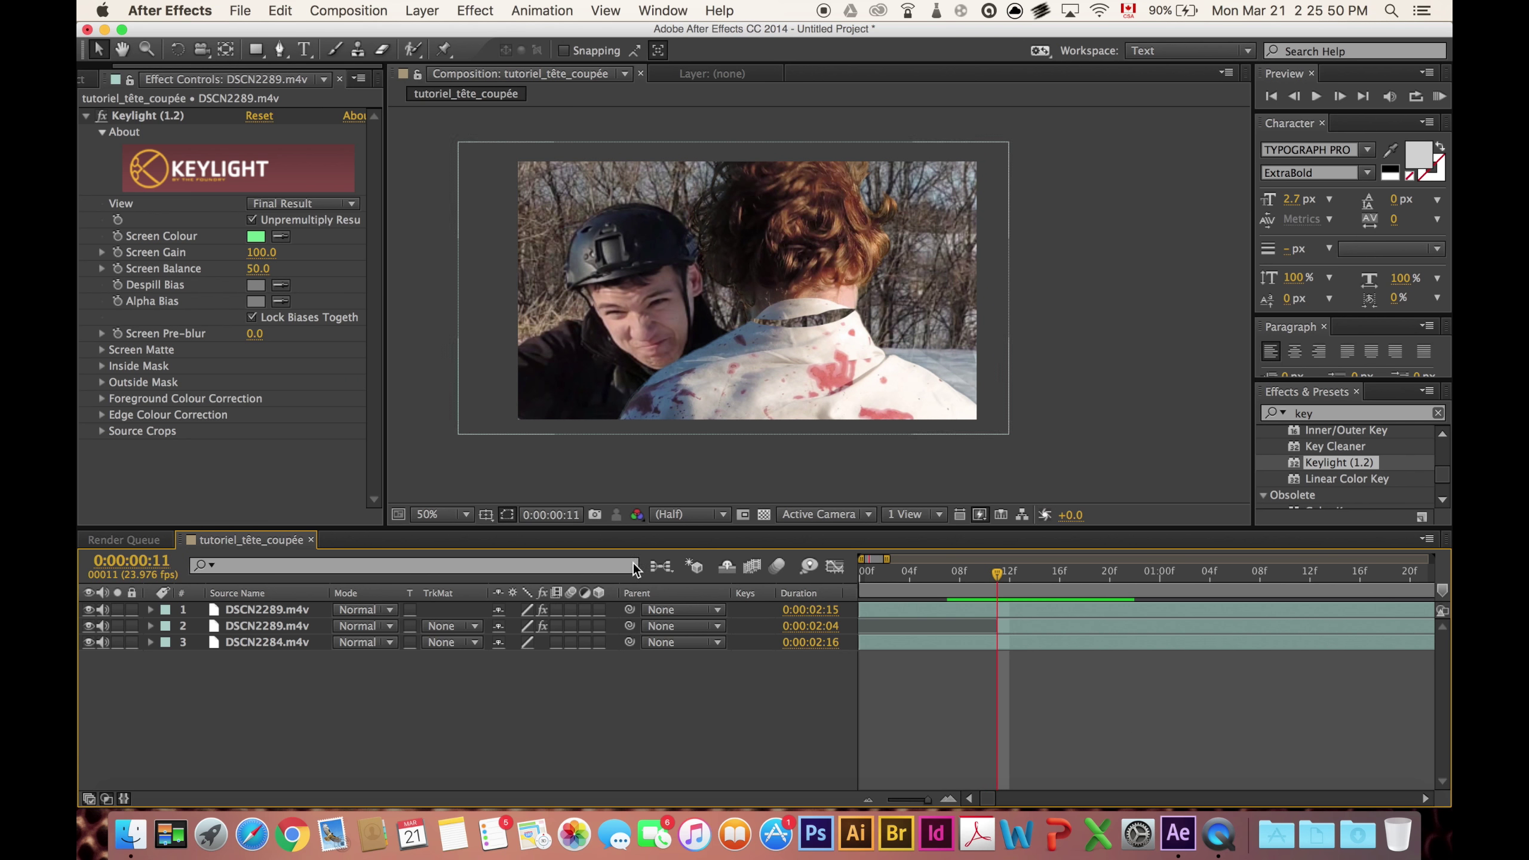
Add meat-04.png to the composition, shrink it, and place it narrowly over the neck cut.
{"action": "left_click", "coordinate": [82, 80]}
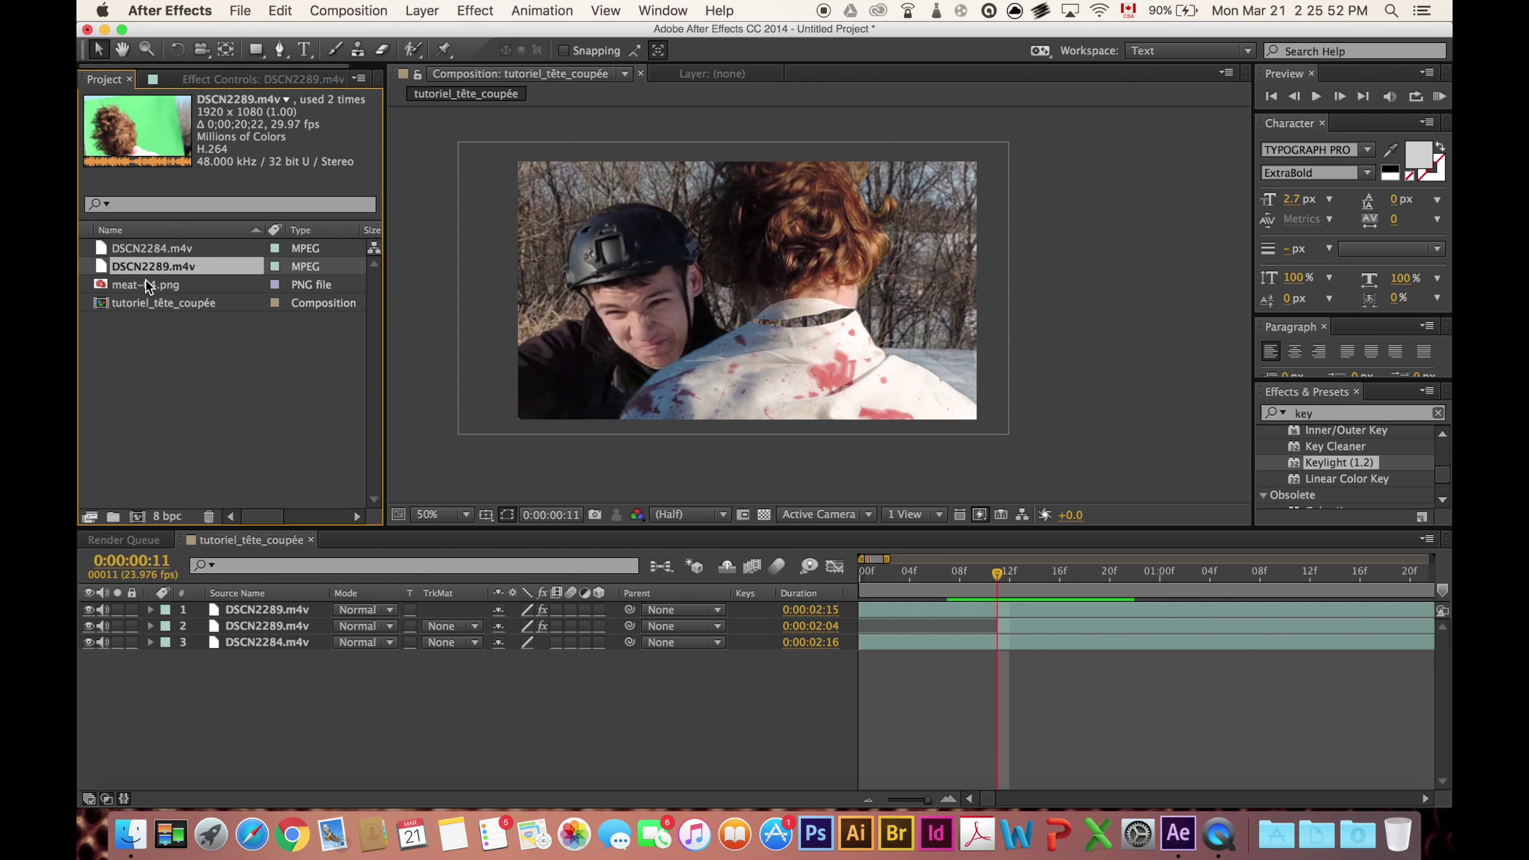
{"action": "left_click_drag", "start_coordinate": [145, 284], "coordinate": [270, 611]}
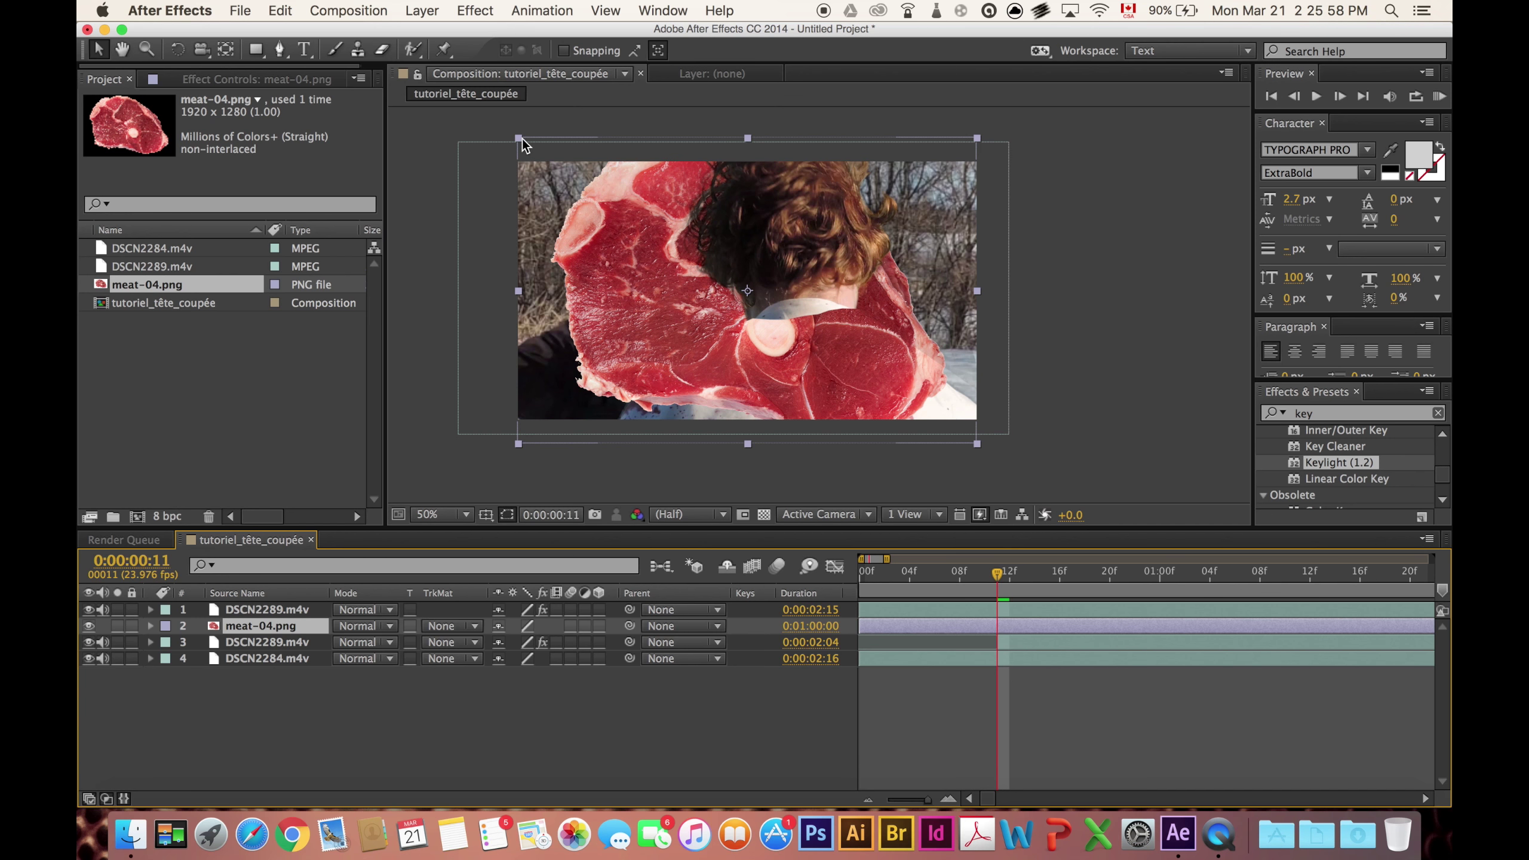
{"action": "left_click_drag", "start_coordinate": [521, 140], "coordinate": [660, 263]}
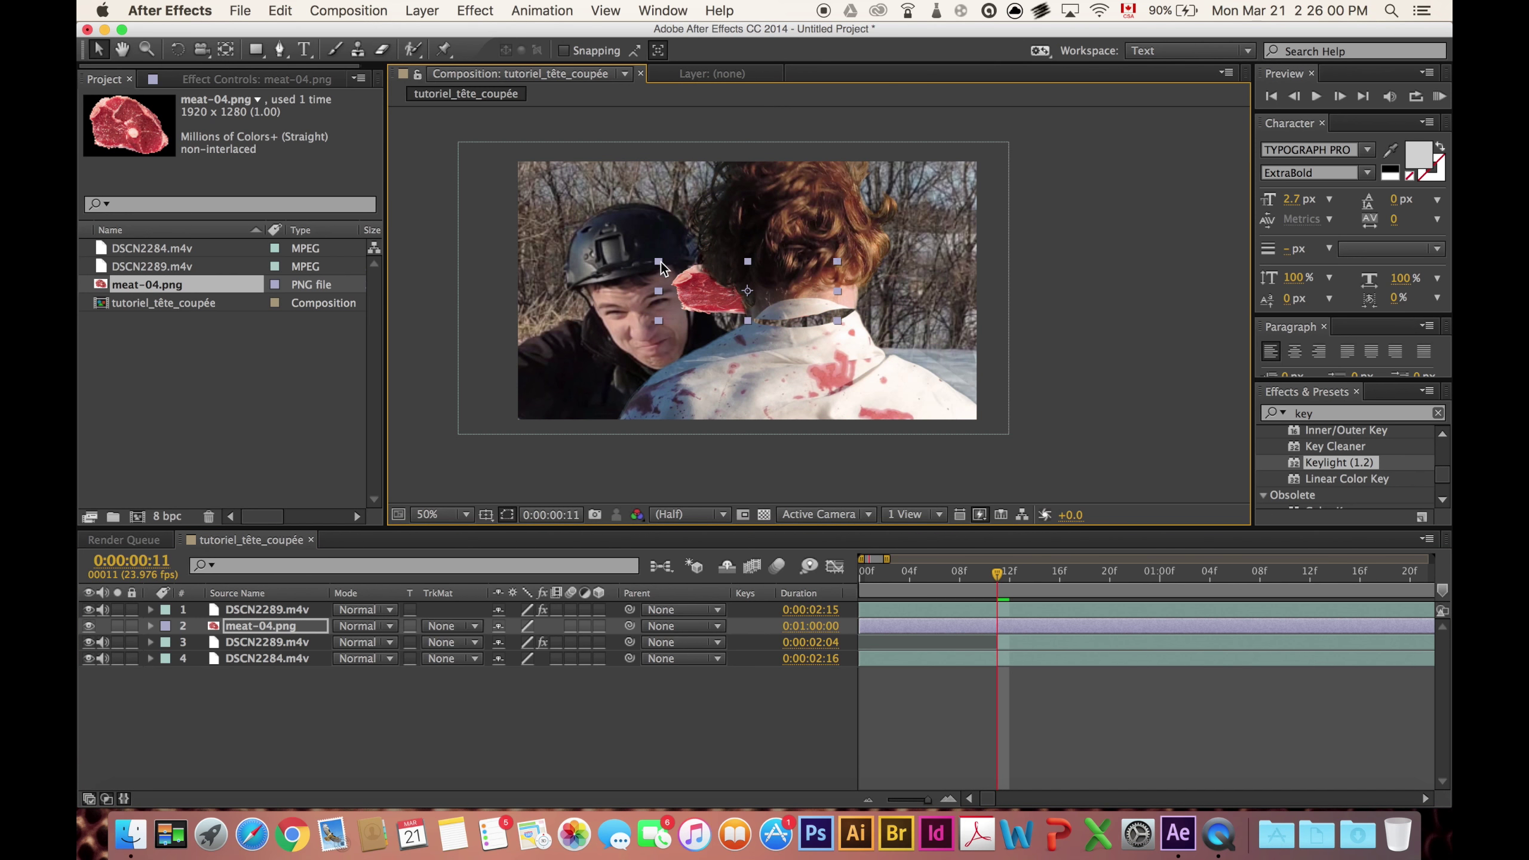
{"action": "key", "text": "period"}
{"action": "key", "text": "period"}
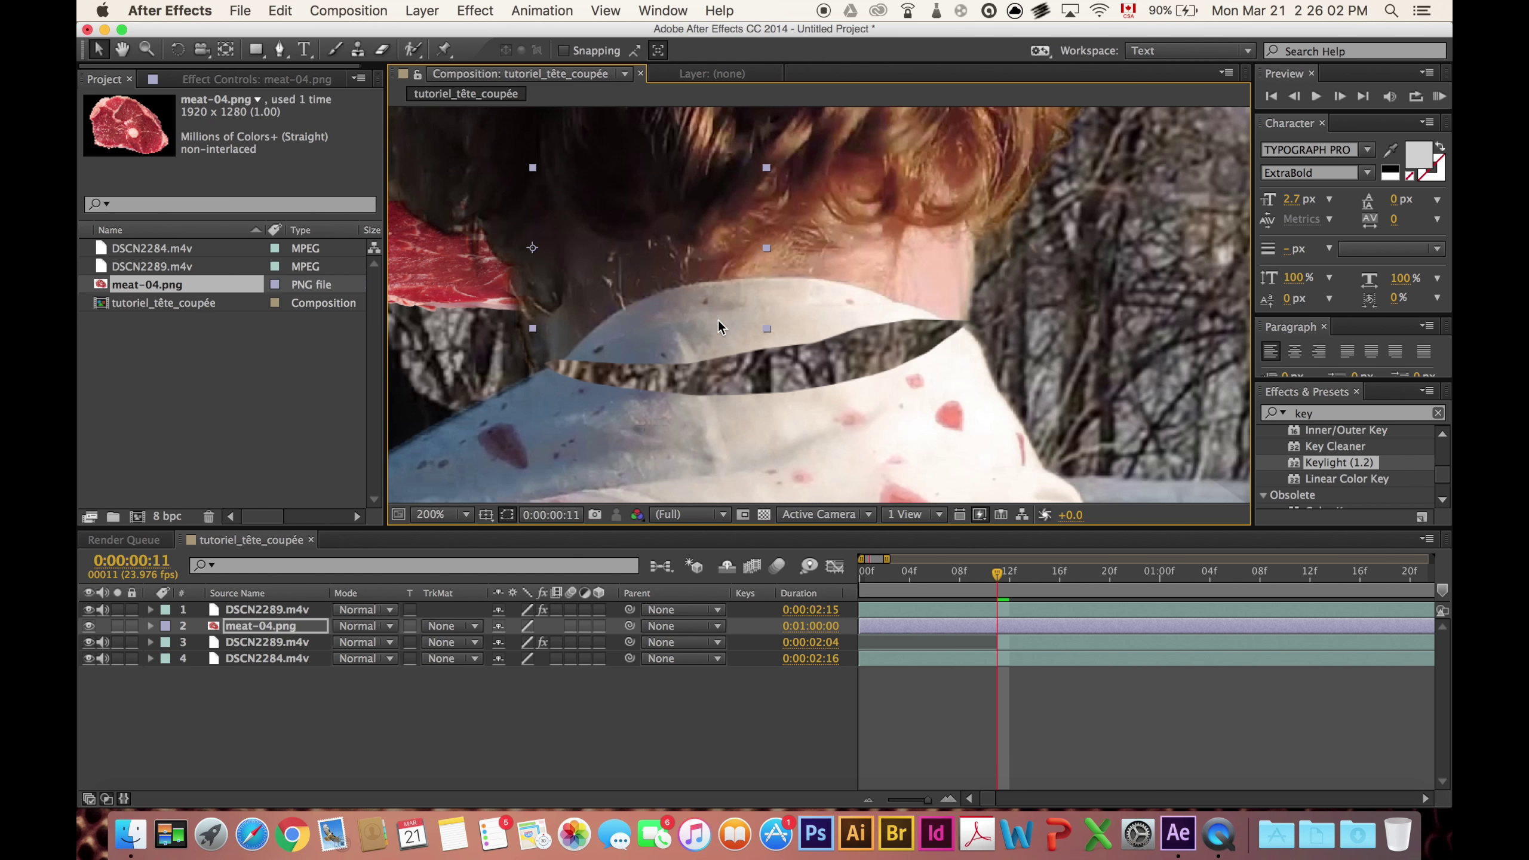
{"action": "left_click_drag", "start_coordinate": [455, 270], "coordinate": [709, 369]}
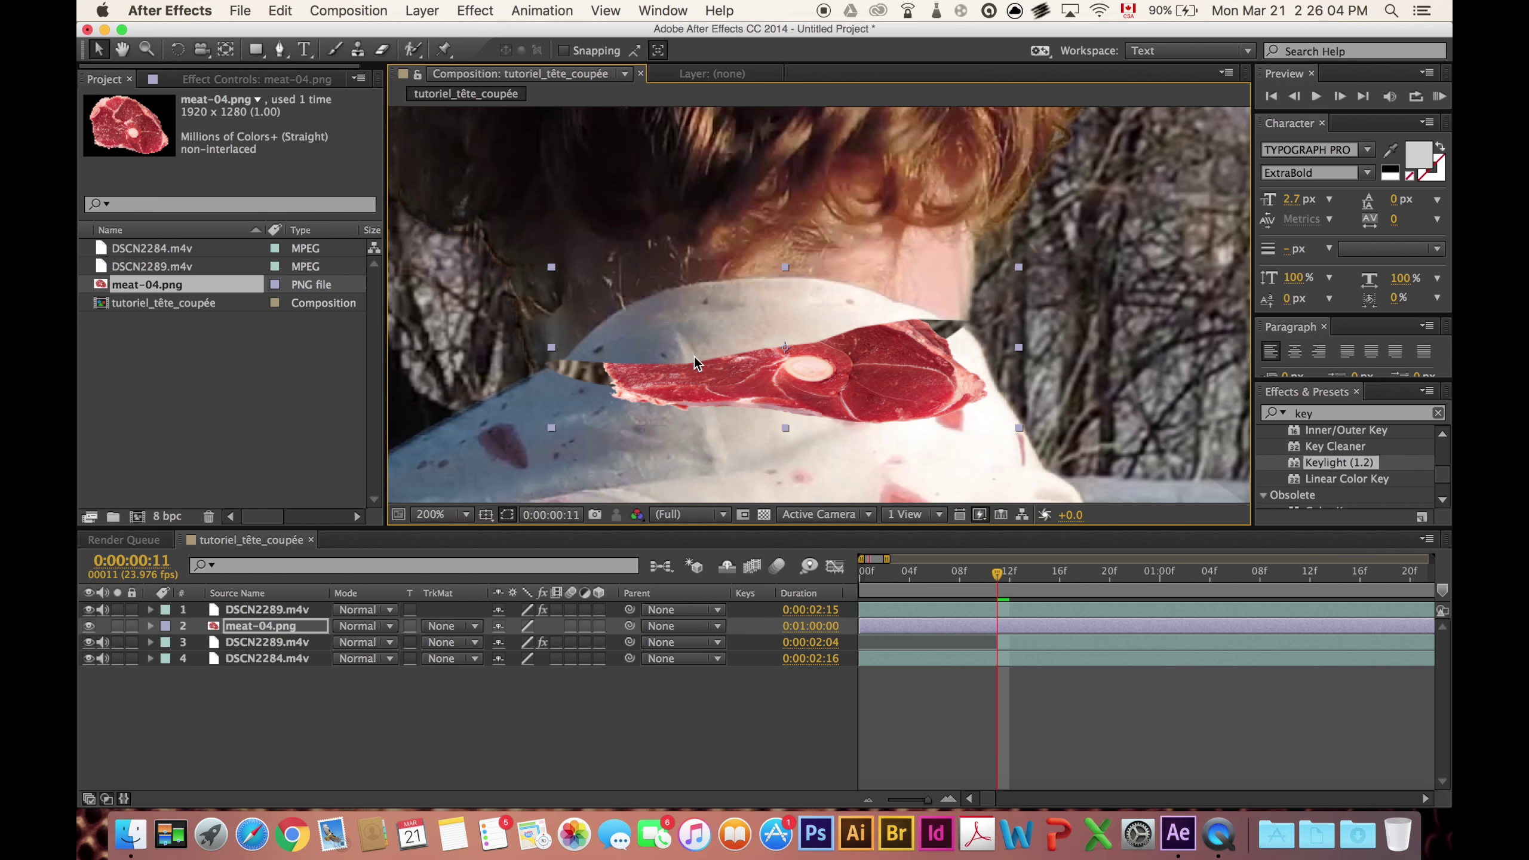
{"action": "left_click_drag", "start_coordinate": [1018, 268], "coordinate": [1010, 265]}
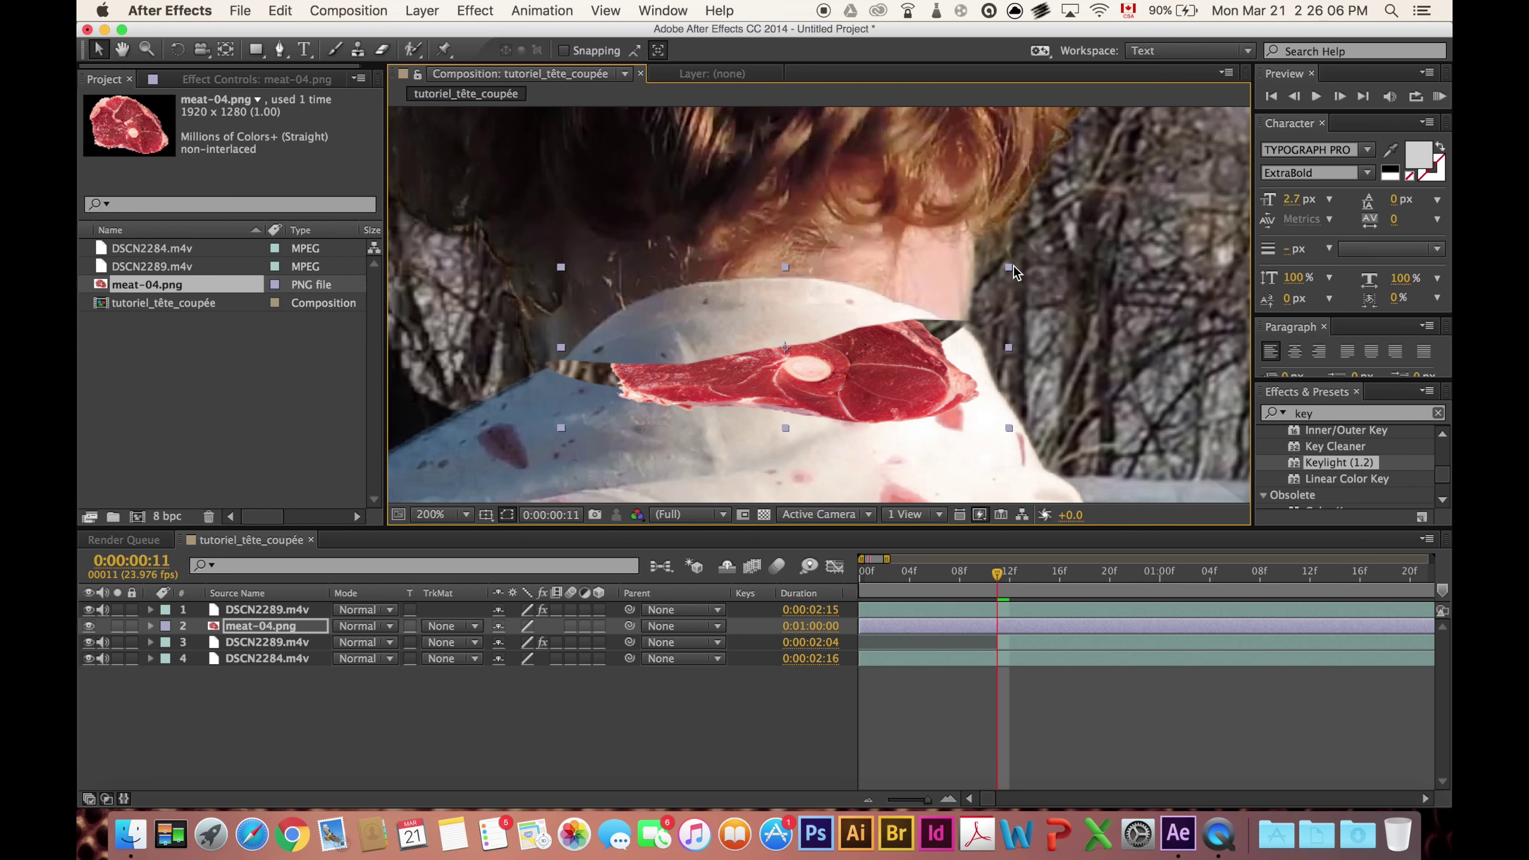
Rotate the meat slice across the neck and move its layer beneath the head footage.
{"action": "left_click", "coordinate": [177, 50]}
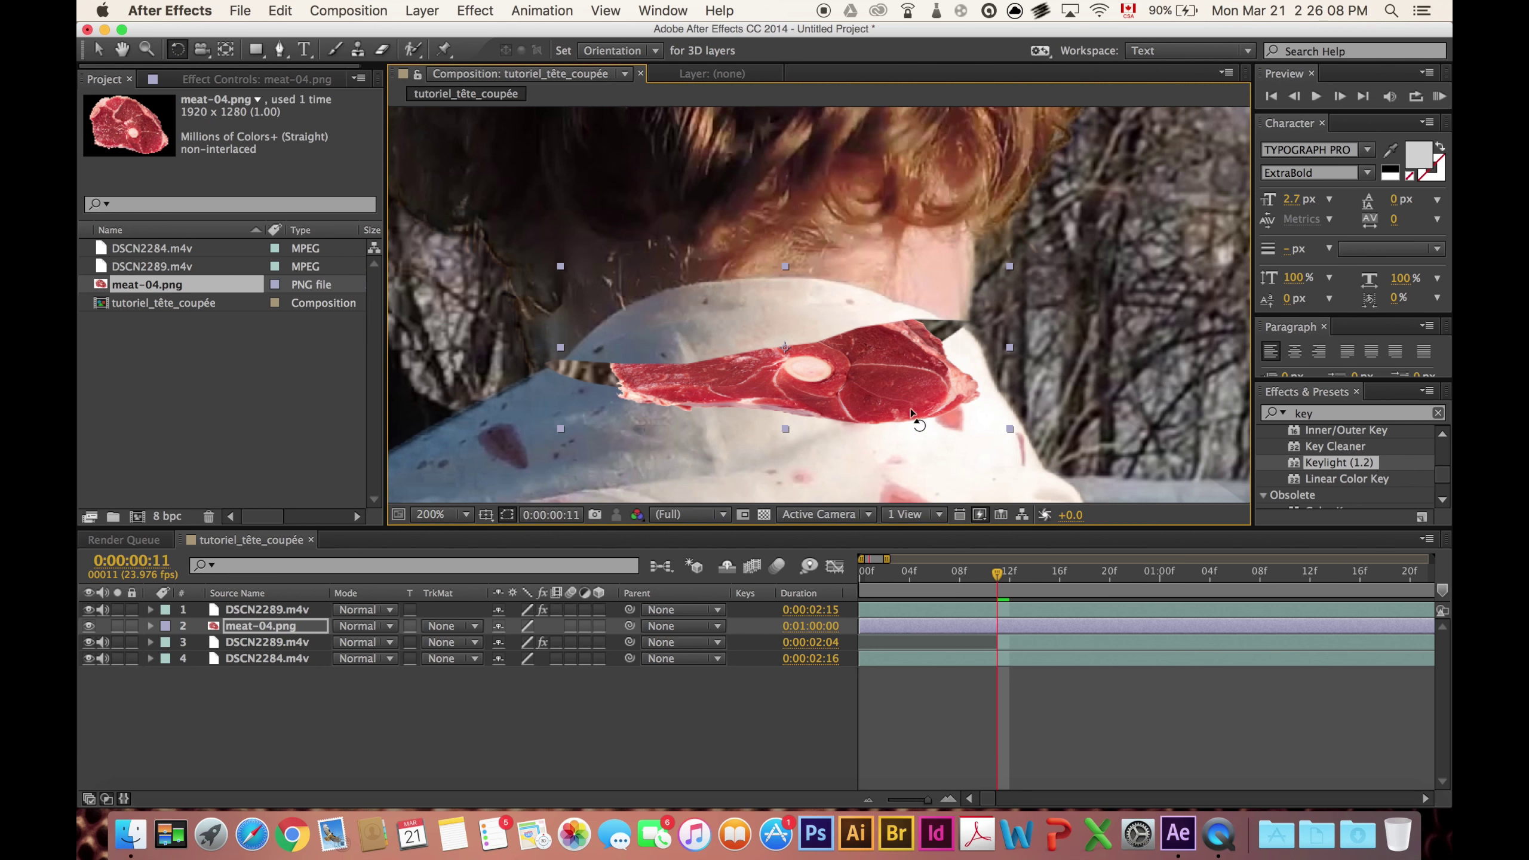
{"action": "mouse_move", "coordinate": [910, 409]}
{"action": "left_mouse_down"}
{"action": "mouse_move", "coordinate": [657, 410]}
{"action": "mouse_move", "coordinate": [547, 350]}
{"action": "left_mouse_up"}
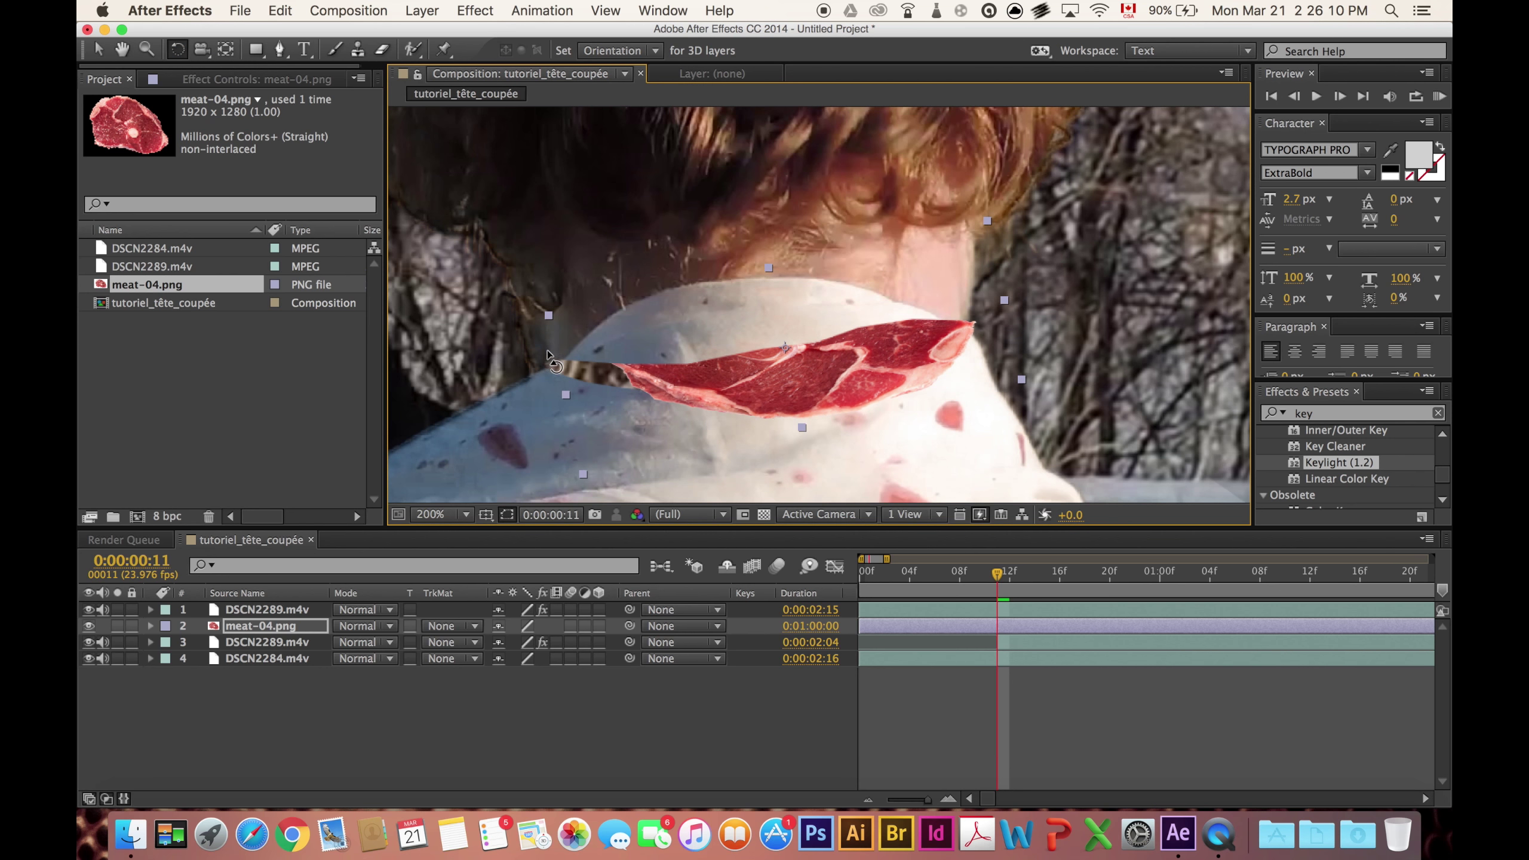
{"action": "left_click", "coordinate": [98, 49]}
{"action": "left_click_drag", "start_coordinate": [259, 626], "coordinate": [259, 648]}
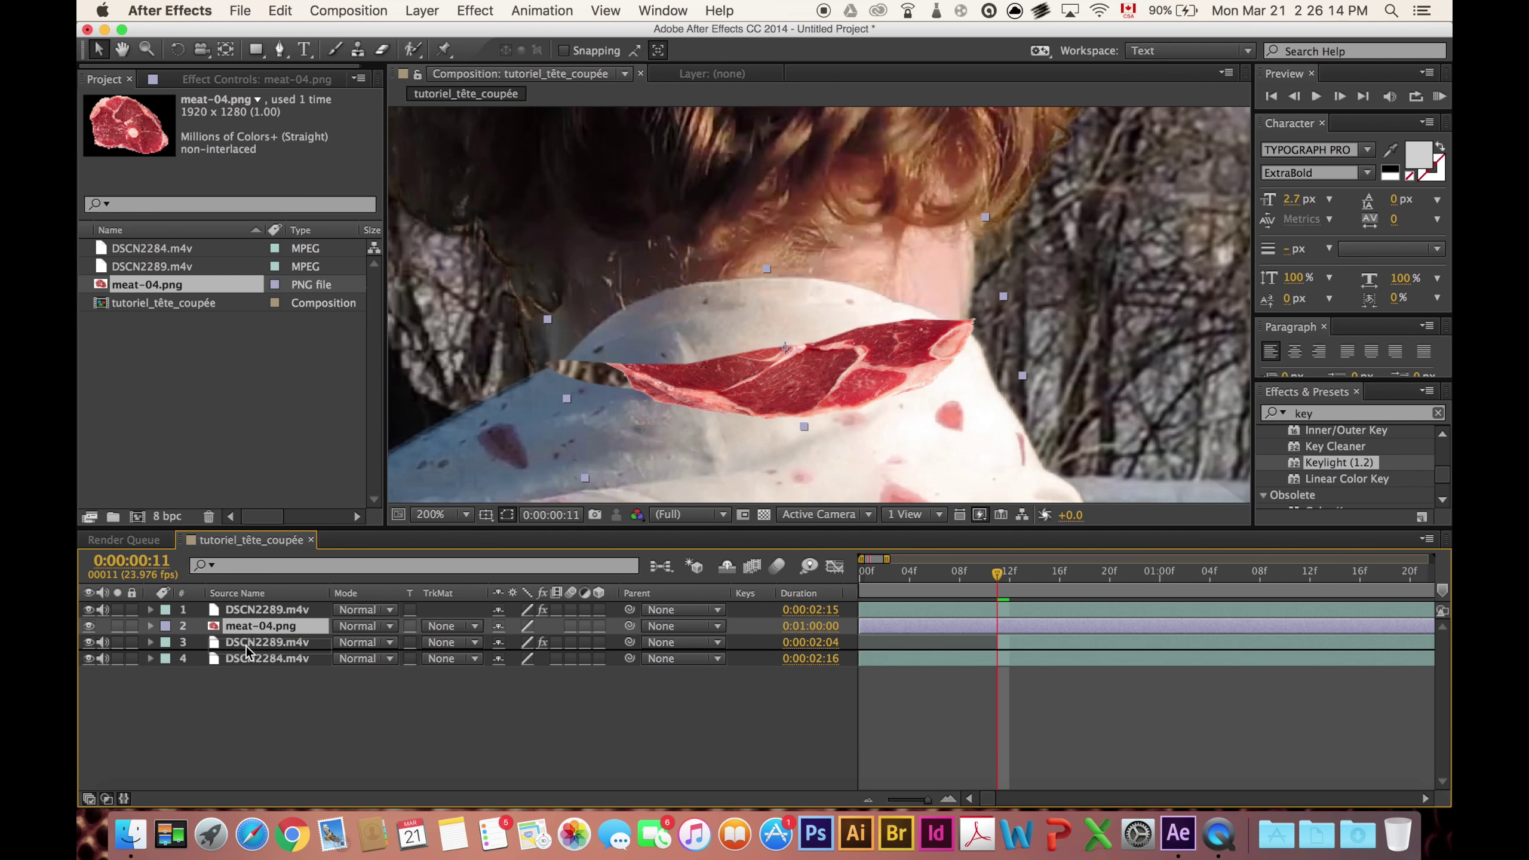
Refine the meat into a thin, slightly tilted strip fitted inside the neck cut.
{"action": "left_click", "coordinate": [816, 373]}
{"action": "left_click_drag", "start_coordinate": [815, 372], "coordinate": [790, 416]}
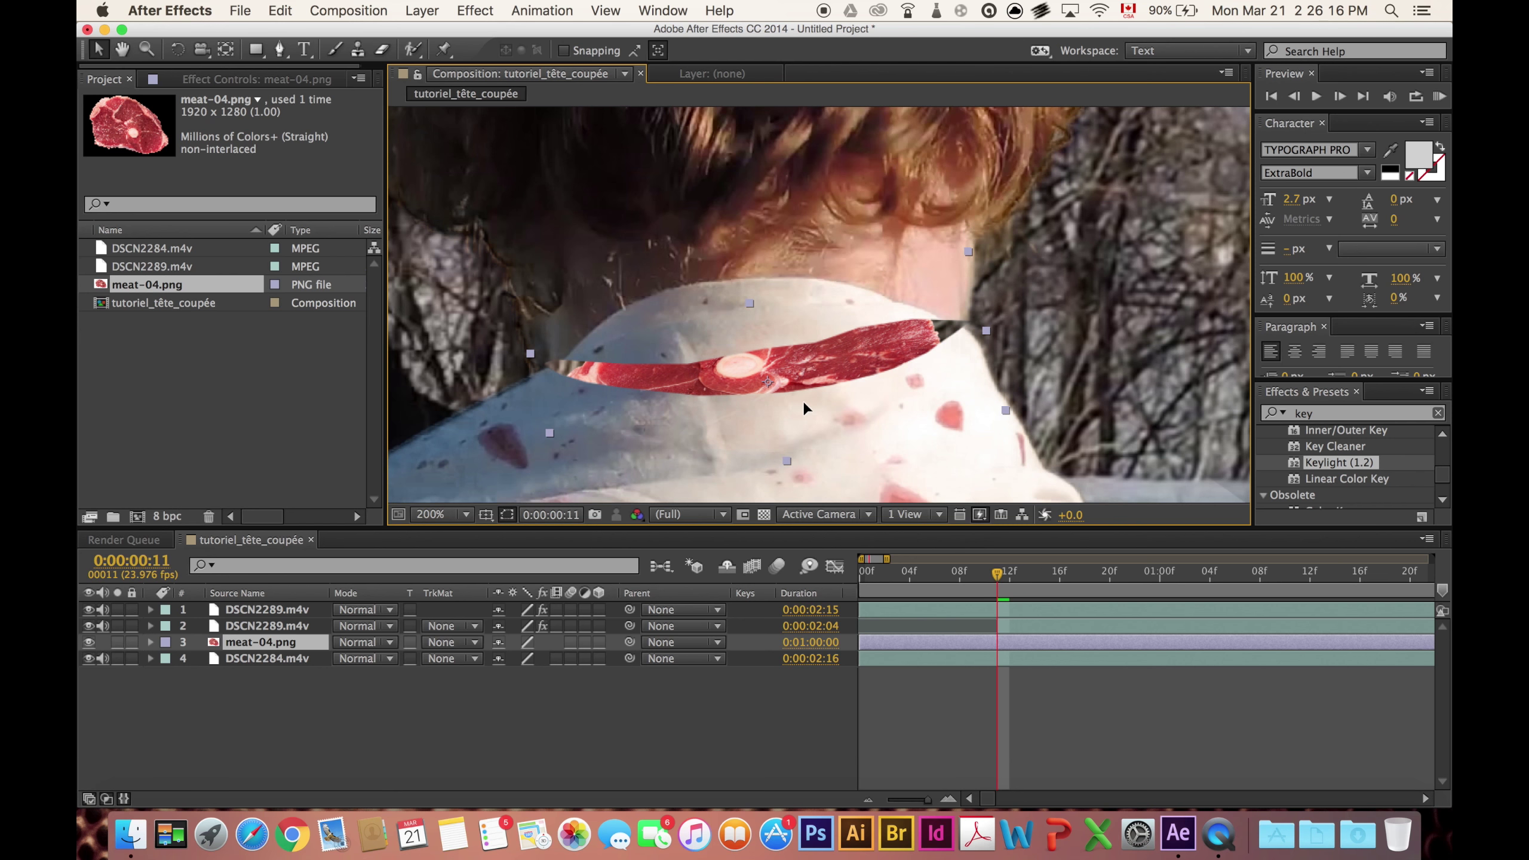
{"action": "left_click_drag", "start_coordinate": [976, 344], "coordinate": [999, 344]}
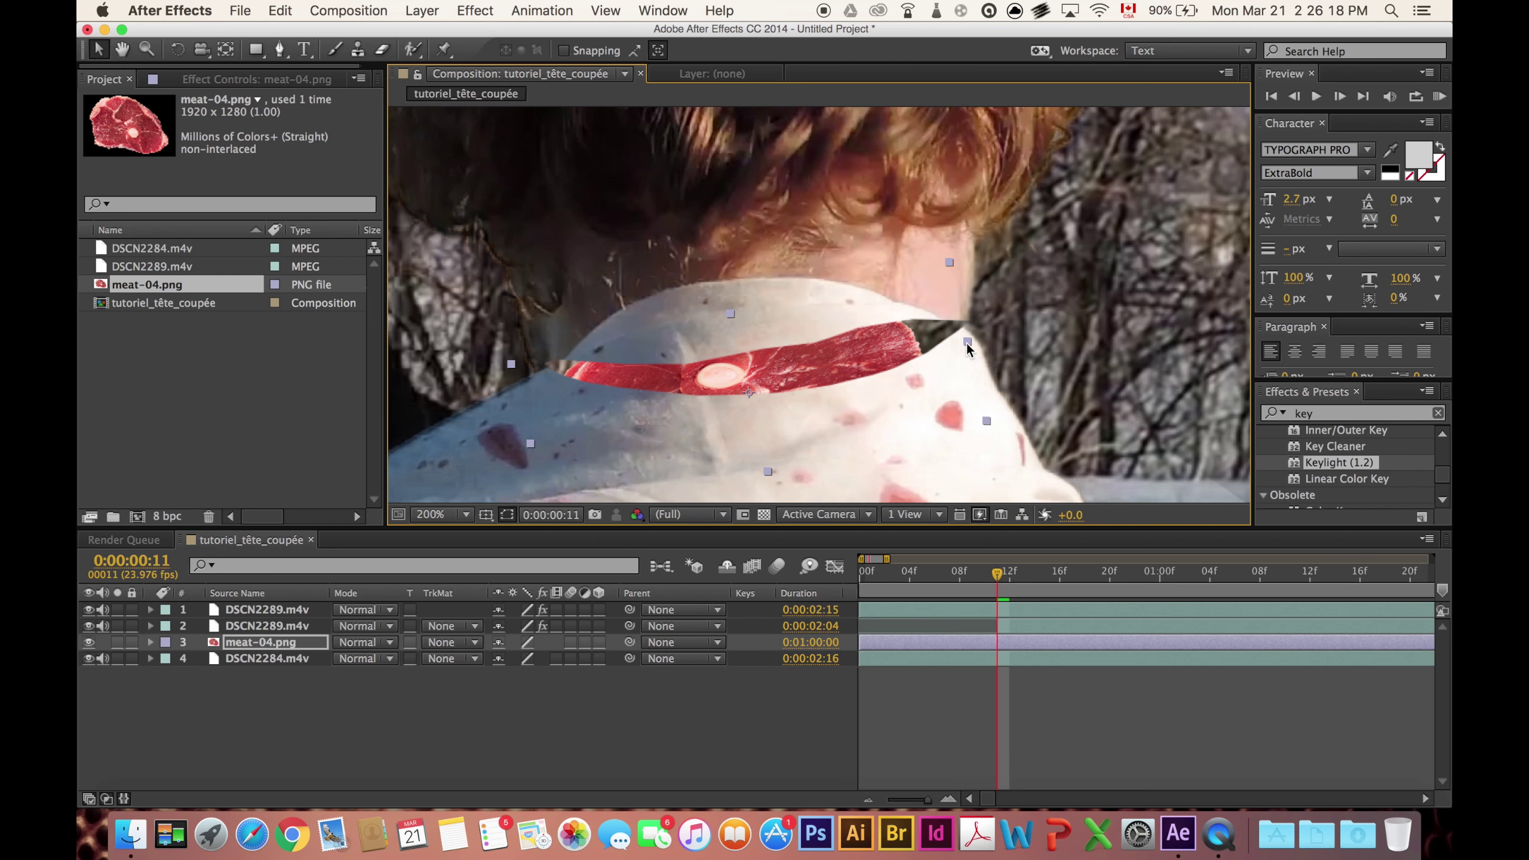
{"action": "left_click_drag", "start_coordinate": [877, 362], "coordinate": [899, 361]}
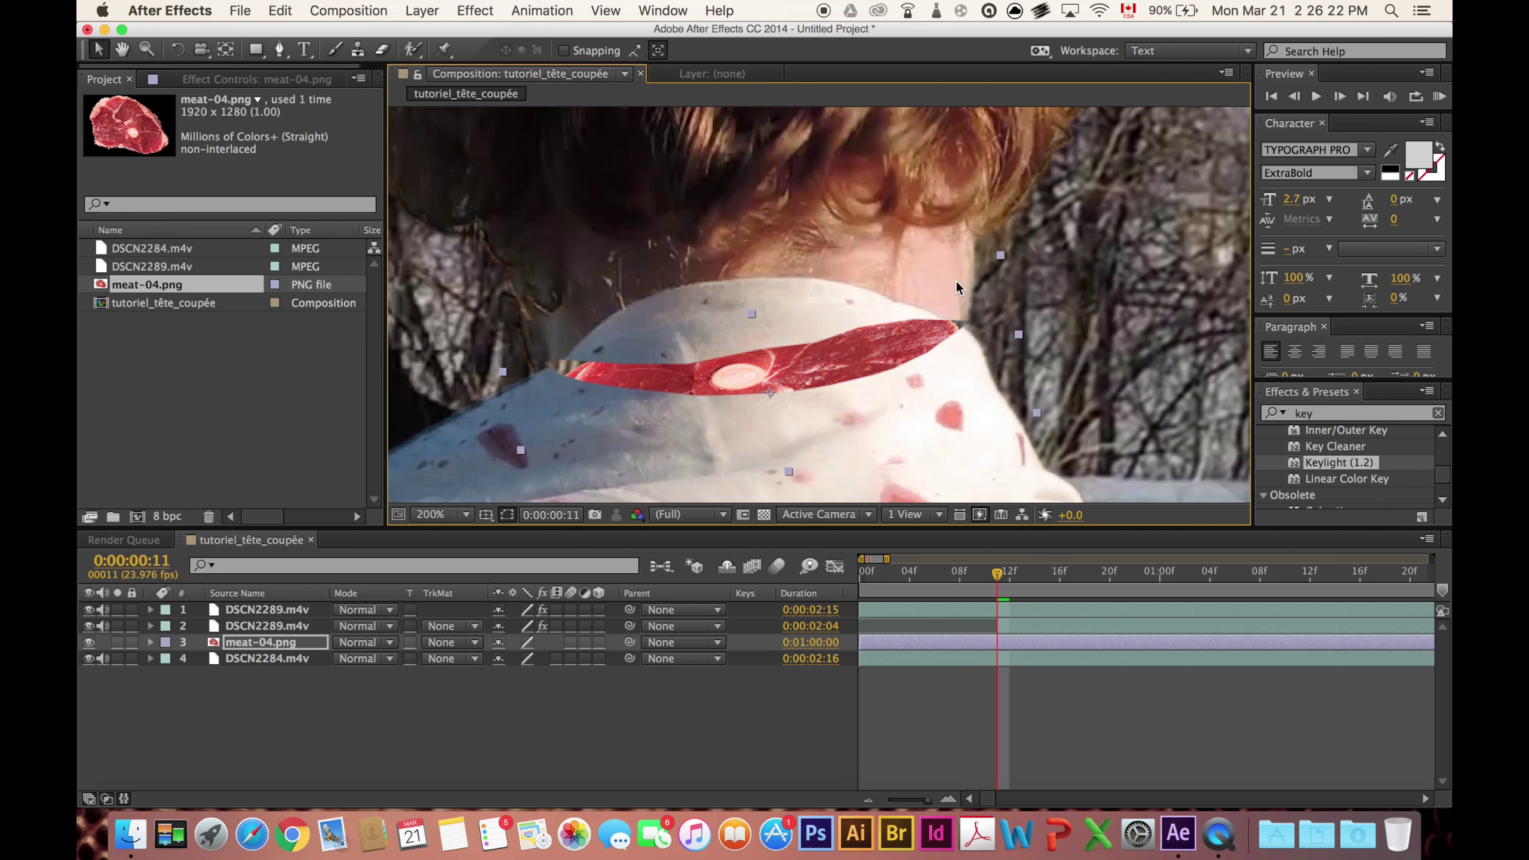
{"action": "left_click", "coordinate": [177, 49]}
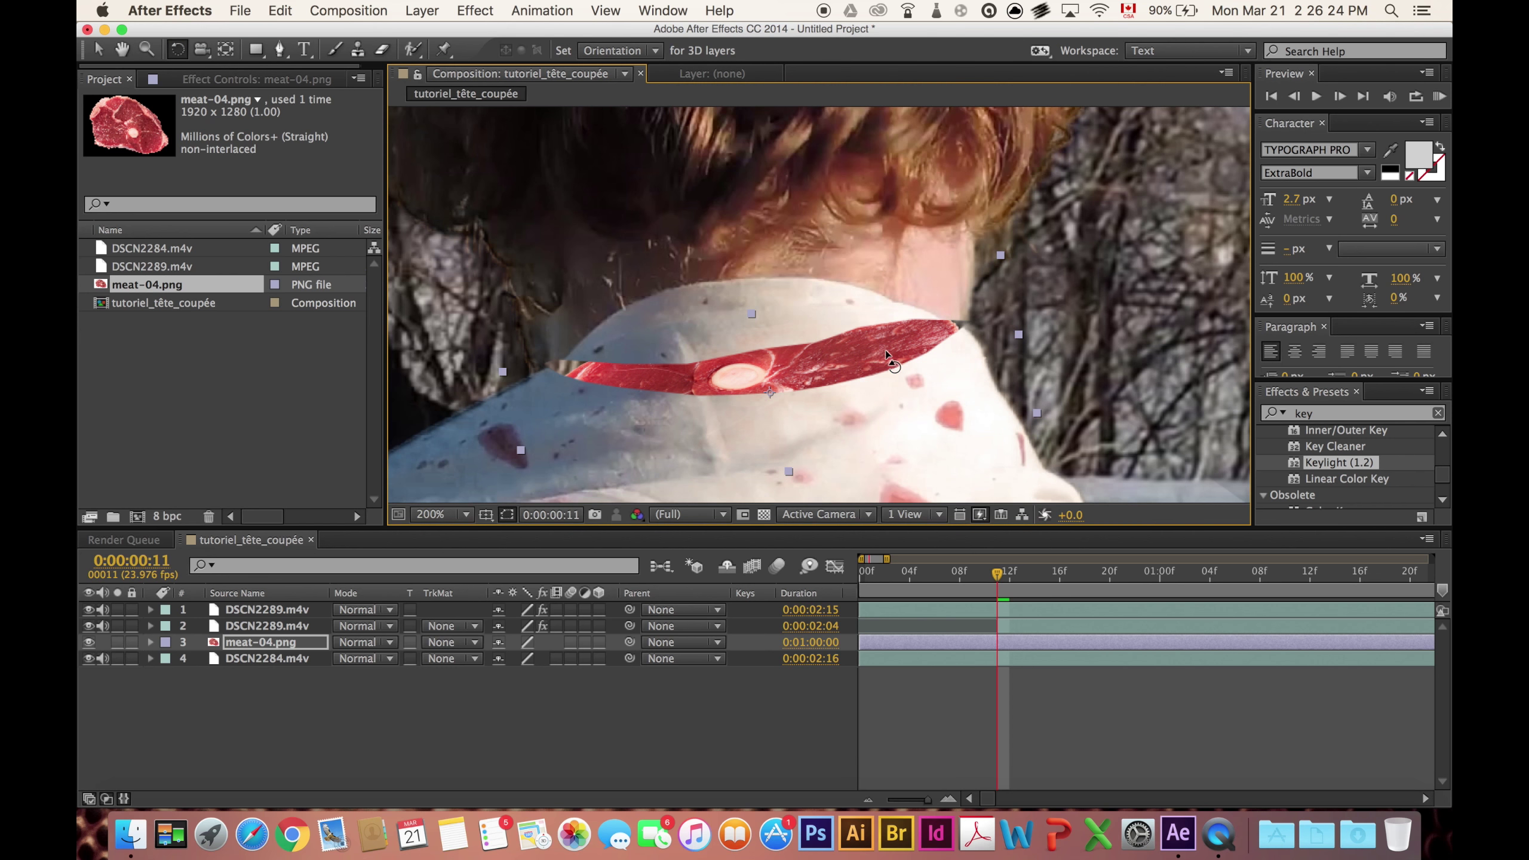
{"action": "left_click_drag", "start_coordinate": [886, 350], "coordinate": [889, 349]}
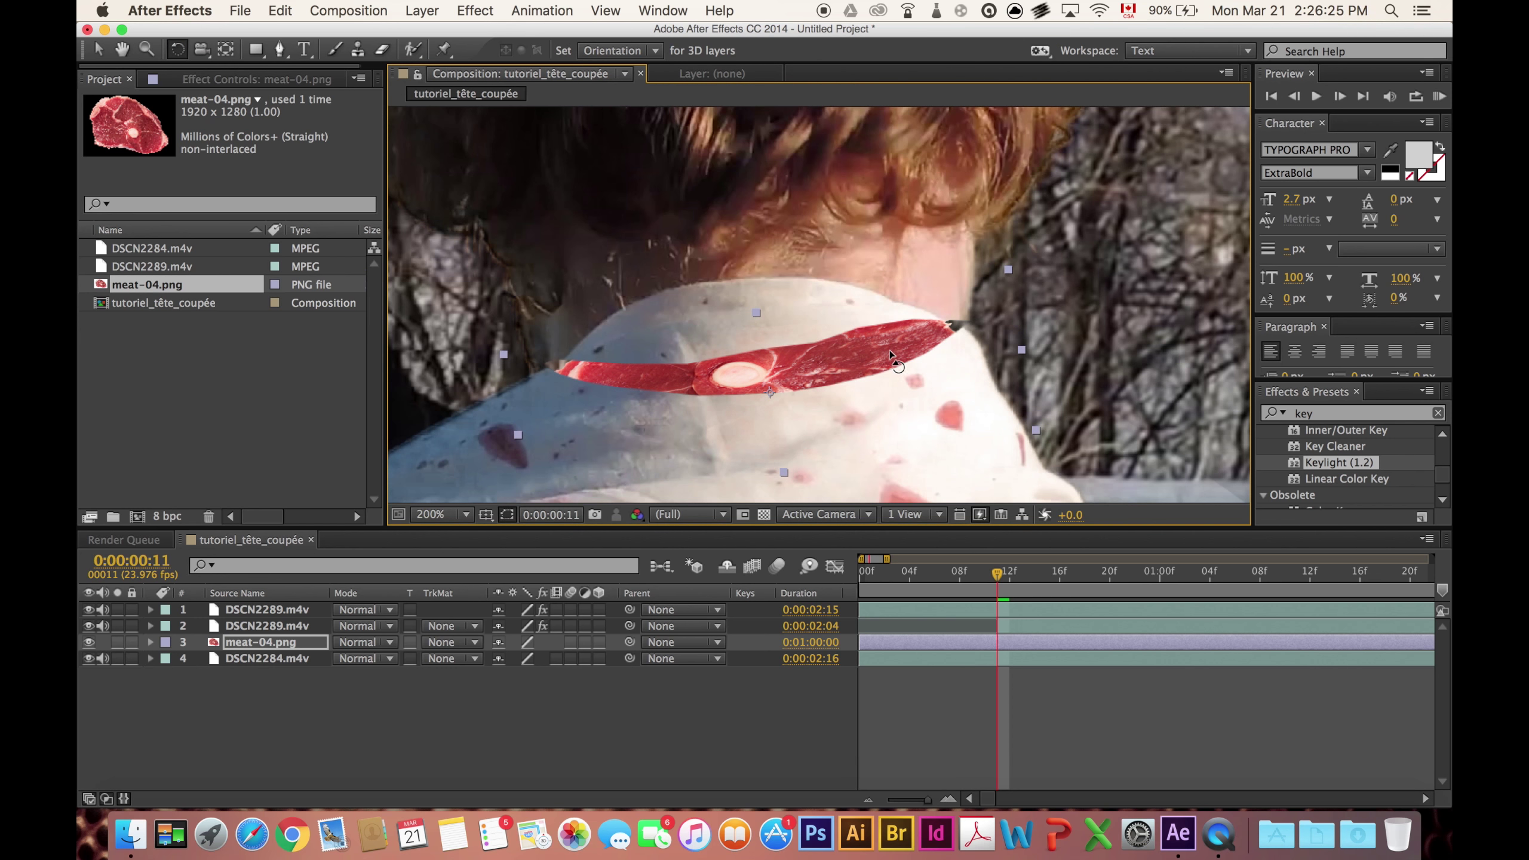
{"action": "left_click", "coordinate": [98, 49]}
{"action": "left_click_drag", "start_coordinate": [785, 472], "coordinate": [780, 448]}
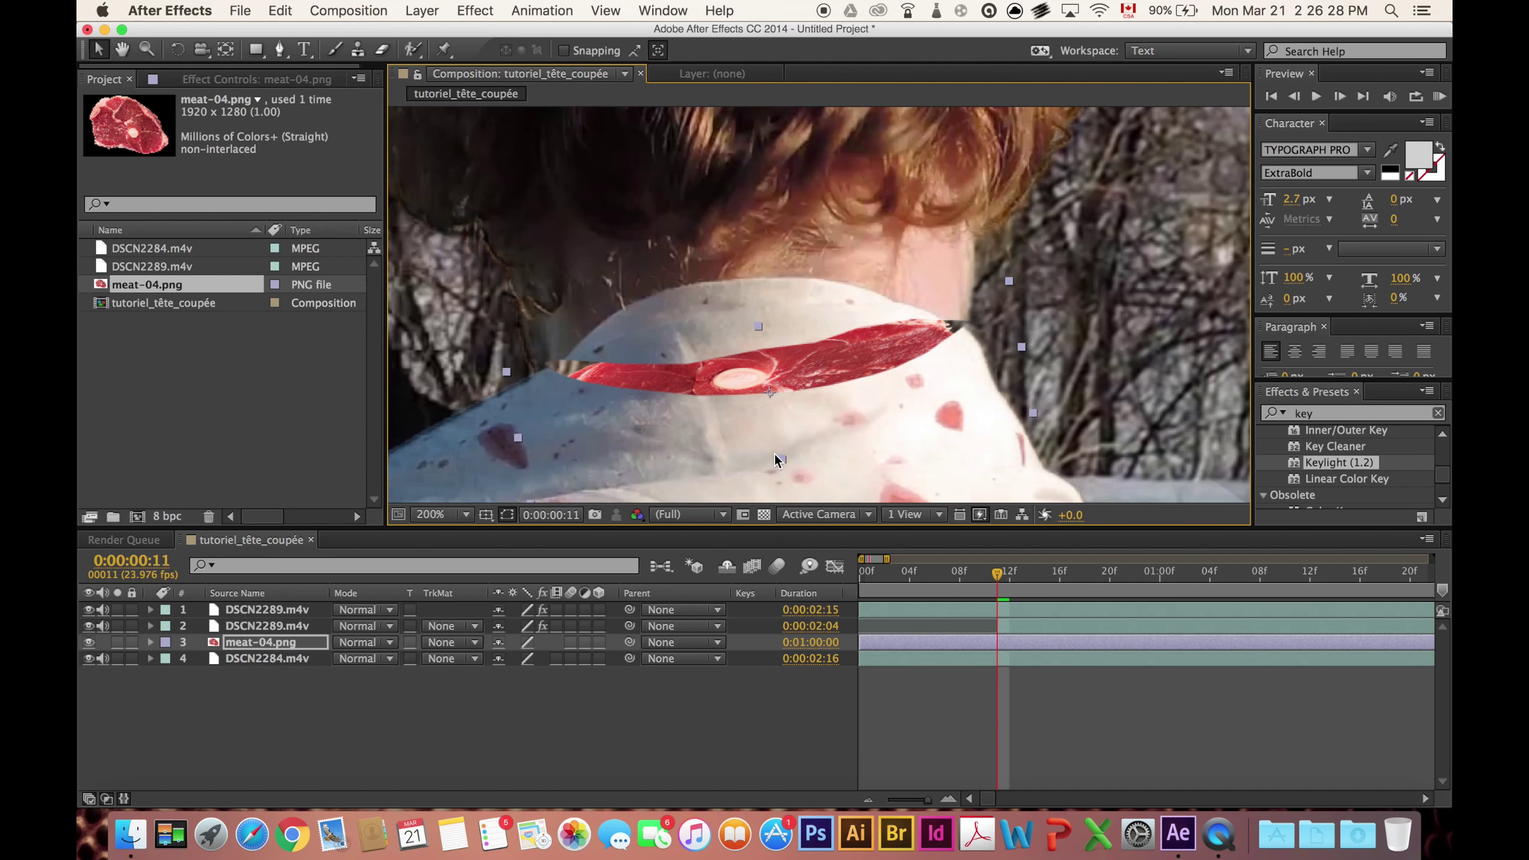
{"action": "left_click_drag", "start_coordinate": [800, 380], "coordinate": [799, 361]}
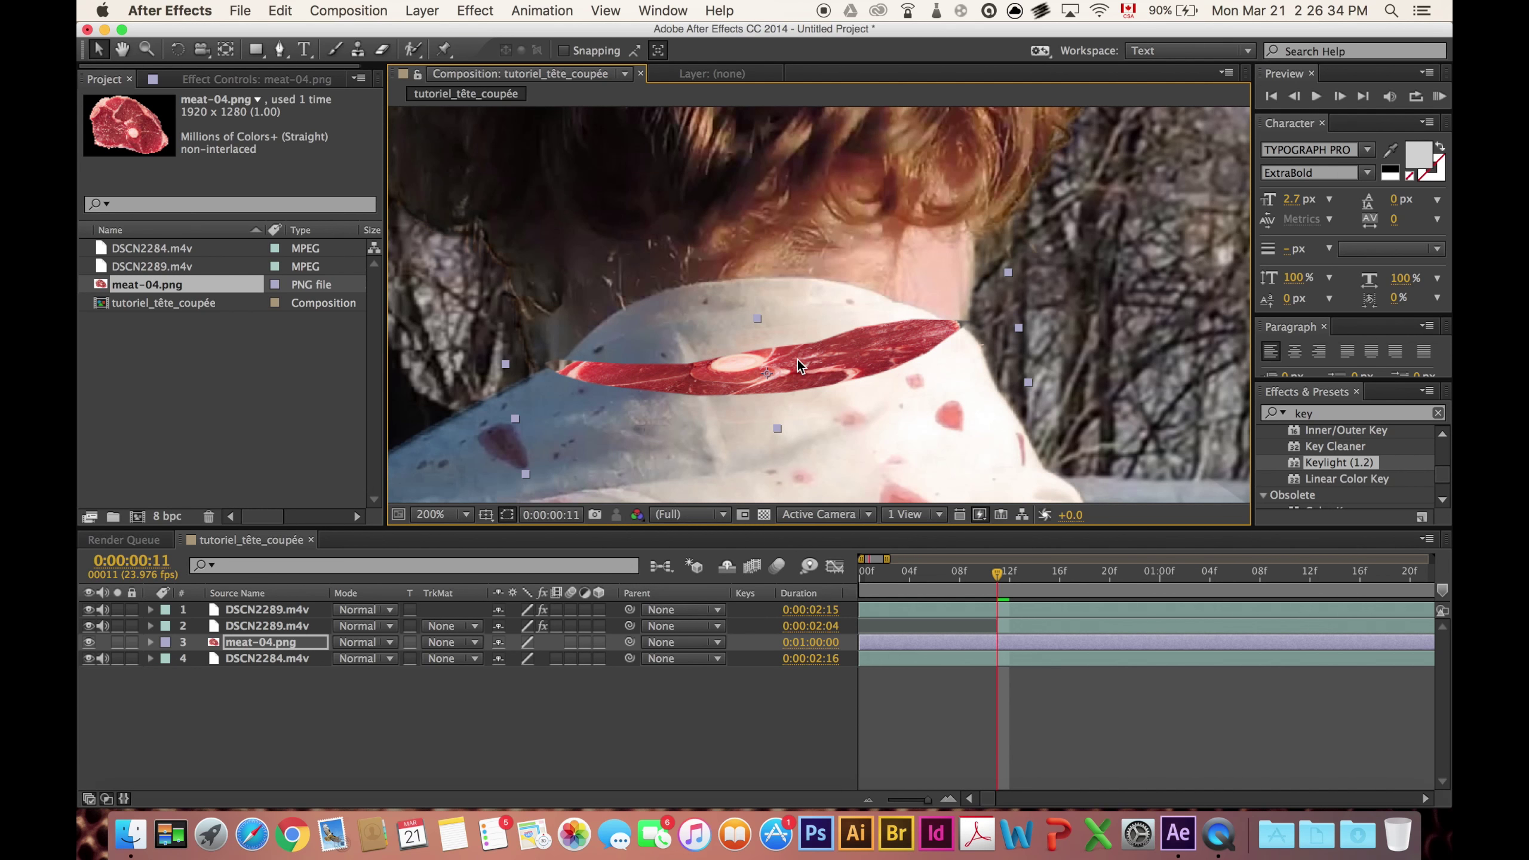
Enable Position and Rotation keyframes on the meat layer at frame 11.
{"action": "left_click", "coordinate": [151, 643]}
{"action": "left_click", "coordinate": [168, 658]}
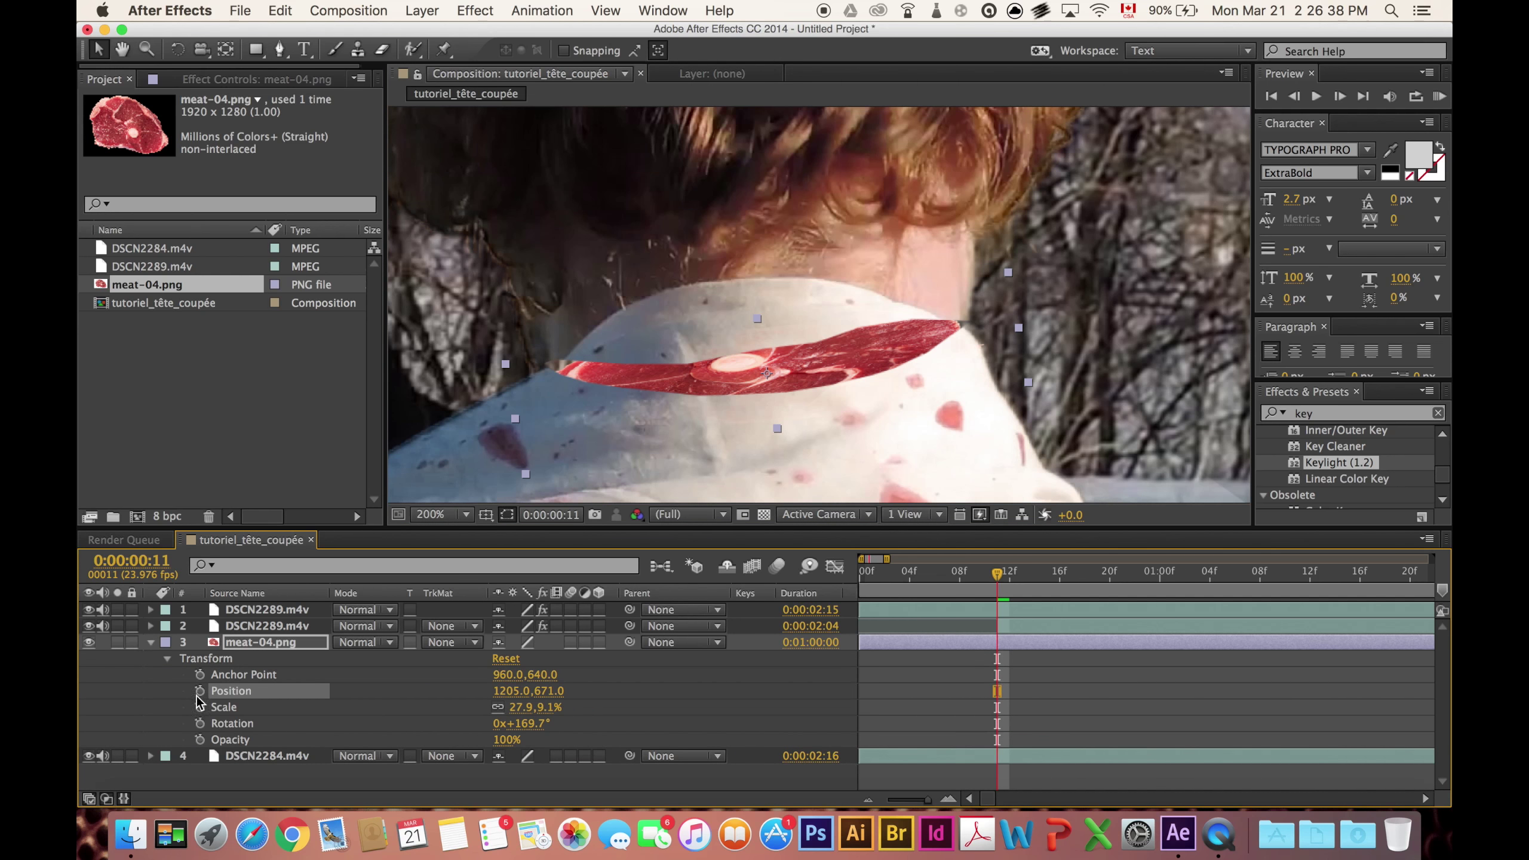
{"action": "left_click", "coordinate": [199, 691]}
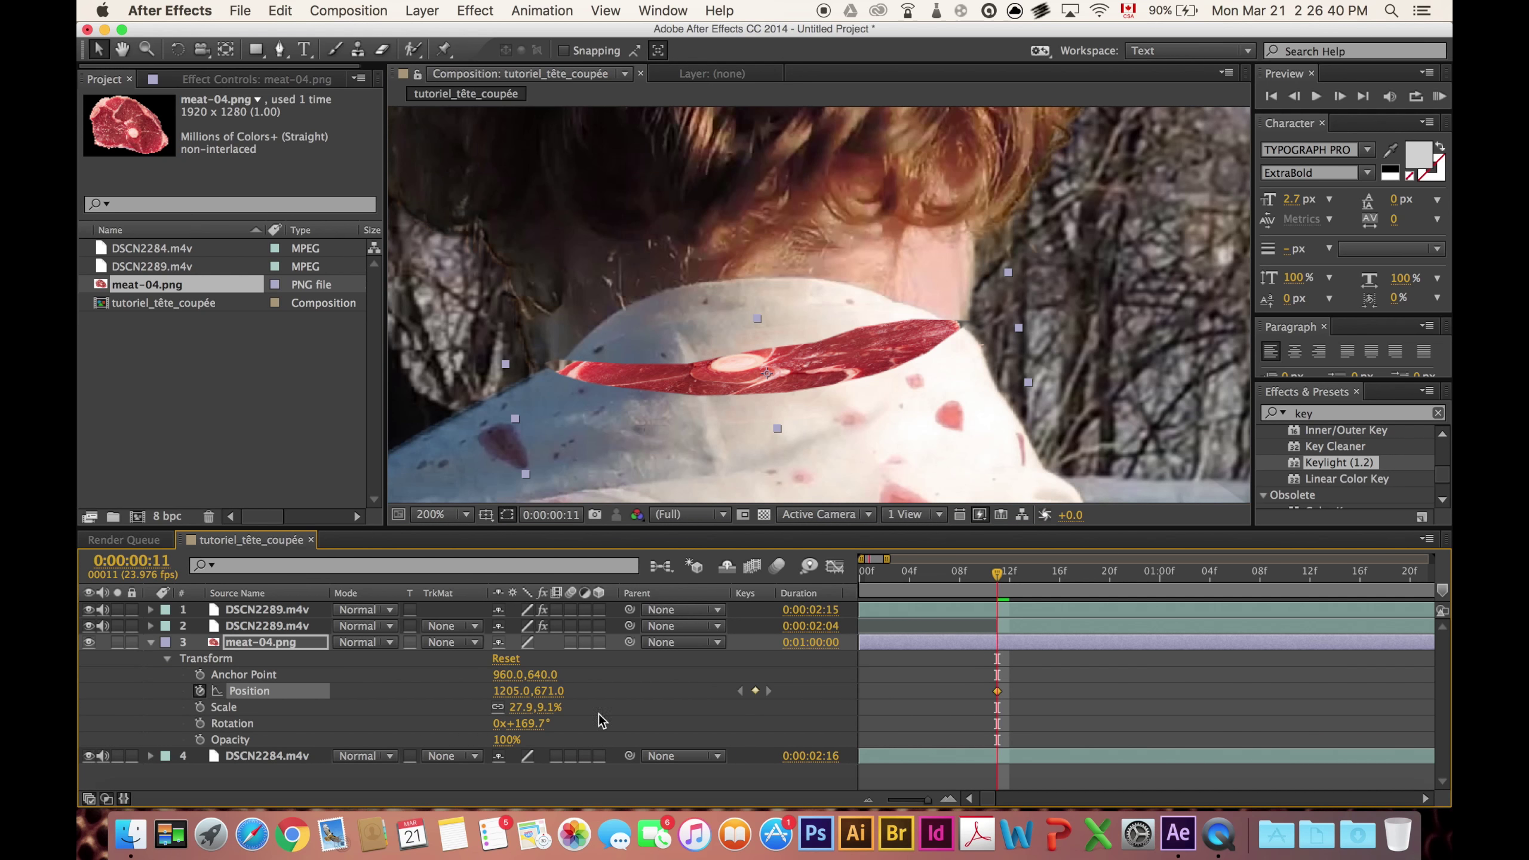
{"action": "left_click", "coordinate": [199, 723]}
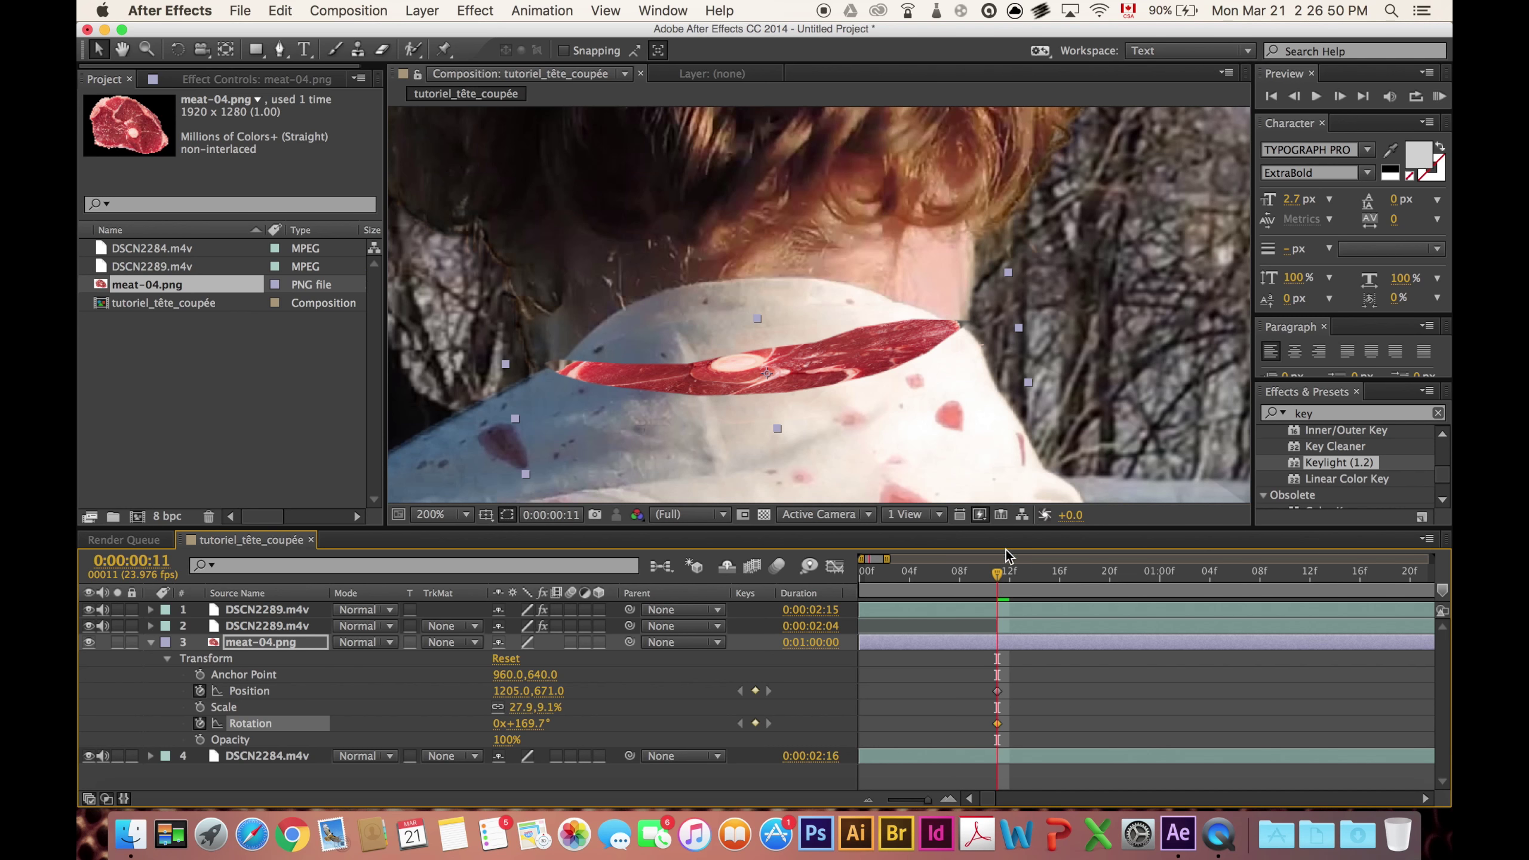
Reposition the meat slice to follow the neck on frames 12 and 13.
{"action": "left_click_drag", "start_coordinate": [1001, 580], "coordinate": [1008, 581]}
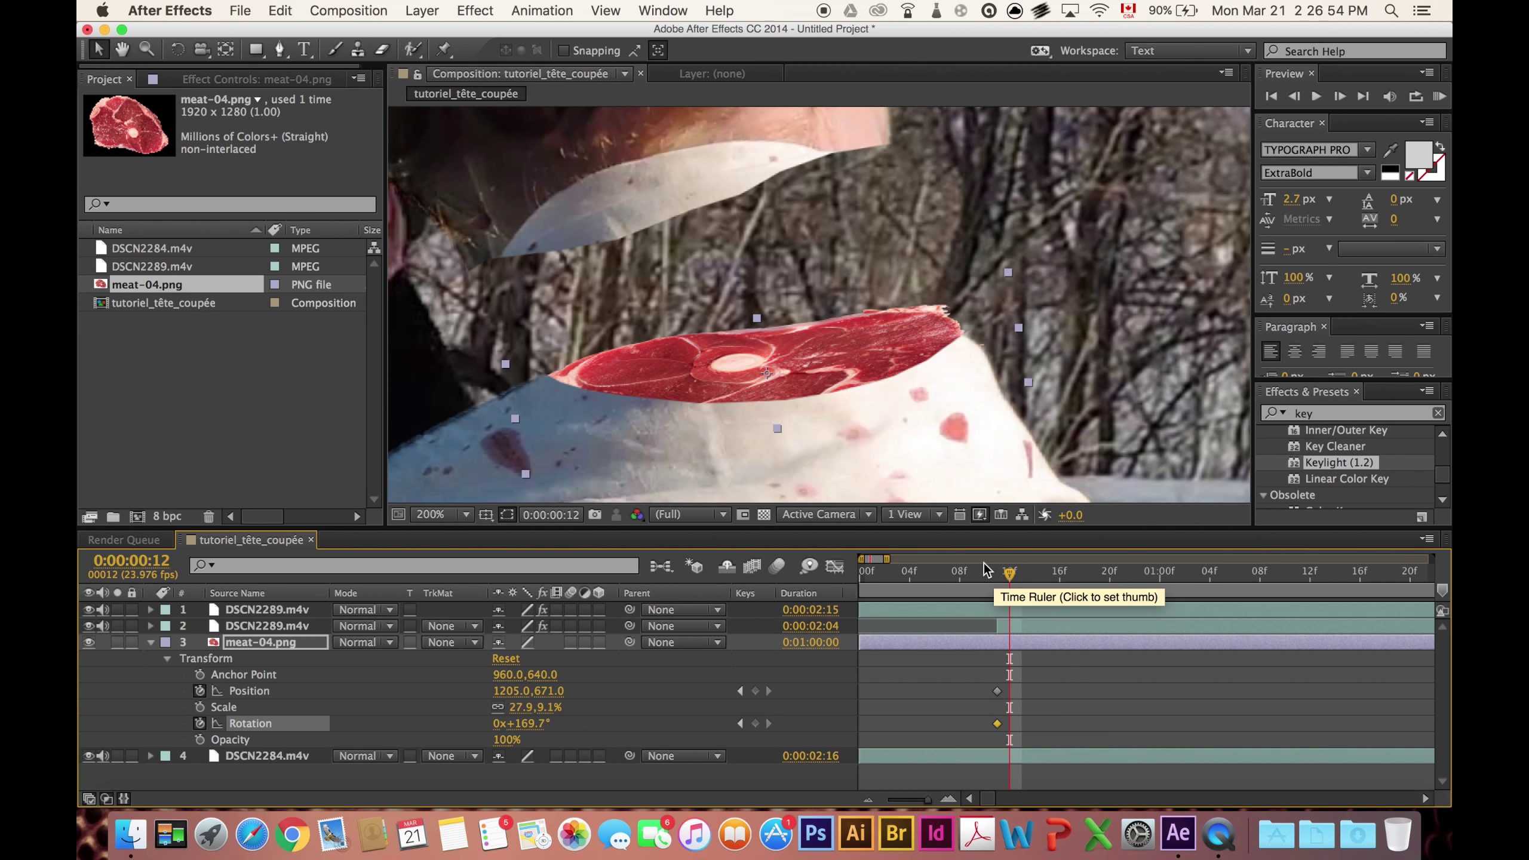
{"action": "left_click", "coordinate": [999, 575]}
{"action": "left_click", "coordinate": [1008, 576]}
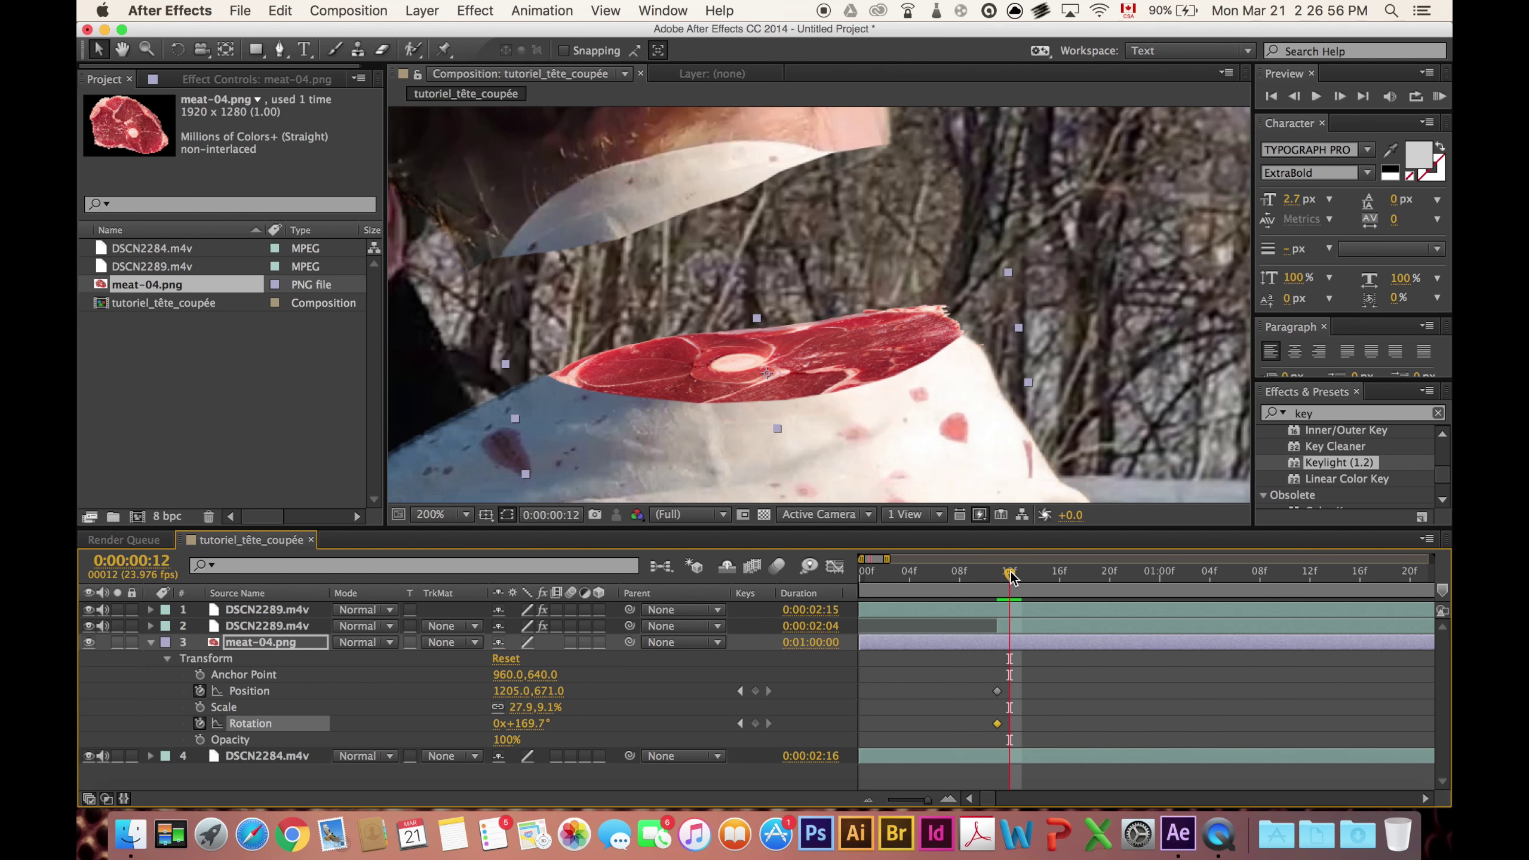
{"action": "left_click_drag", "start_coordinate": [824, 353], "coordinate": [827, 360]}
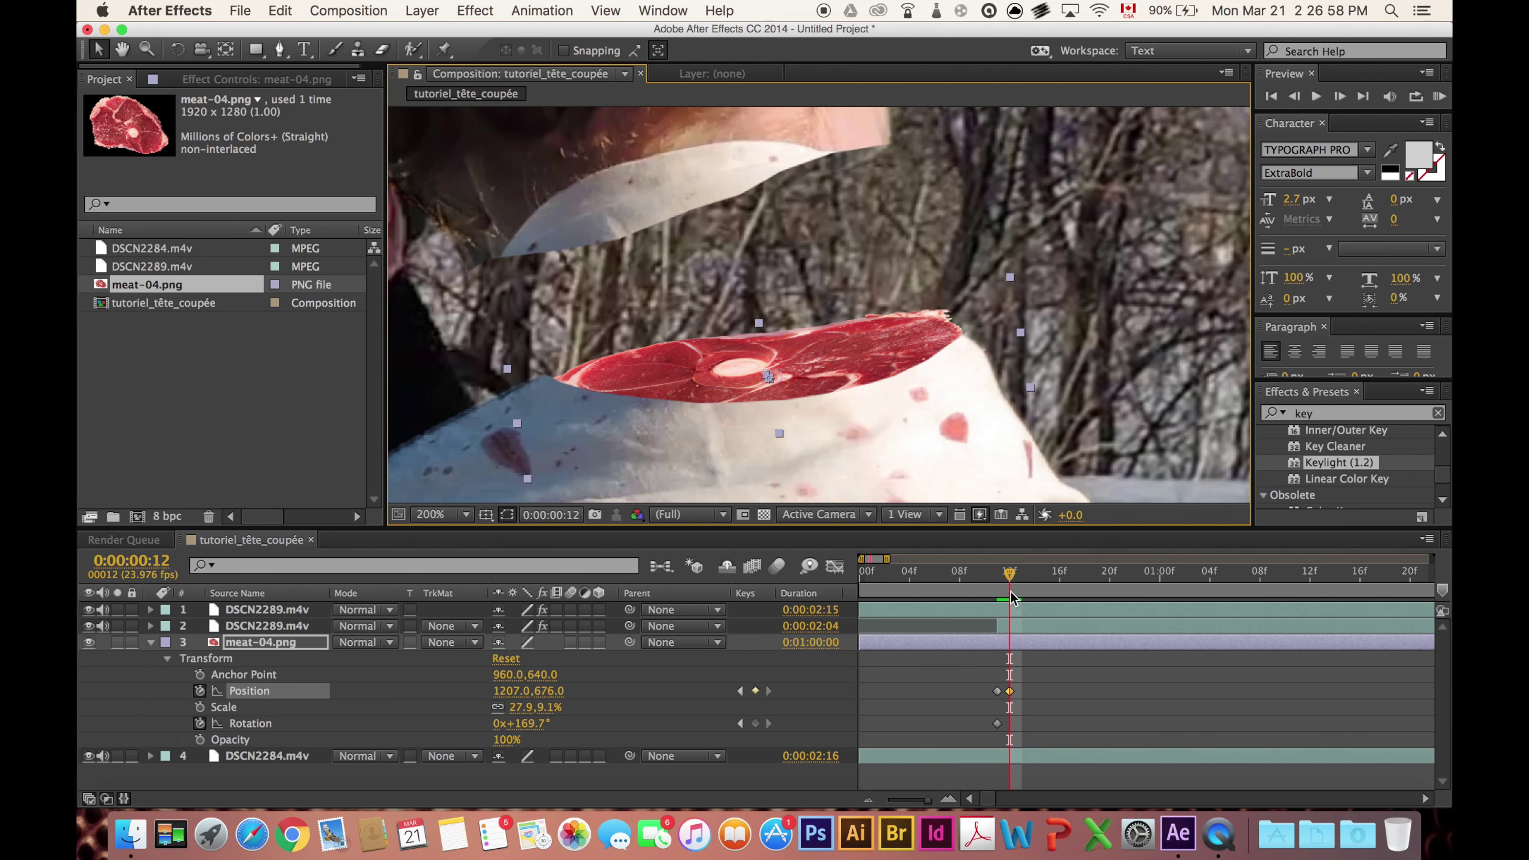
{"action": "left_click_drag", "start_coordinate": [1010, 577], "coordinate": [1021, 573]}
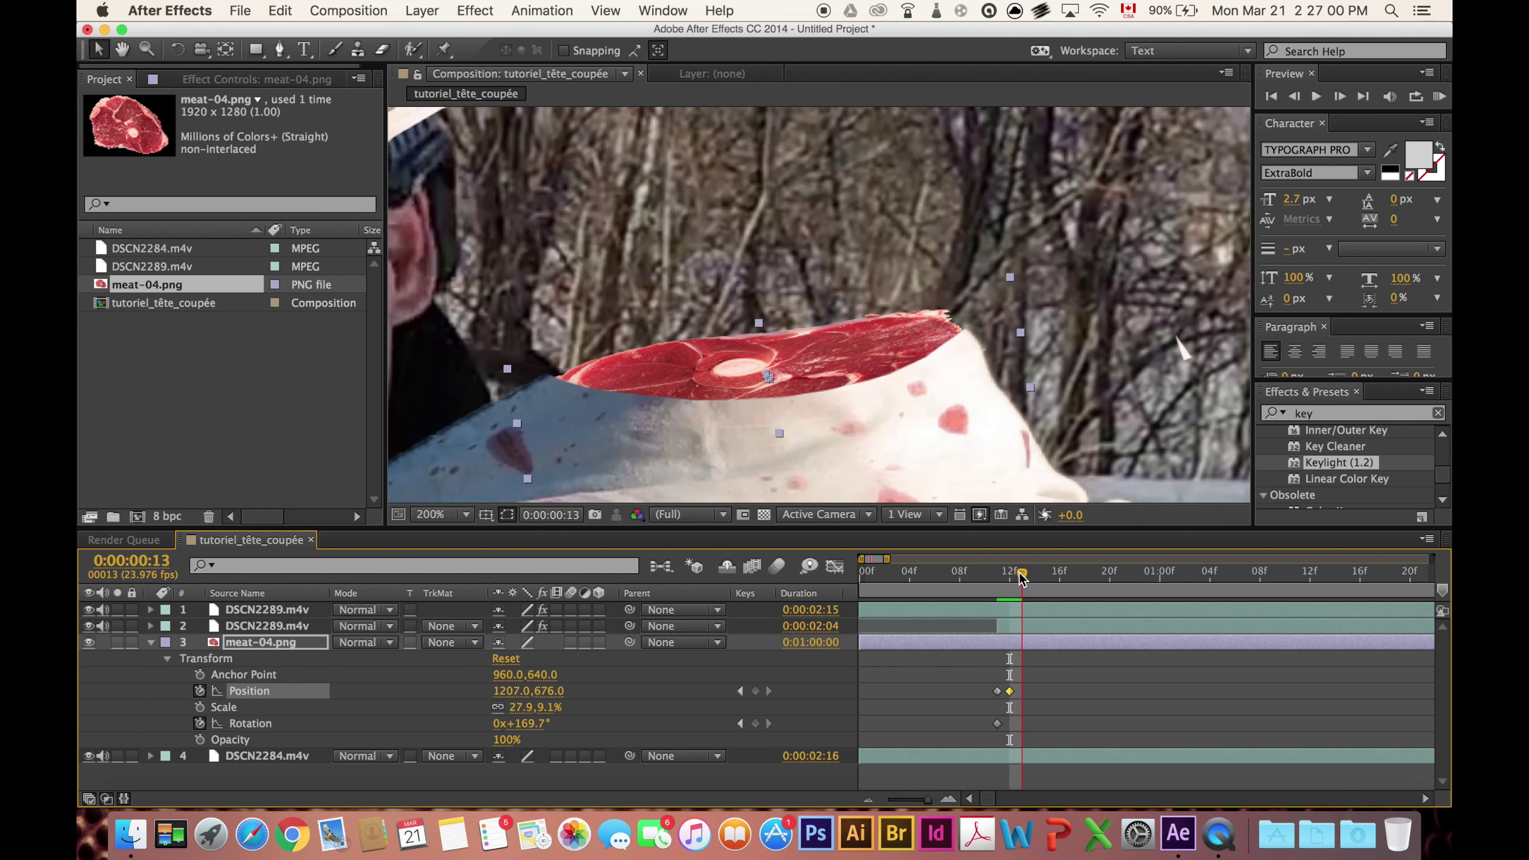
{"action": "left_click_drag", "start_coordinate": [876, 357], "coordinate": [873, 361]}
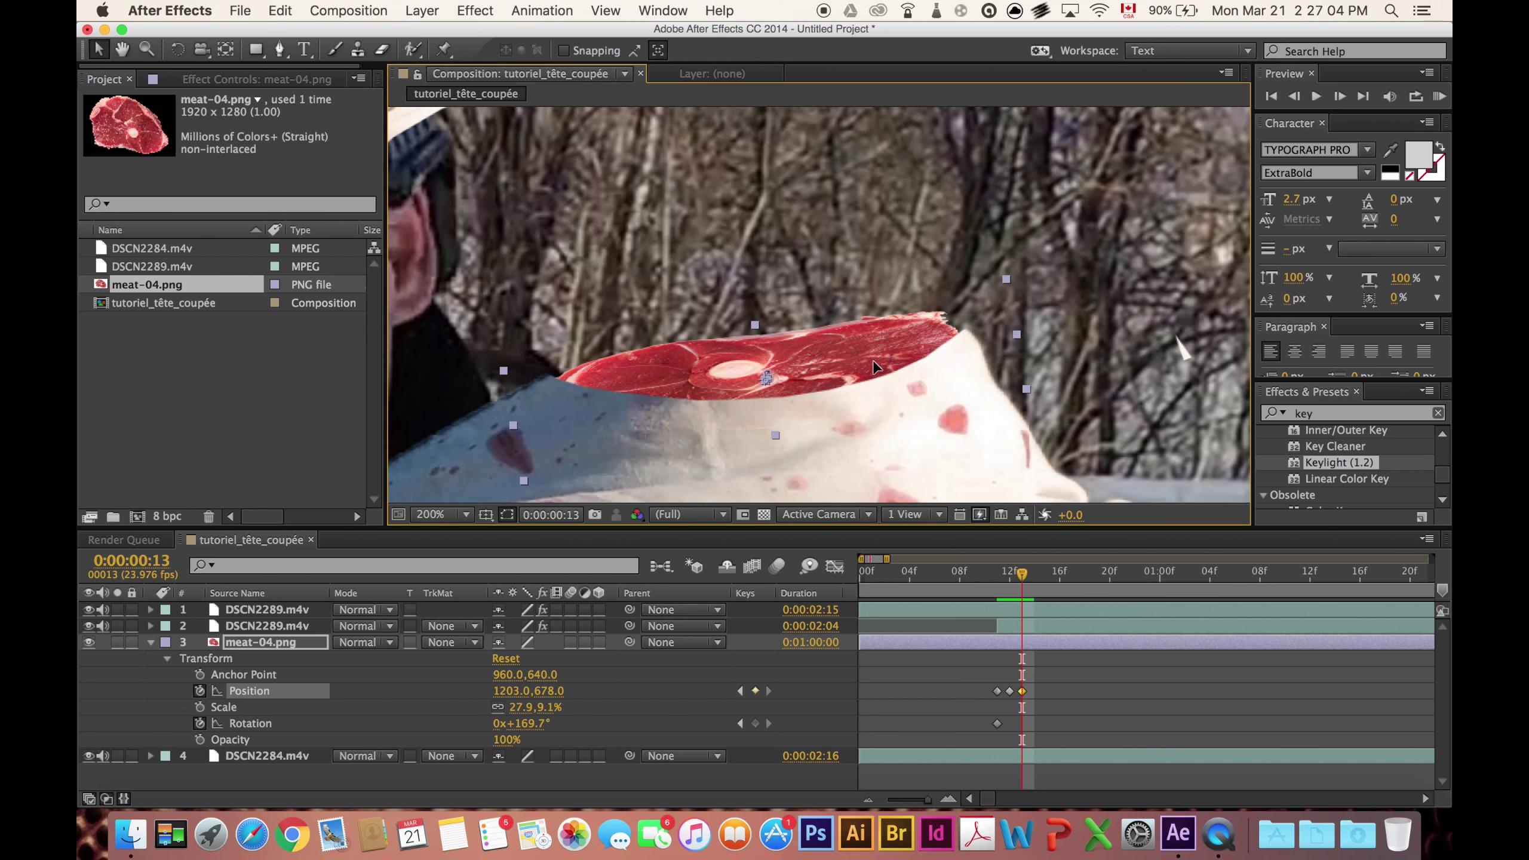
{"action": "left_click", "coordinate": [1013, 575]}
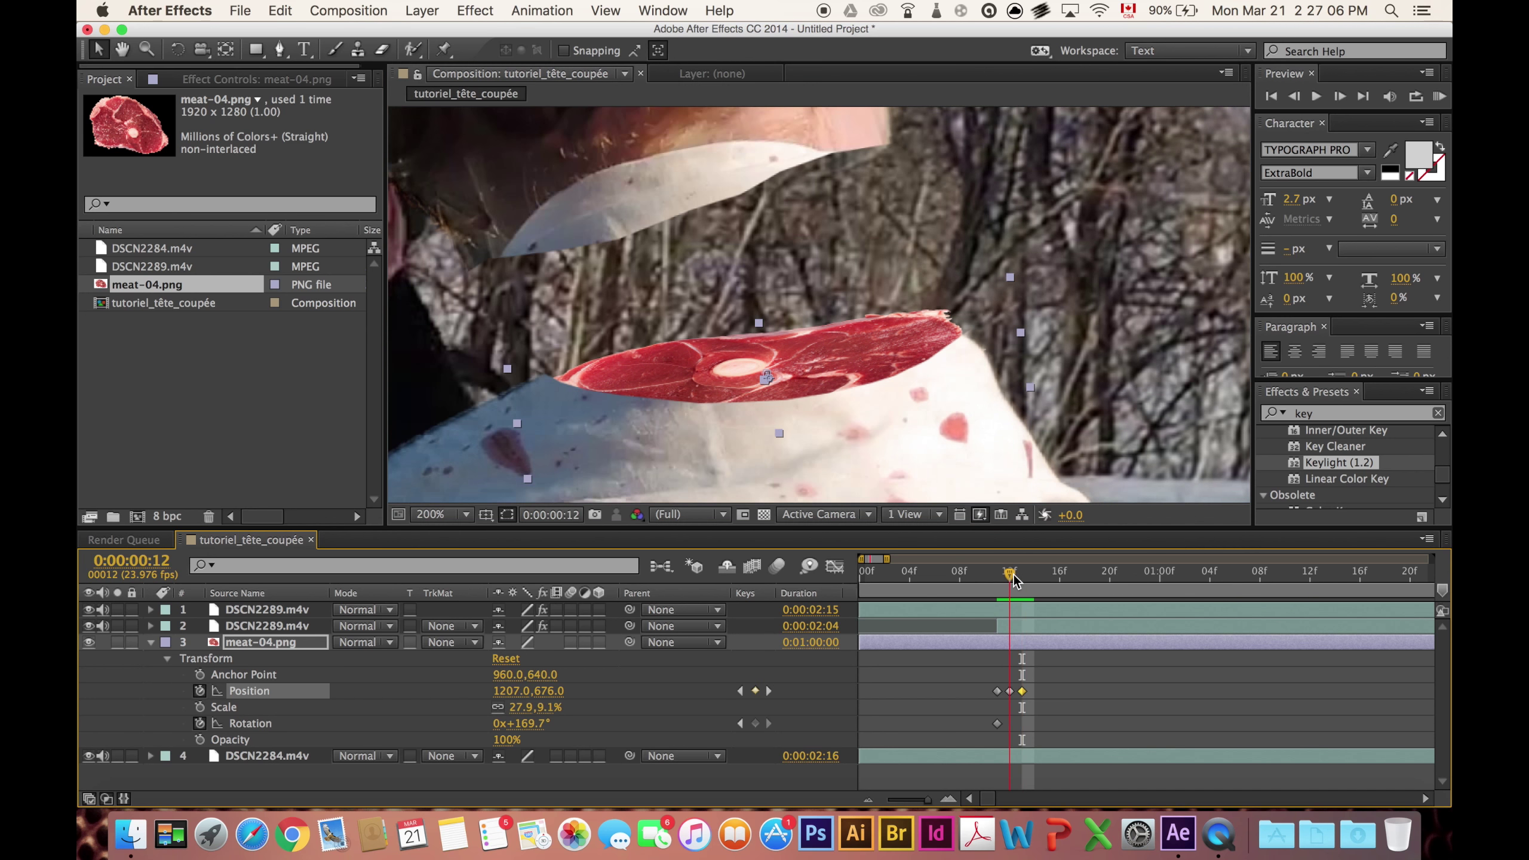
{"action": "left_click_drag", "start_coordinate": [1013, 577], "coordinate": [1016, 577]}
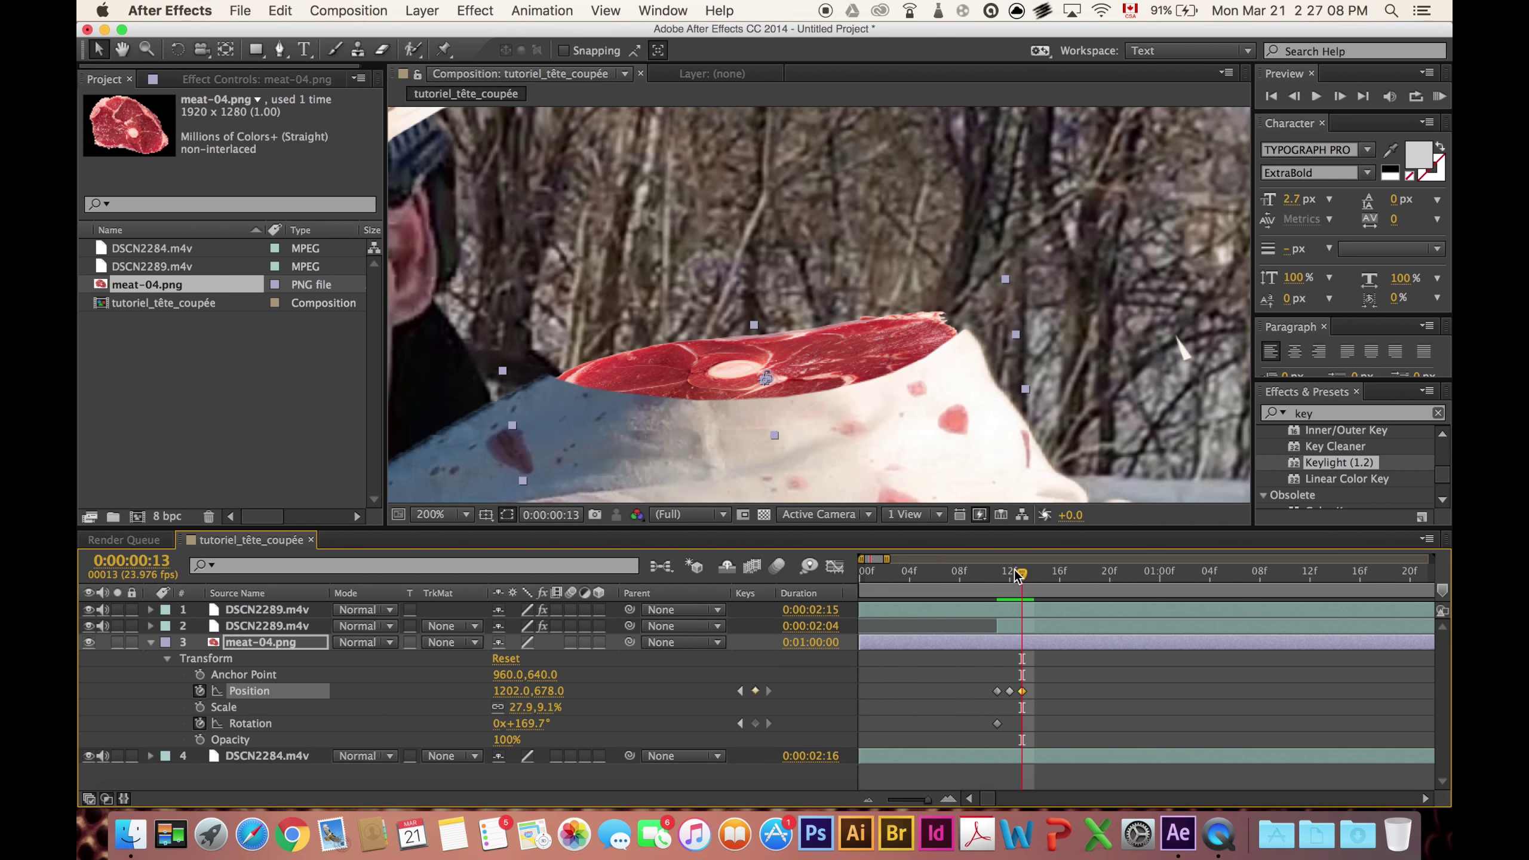
{"action": "left_click", "coordinate": [876, 352]}
Nudge the meat left, then move it down-left and widen it over the neck on frame 22.
{"action": "key", "text": "Left"}
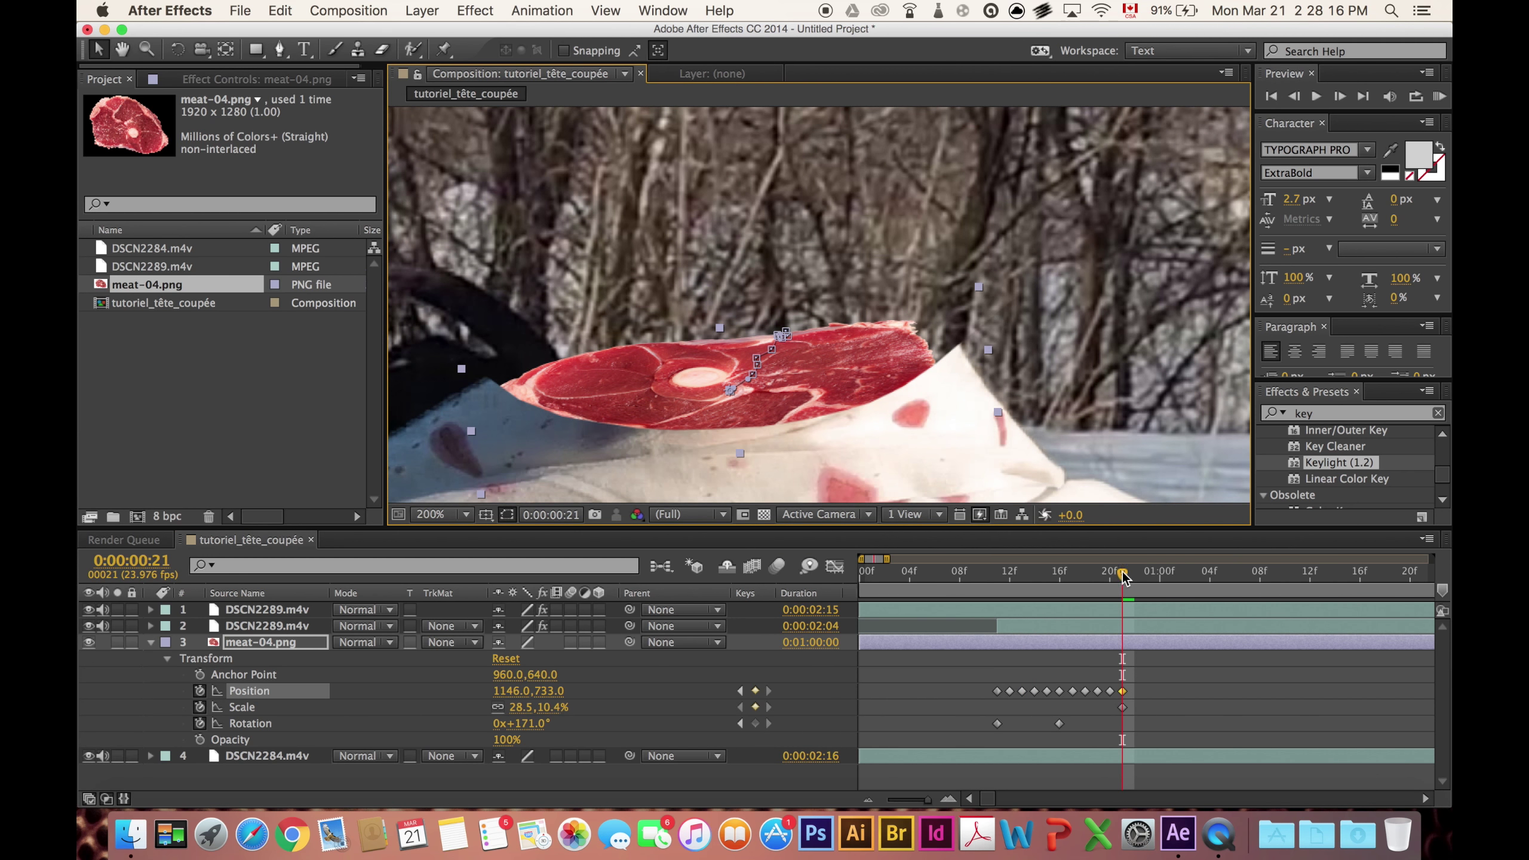
{"action": "left_click_drag", "start_coordinate": [1123, 575], "coordinate": [1133, 572]}
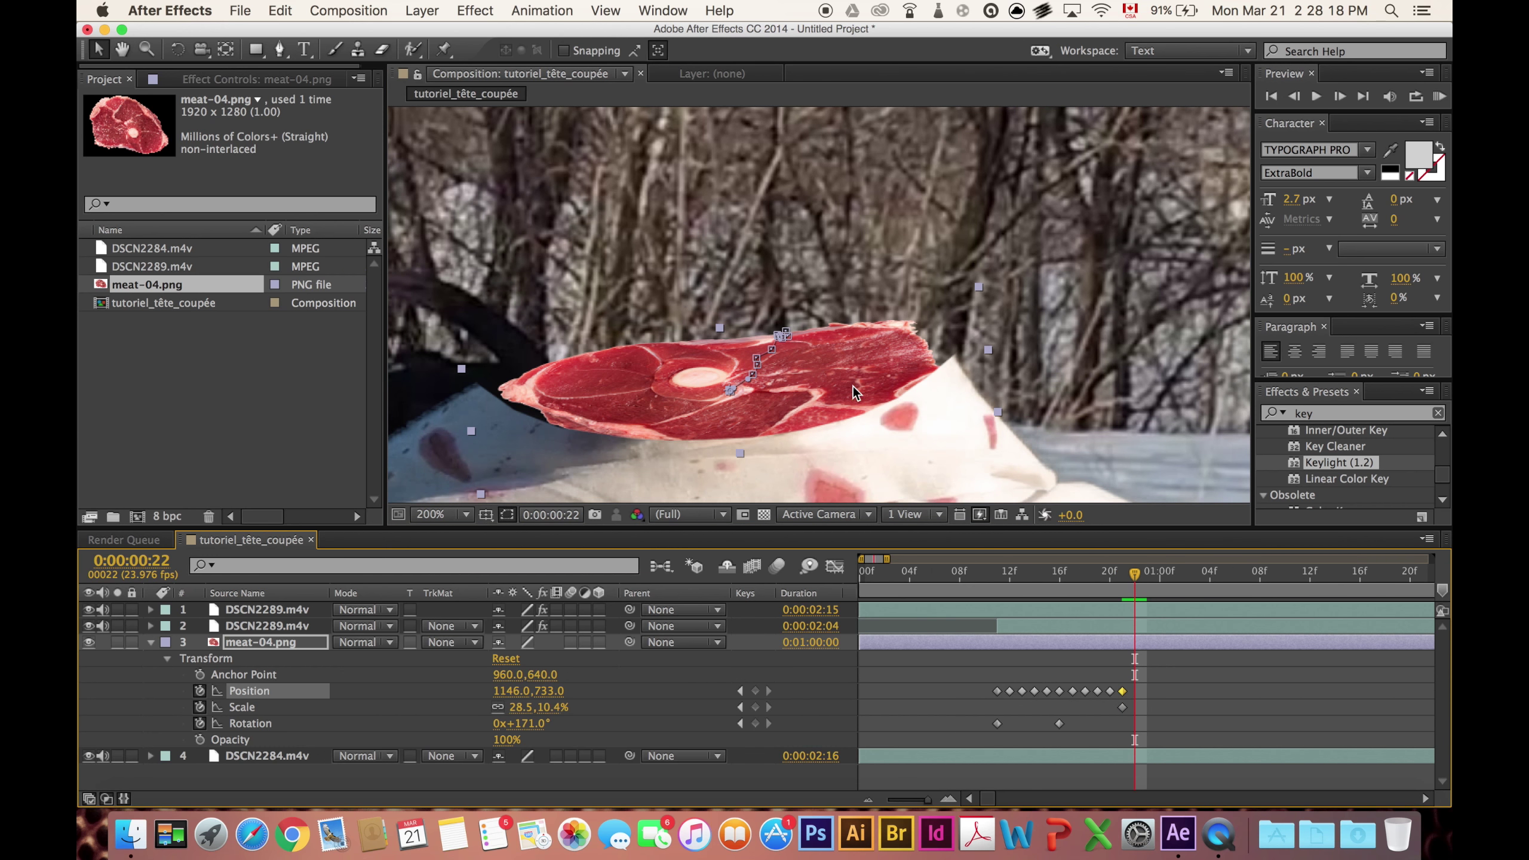
{"action": "left_click_drag", "start_coordinate": [853, 386], "coordinate": [831, 398]}
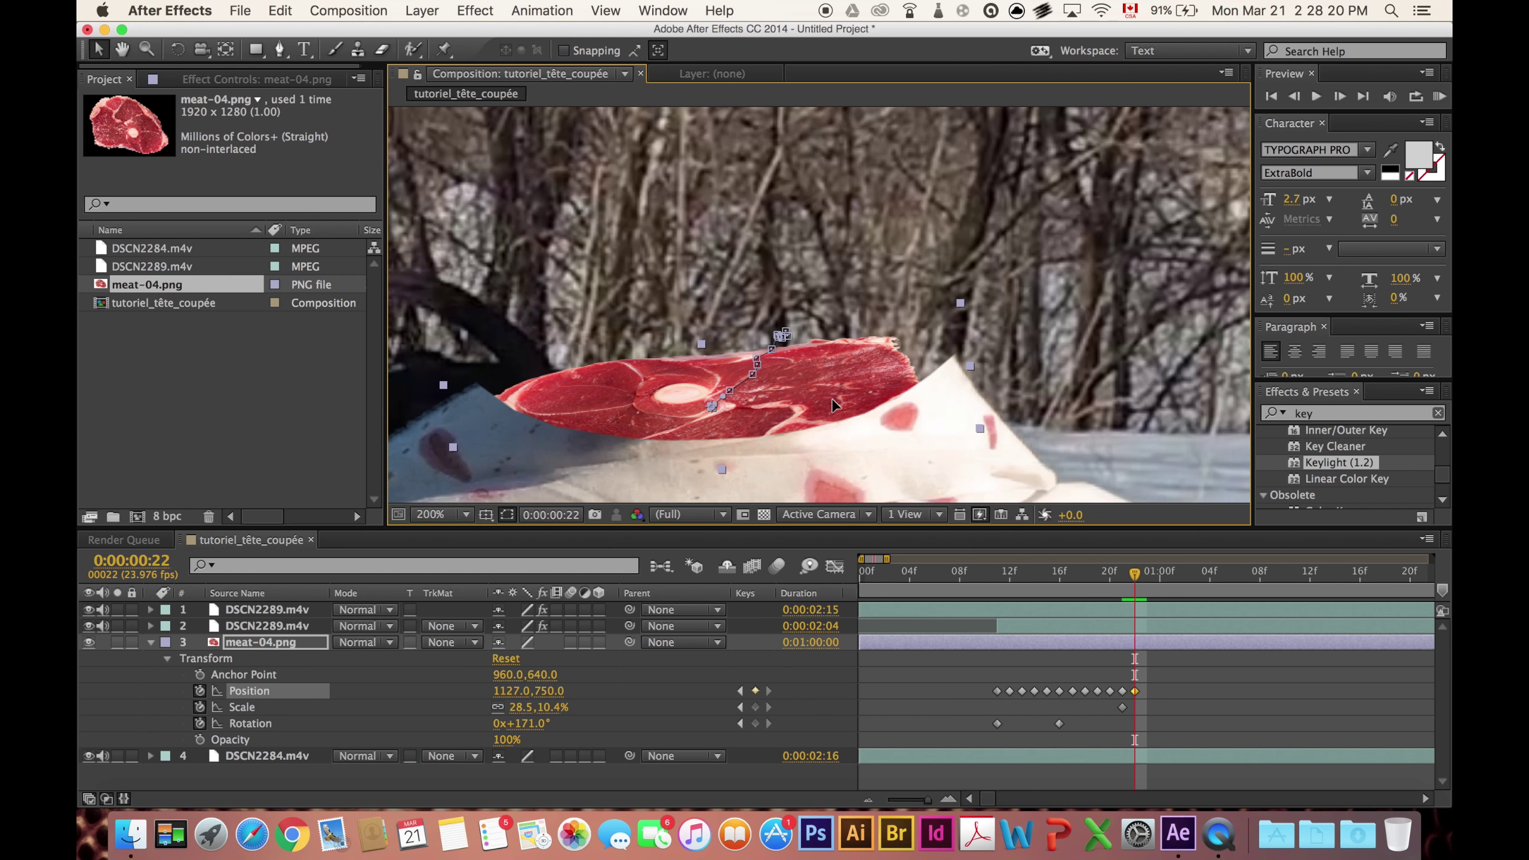
{"action": "key", "text": "Up"}
{"action": "left_click_drag", "start_coordinate": [970, 366], "coordinate": [904, 375]}
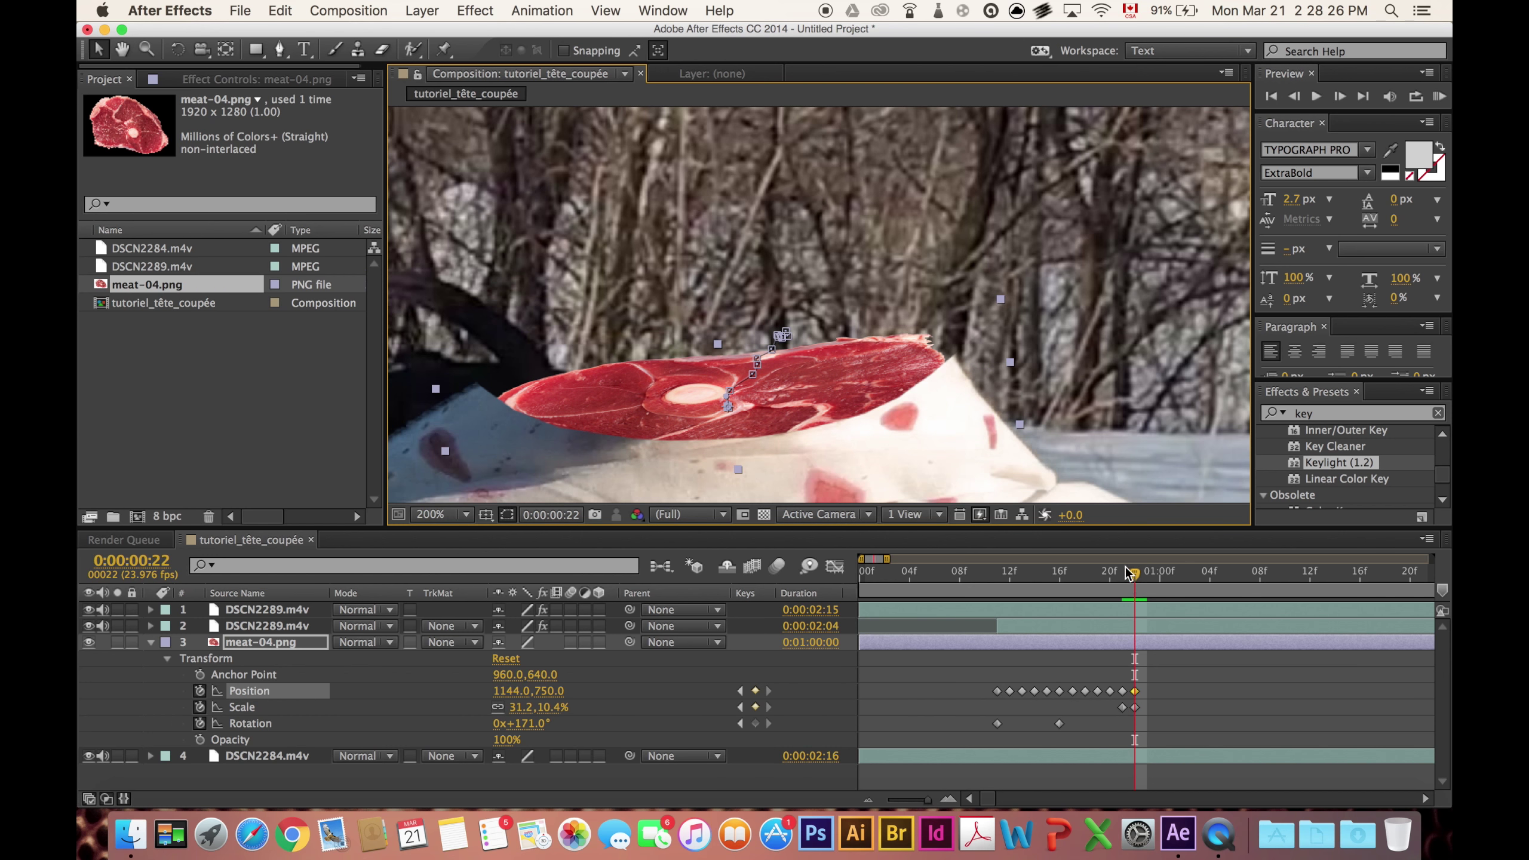
{"action": "key", "text": "space"}
{"action": "key", "text": "space"}
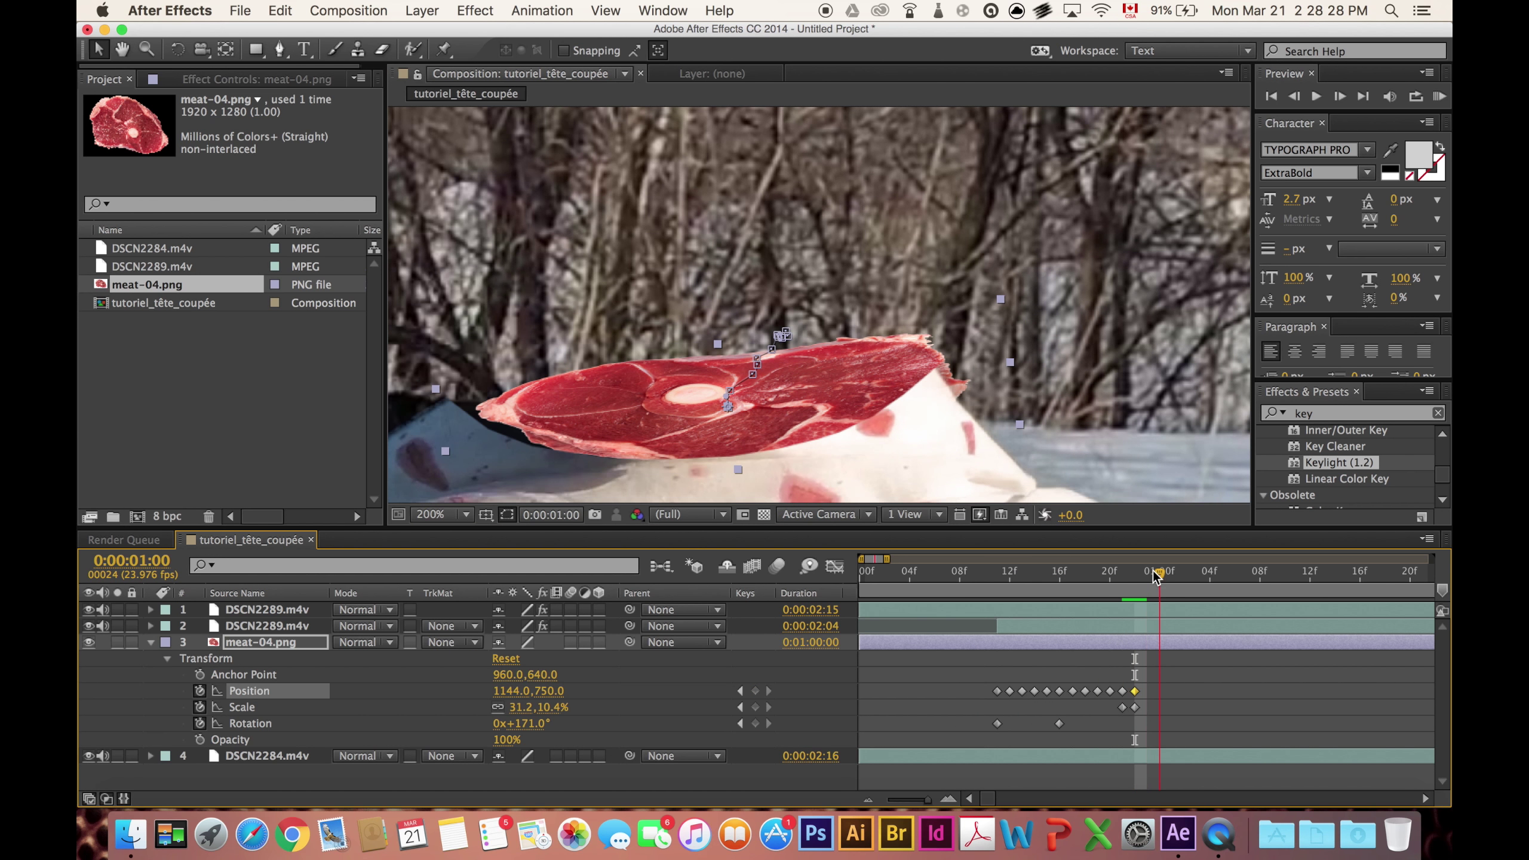
Reposition the meat slice onto the neck at 0:00:01:00 with small right and down nudges.
{"action": "key", "text": "Page_Down"}
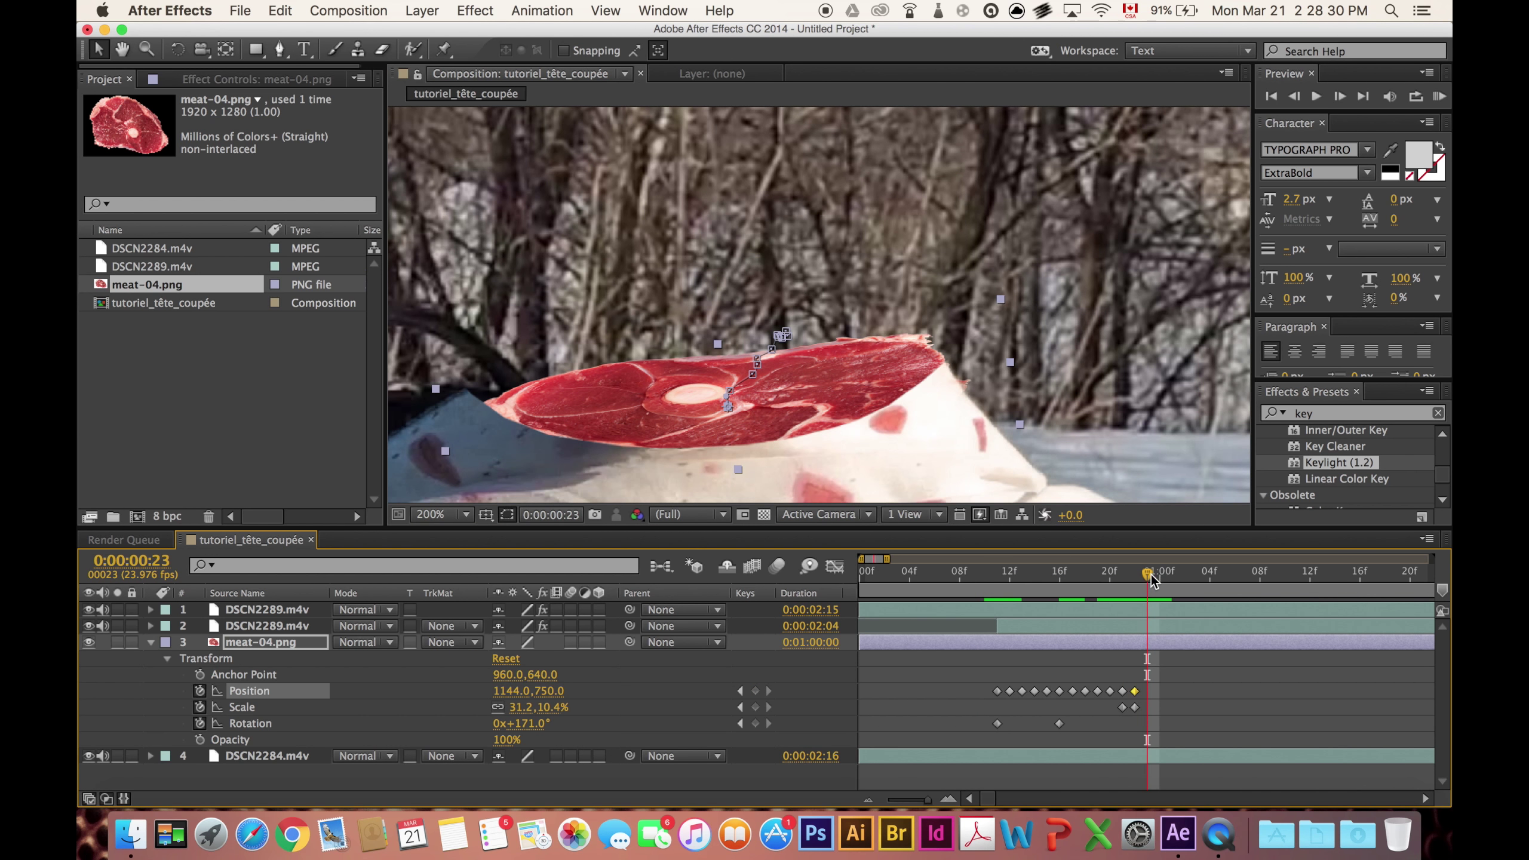
{"action": "left_click", "coordinate": [1159, 575]}
{"action": "left_click_drag", "start_coordinate": [838, 381], "coordinate": [805, 392]}
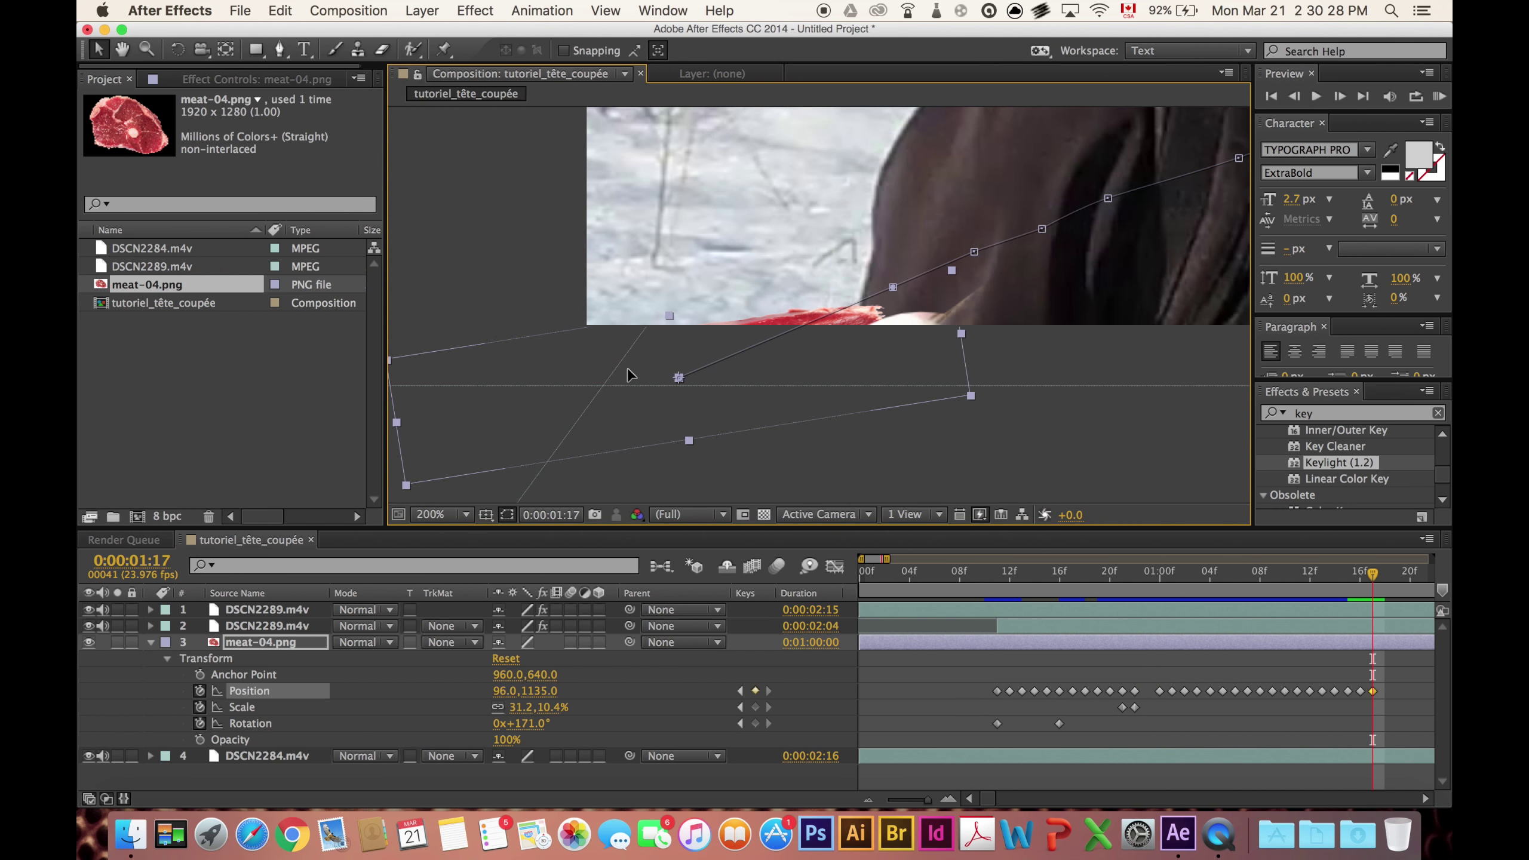
{"action": "key", "text": "Right"}
{"action": "key", "text": "Down"}
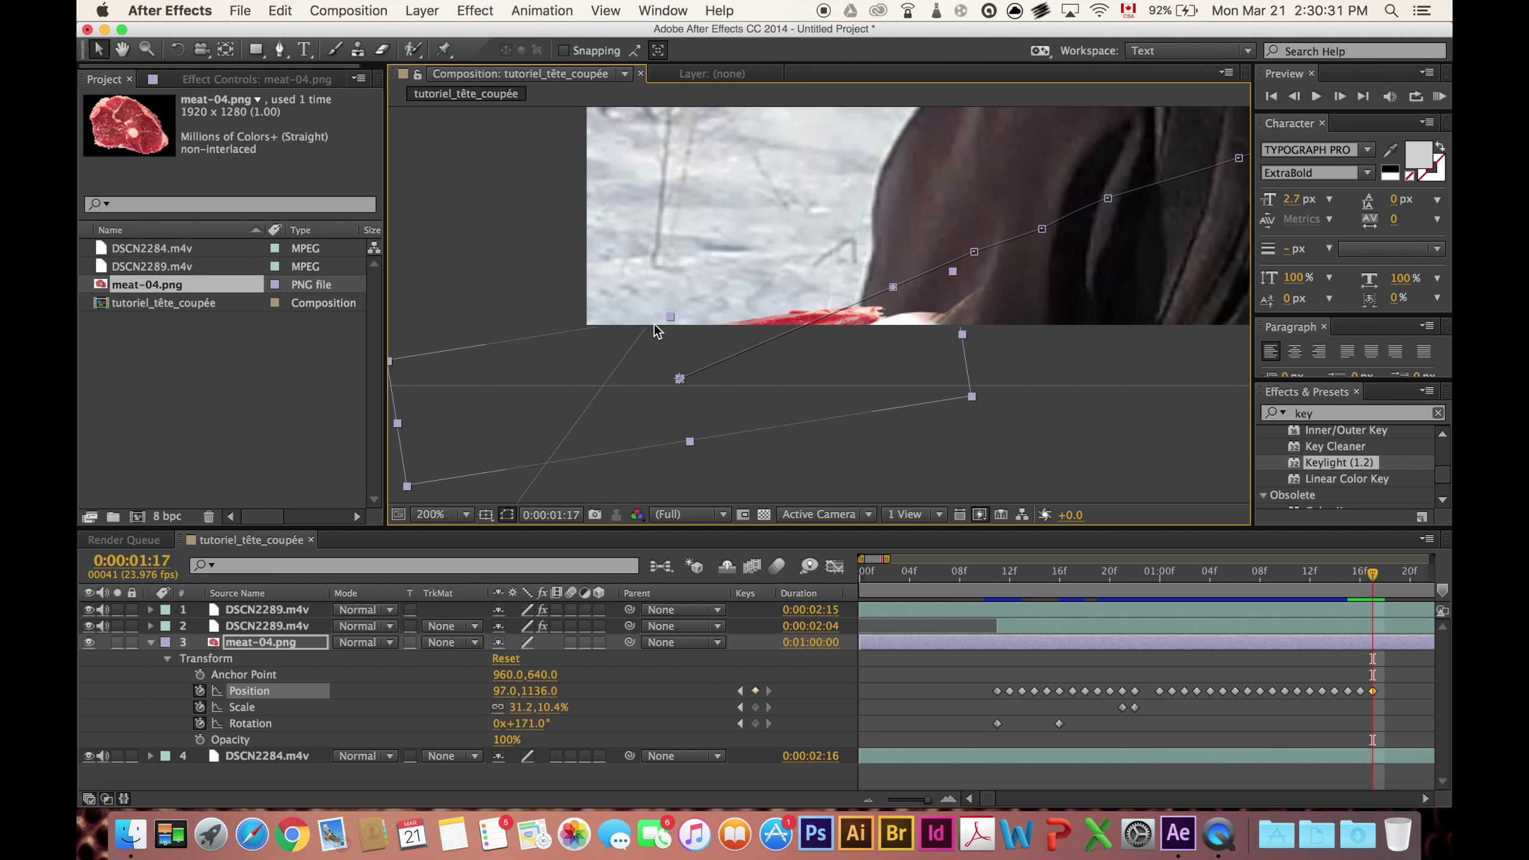
At 0:00:01:18, drag the meat slice out past the lower left to -127,1192.
{"action": "scroll", "coordinate": [726, 313], "scroll_direction": "down", "scroll_amount": 2}
{"action": "scroll", "coordinate": [753, 304], "scroll_direction": "down", "scroll_amount": 2}
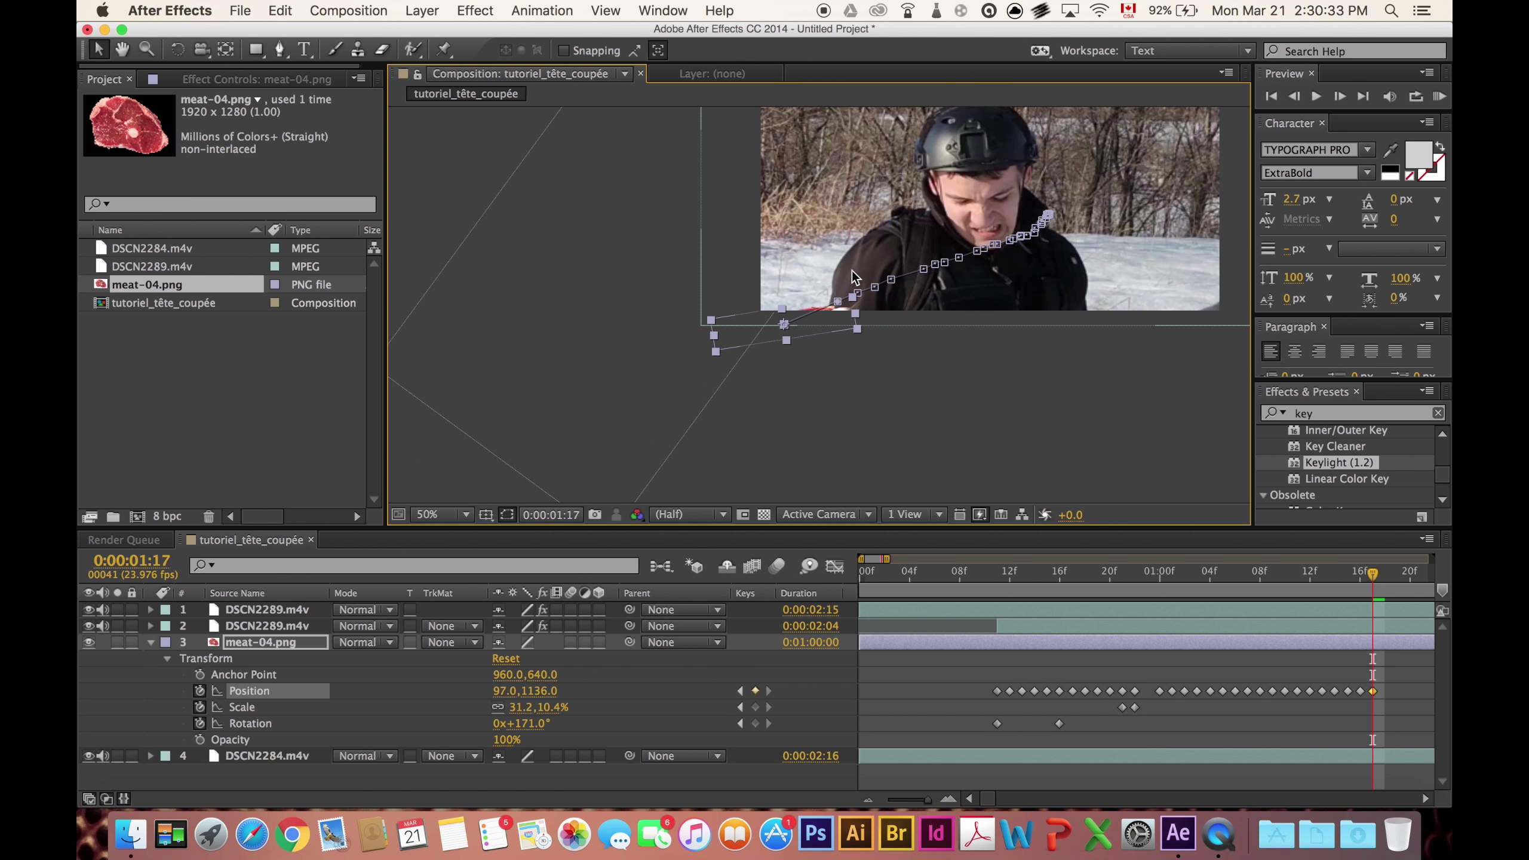
{"action": "scroll", "coordinate": [771, 295], "scroll_direction": "right", "scroll_amount": 5}
{"action": "scroll", "coordinate": [770, 295], "scroll_direction": "up", "scroll_amount": 2}
{"action": "left_click", "coordinate": [1385, 572]}
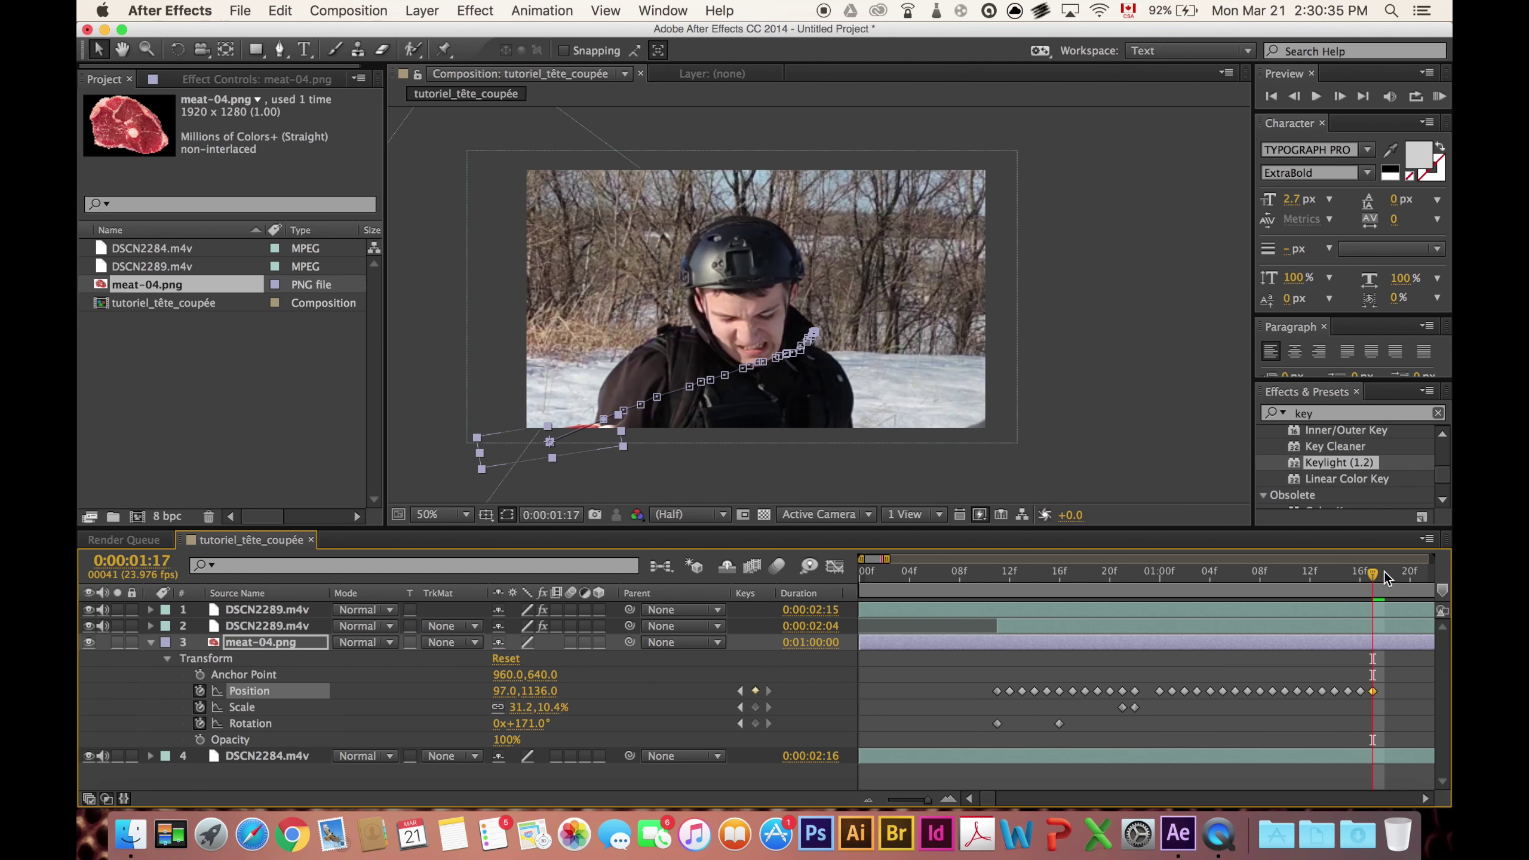
{"action": "left_click_drag", "start_coordinate": [508, 448], "coordinate": [451, 458]}
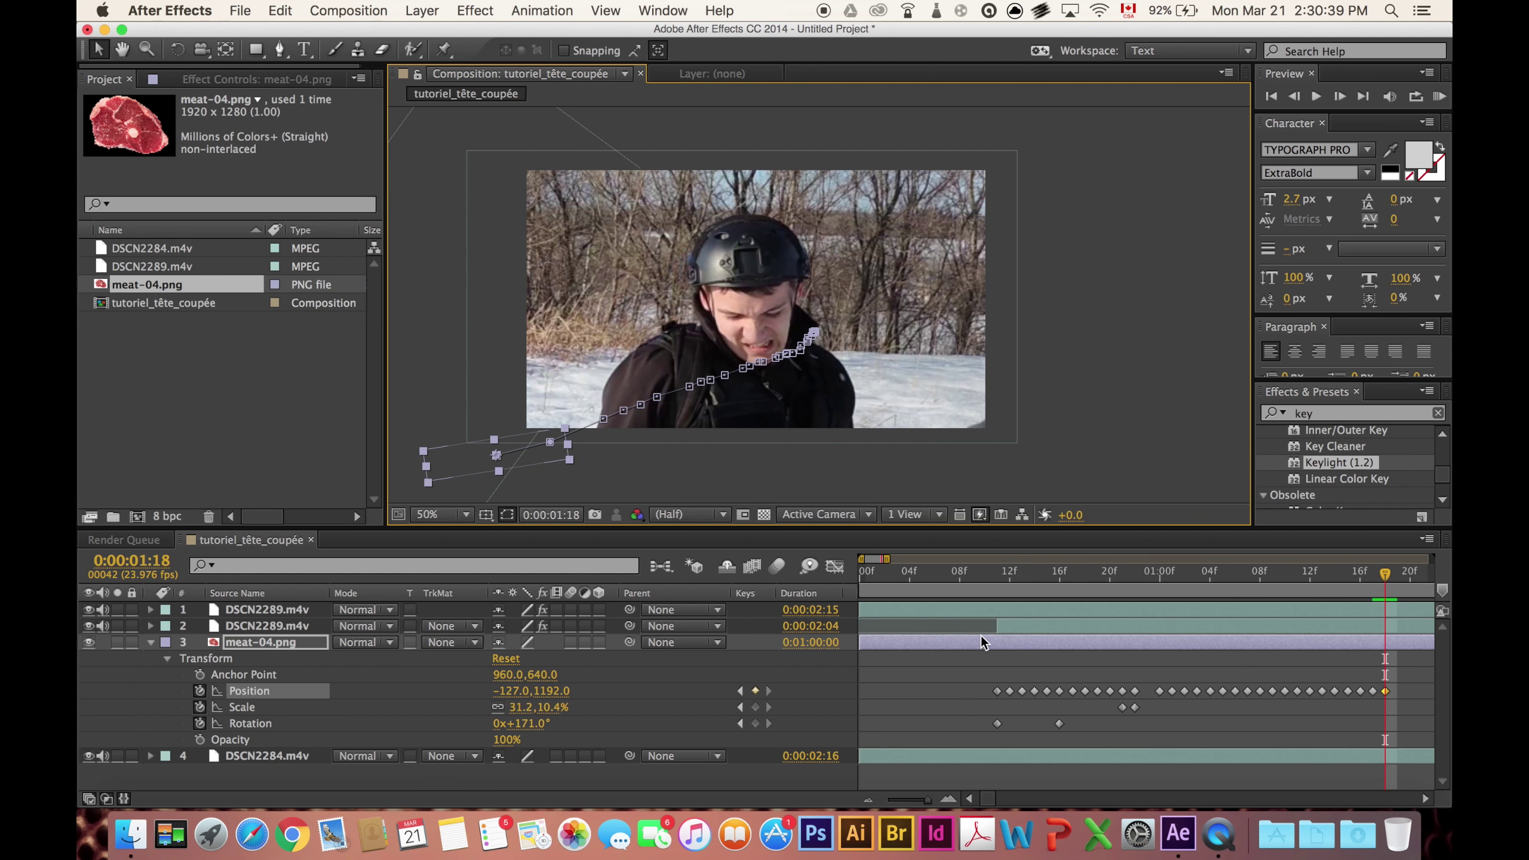
Step back through frames 12 and 11 to frame 0:00:00:10.
{"action": "left_click", "coordinate": [1009, 571]}
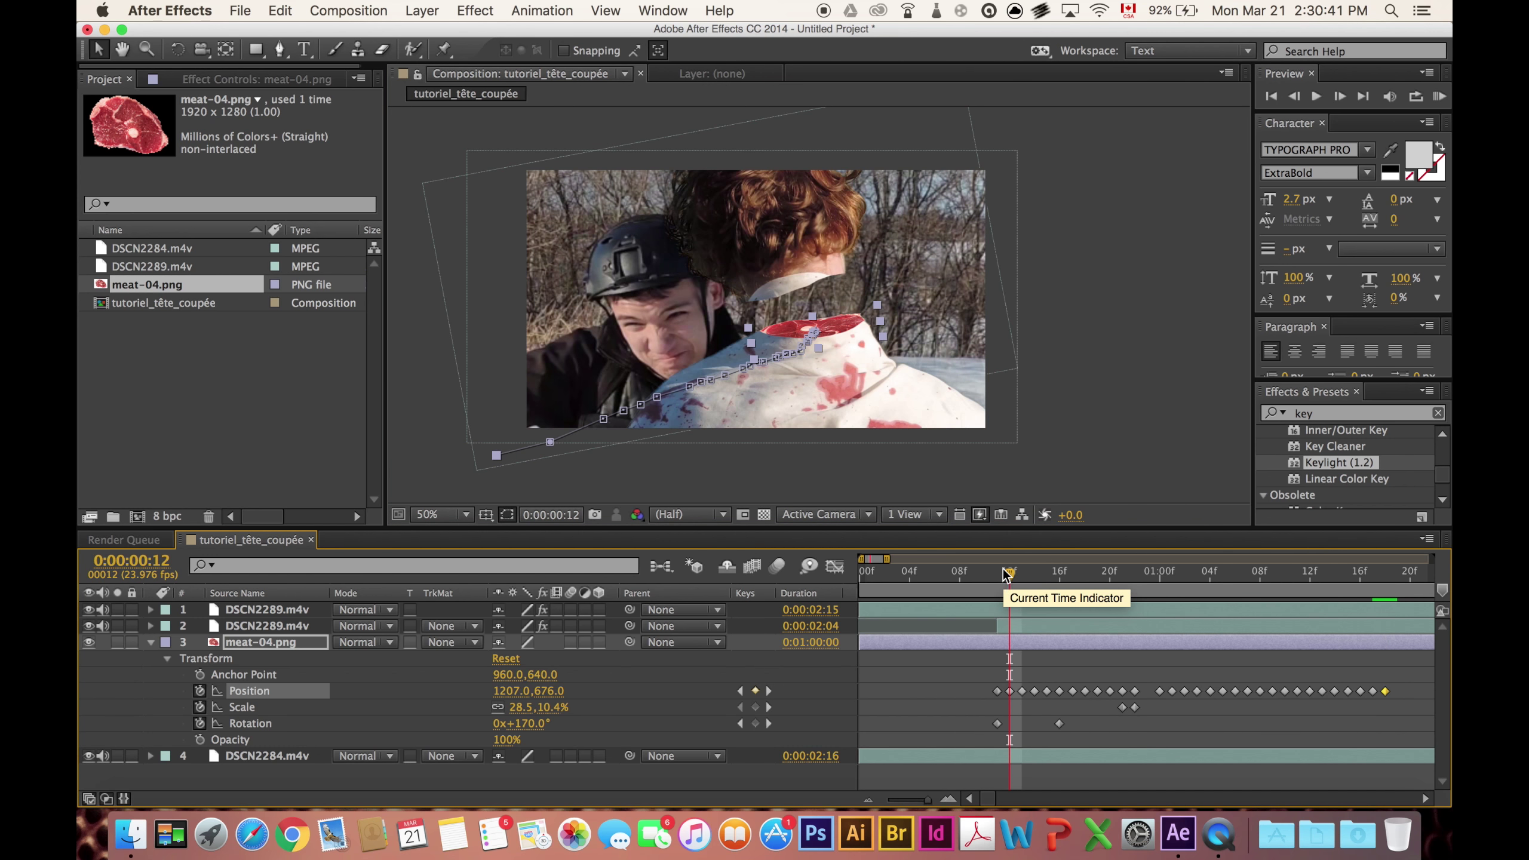
{"action": "left_click", "coordinate": [994, 574]}
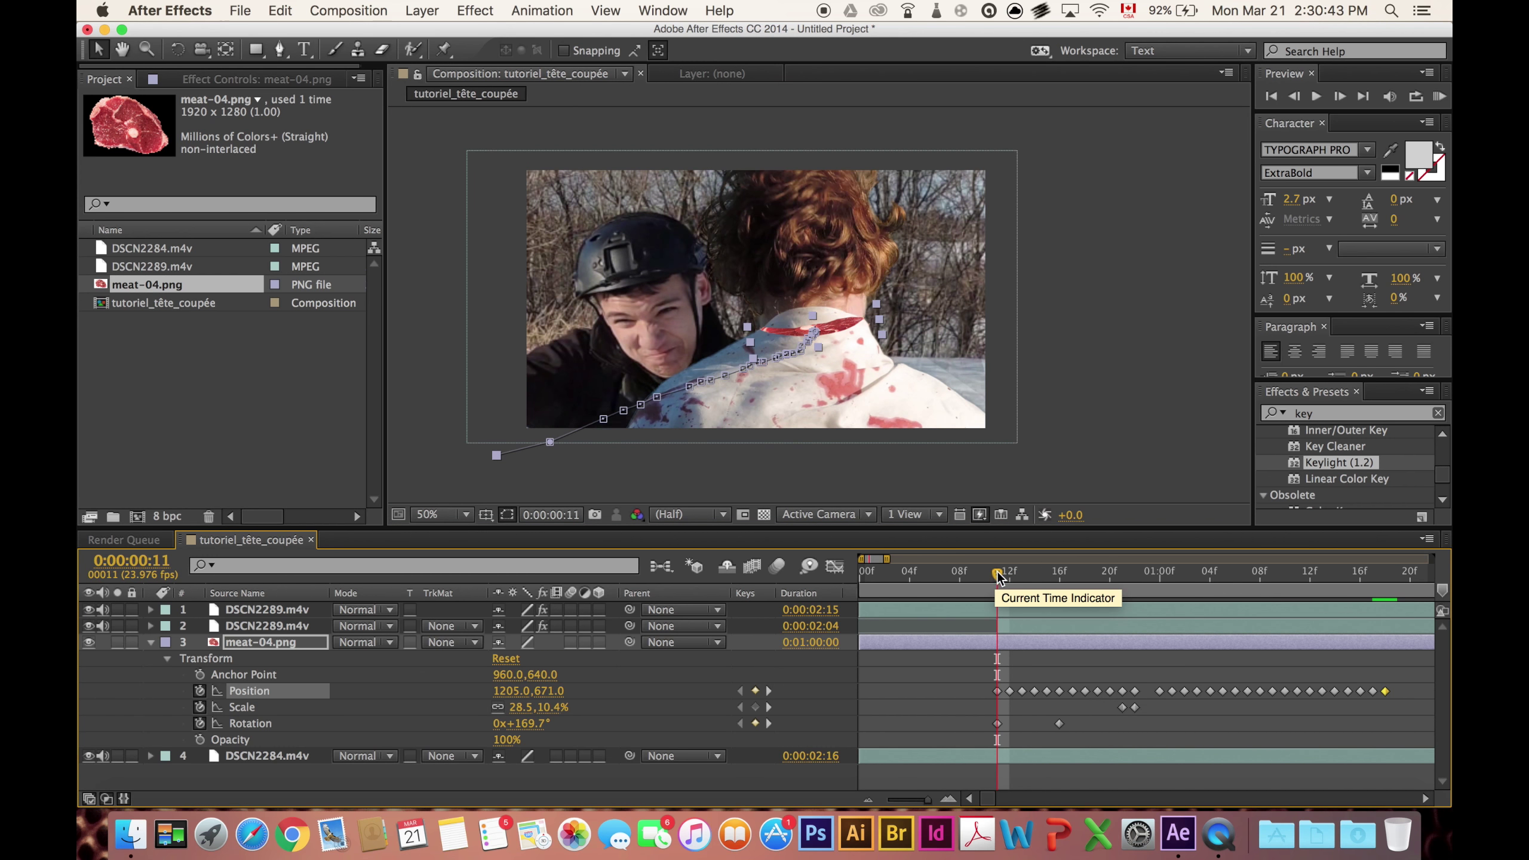
{"action": "left_click_drag", "start_coordinate": [993, 575], "coordinate": [995, 577]}
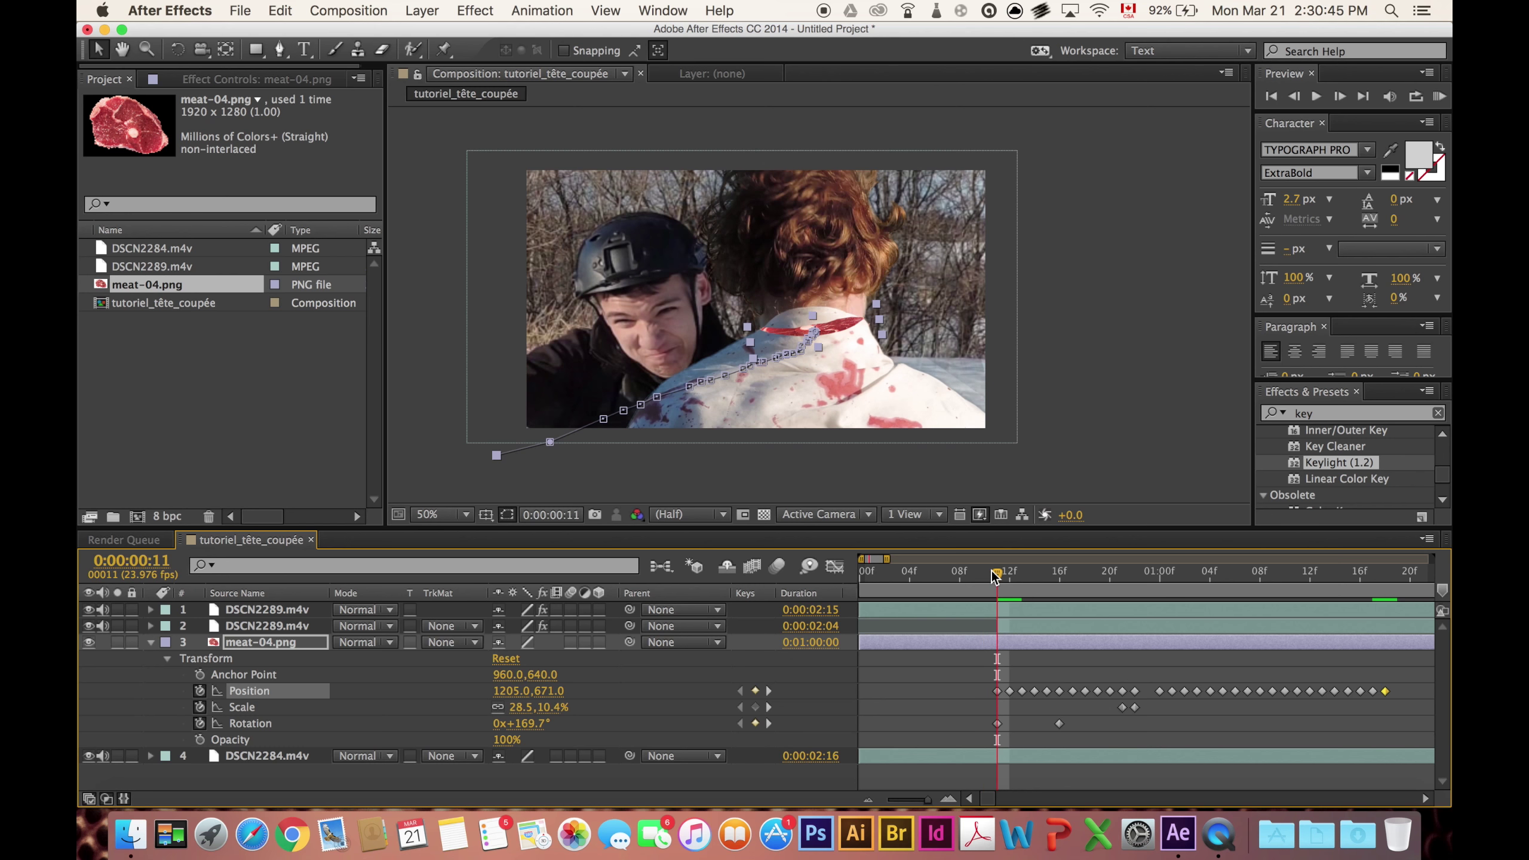
Copy the Gaussian Blur, raise the top clip's blur to 12.6, and paste it onto the second DSCN2289 layer.
{"action": "left_click", "coordinate": [281, 10]}
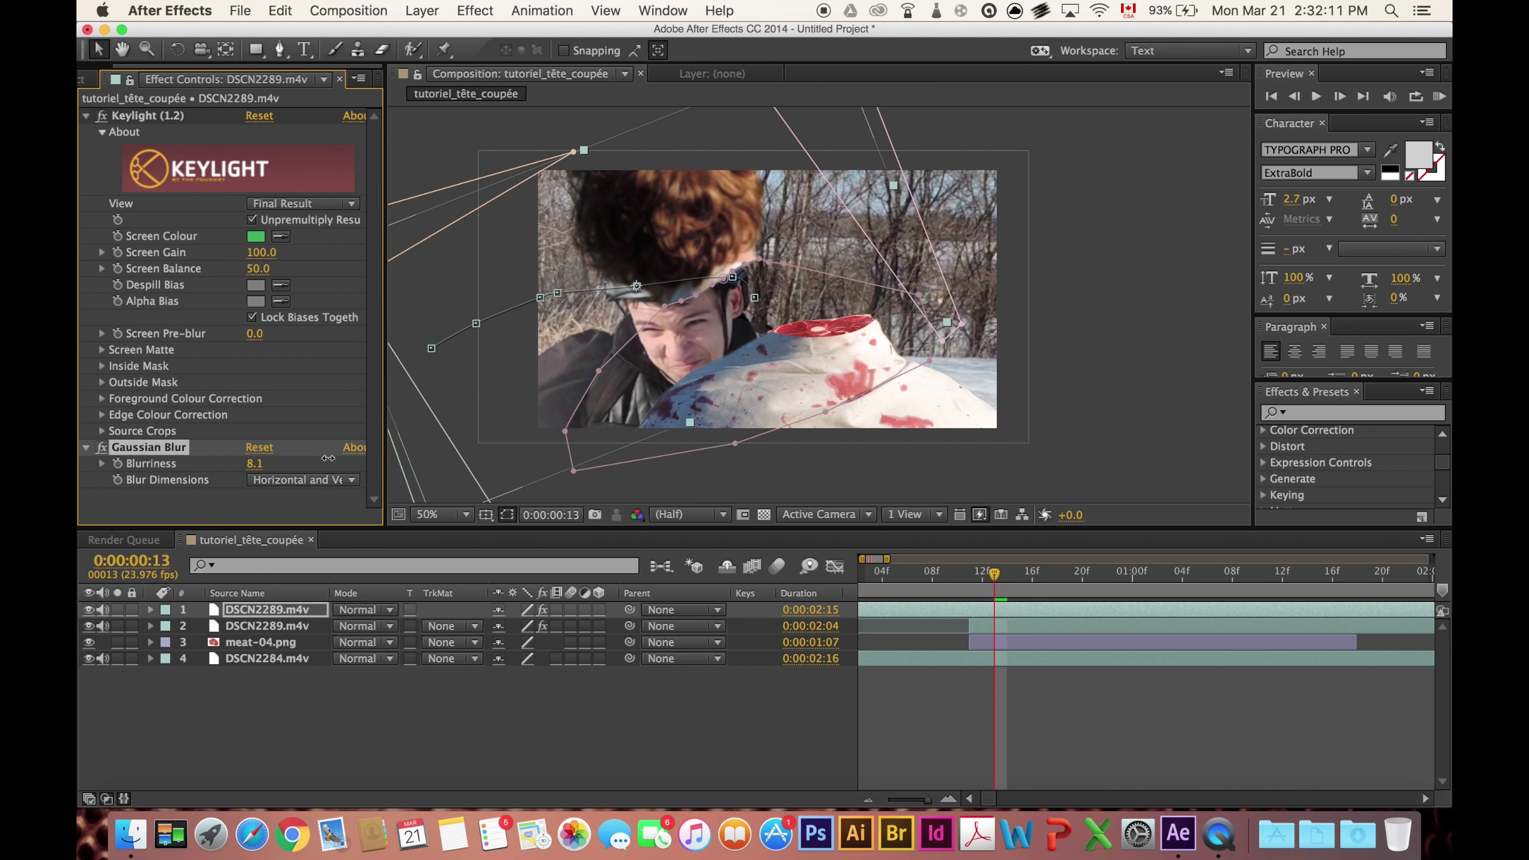
{"action": "left_click_drag", "start_coordinate": [328, 457], "coordinate": [365, 453]}
{"action": "left_click", "coordinate": [297, 626]}
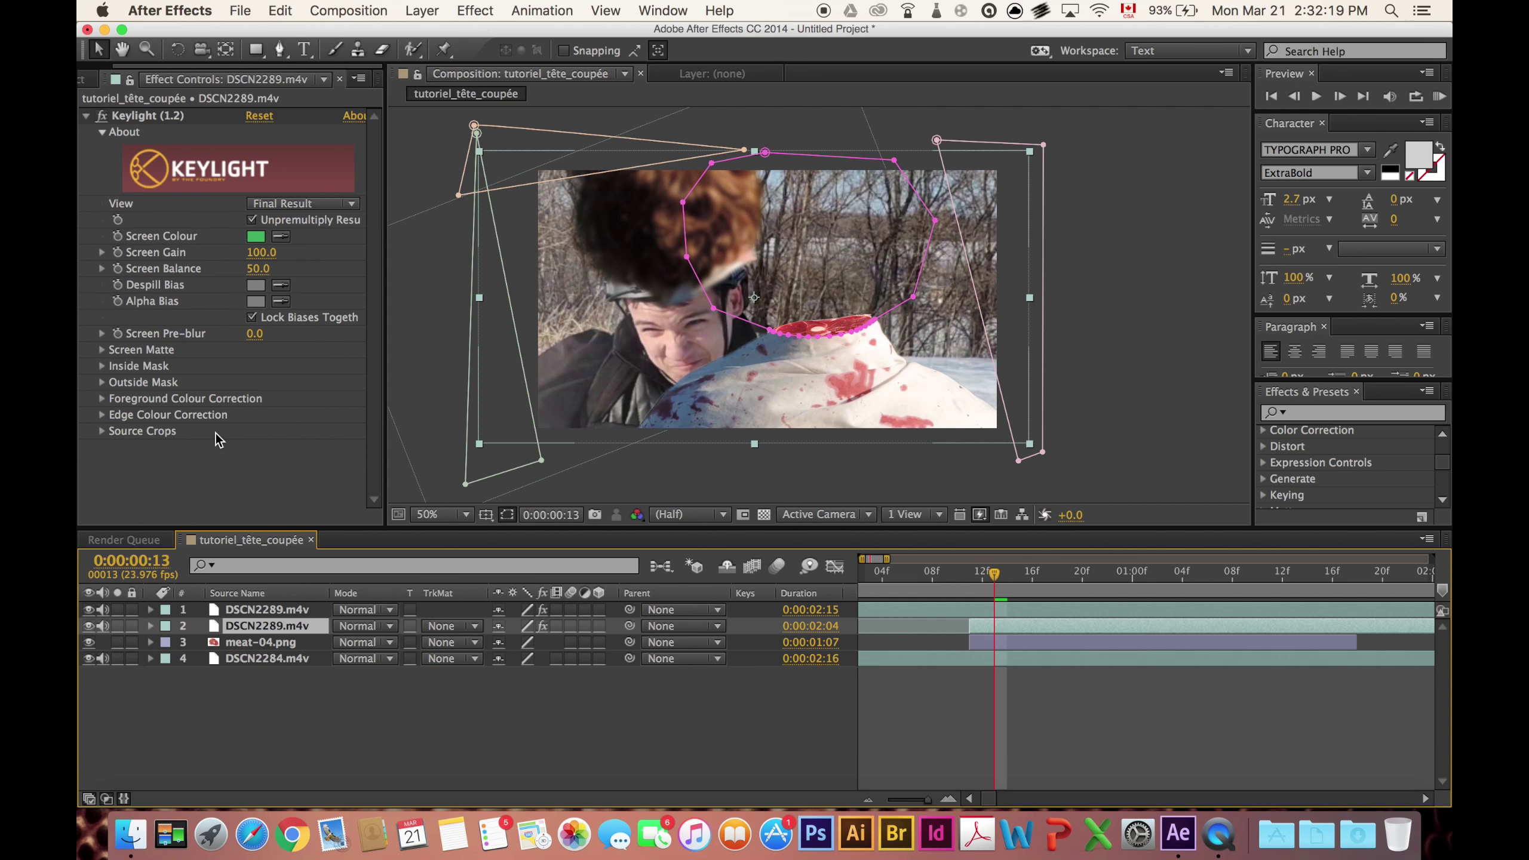
{"action": "key", "text": "super+v"}
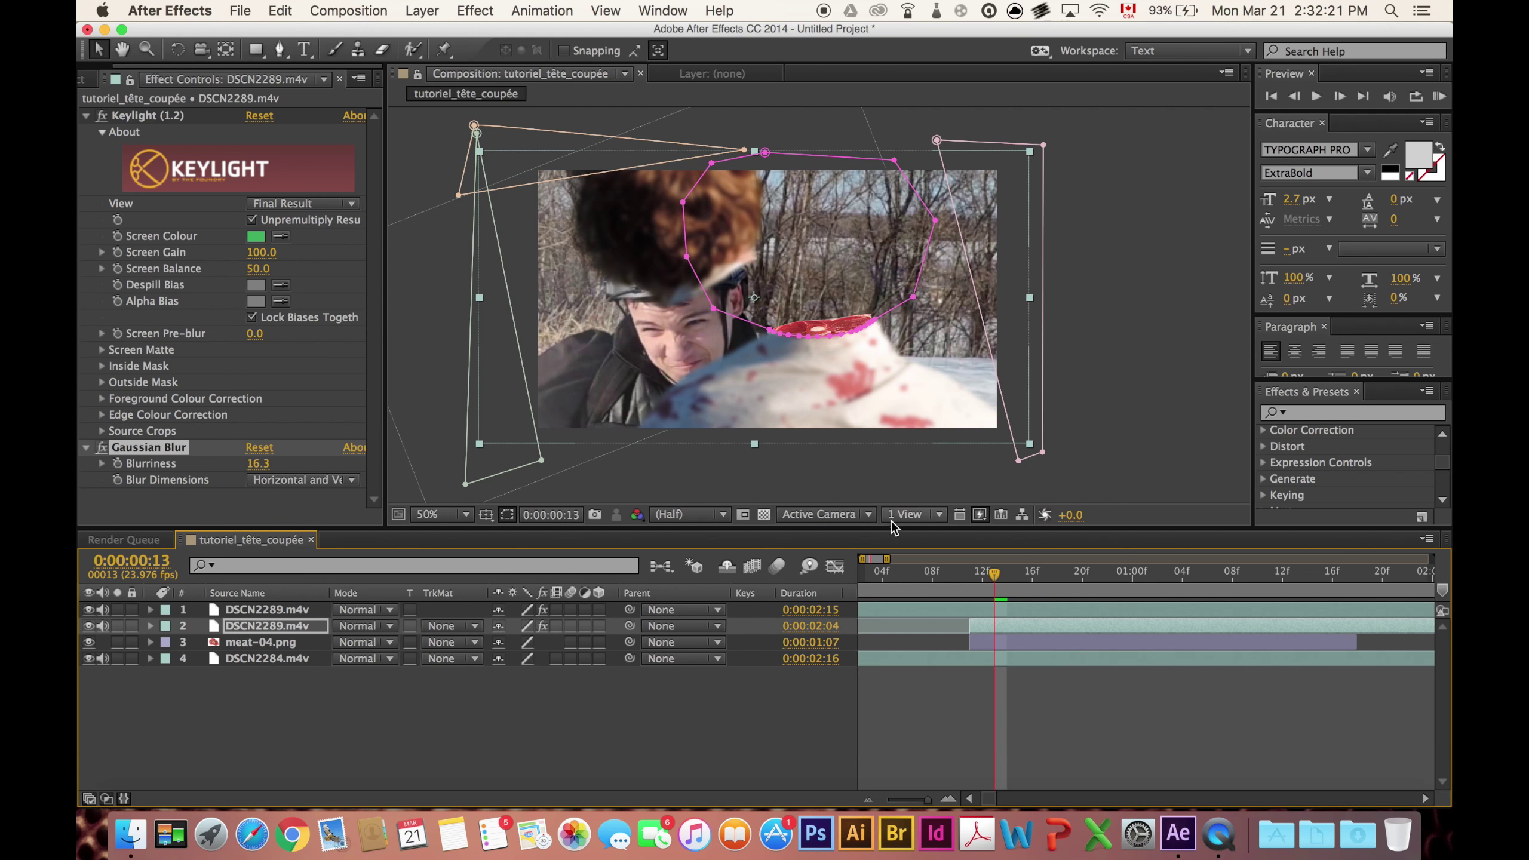
Paste the blur onto meat-04.png at Blurriness 116.5 and enable motion blur for meat and top layers.
{"action": "left_click", "coordinate": [991, 645]}
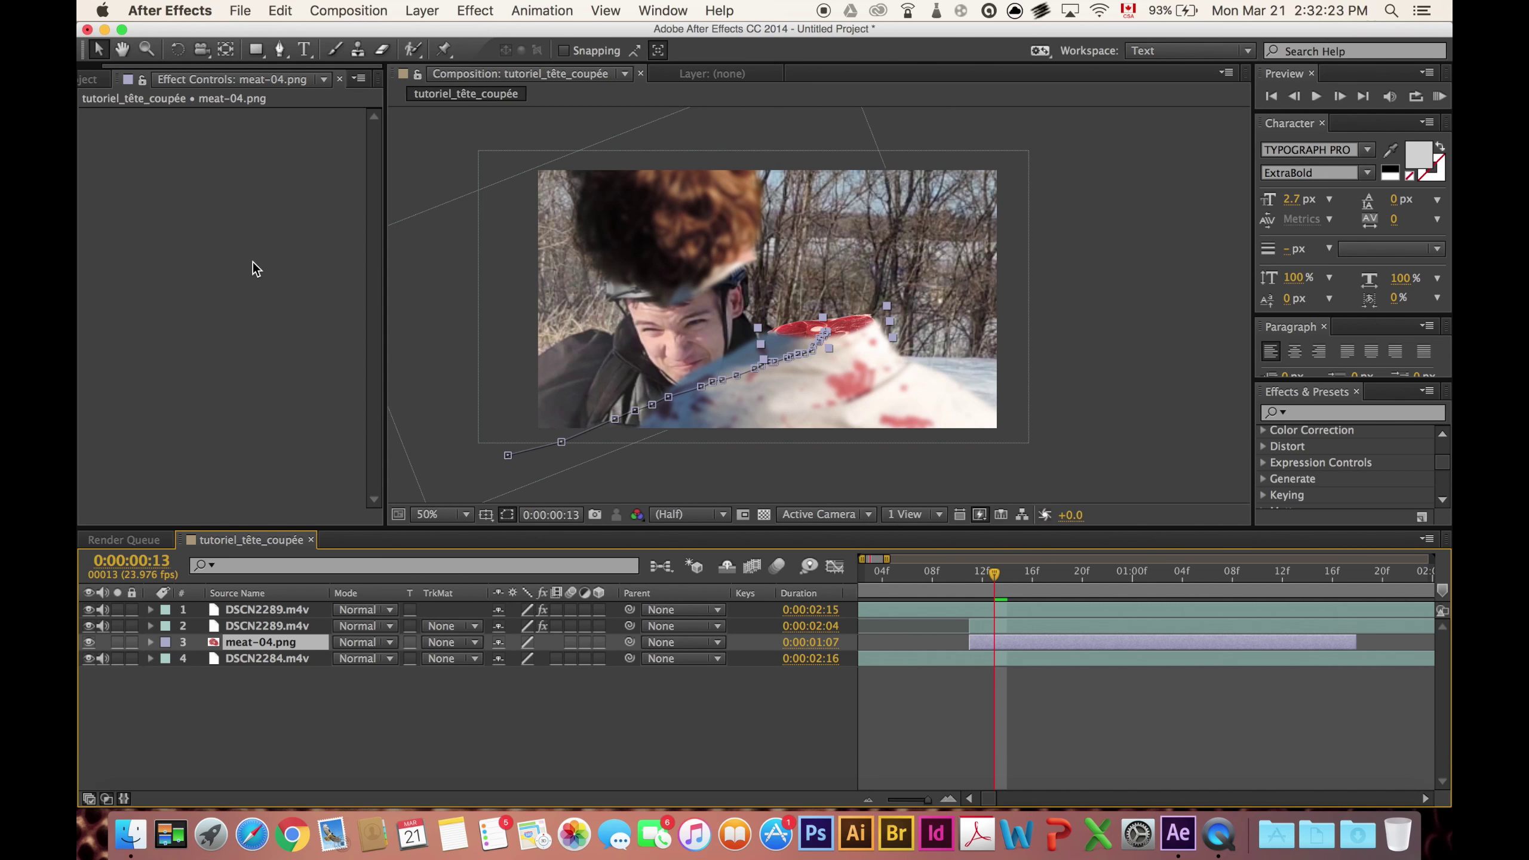
{"action": "key", "text": "super+v"}
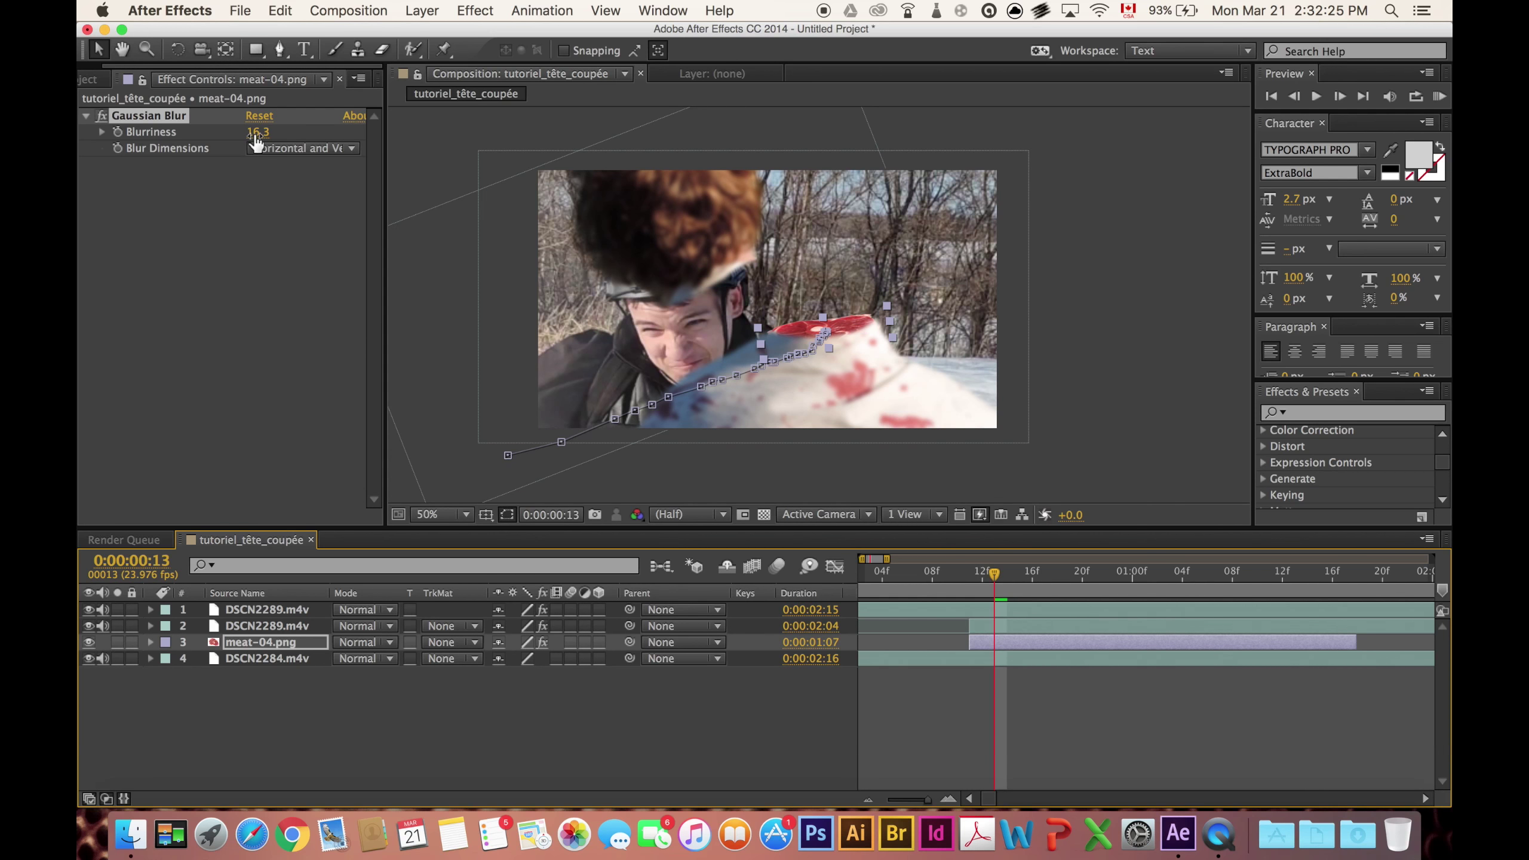
{"action": "left_click_drag", "start_coordinate": [256, 135], "coordinate": [297, 135]}
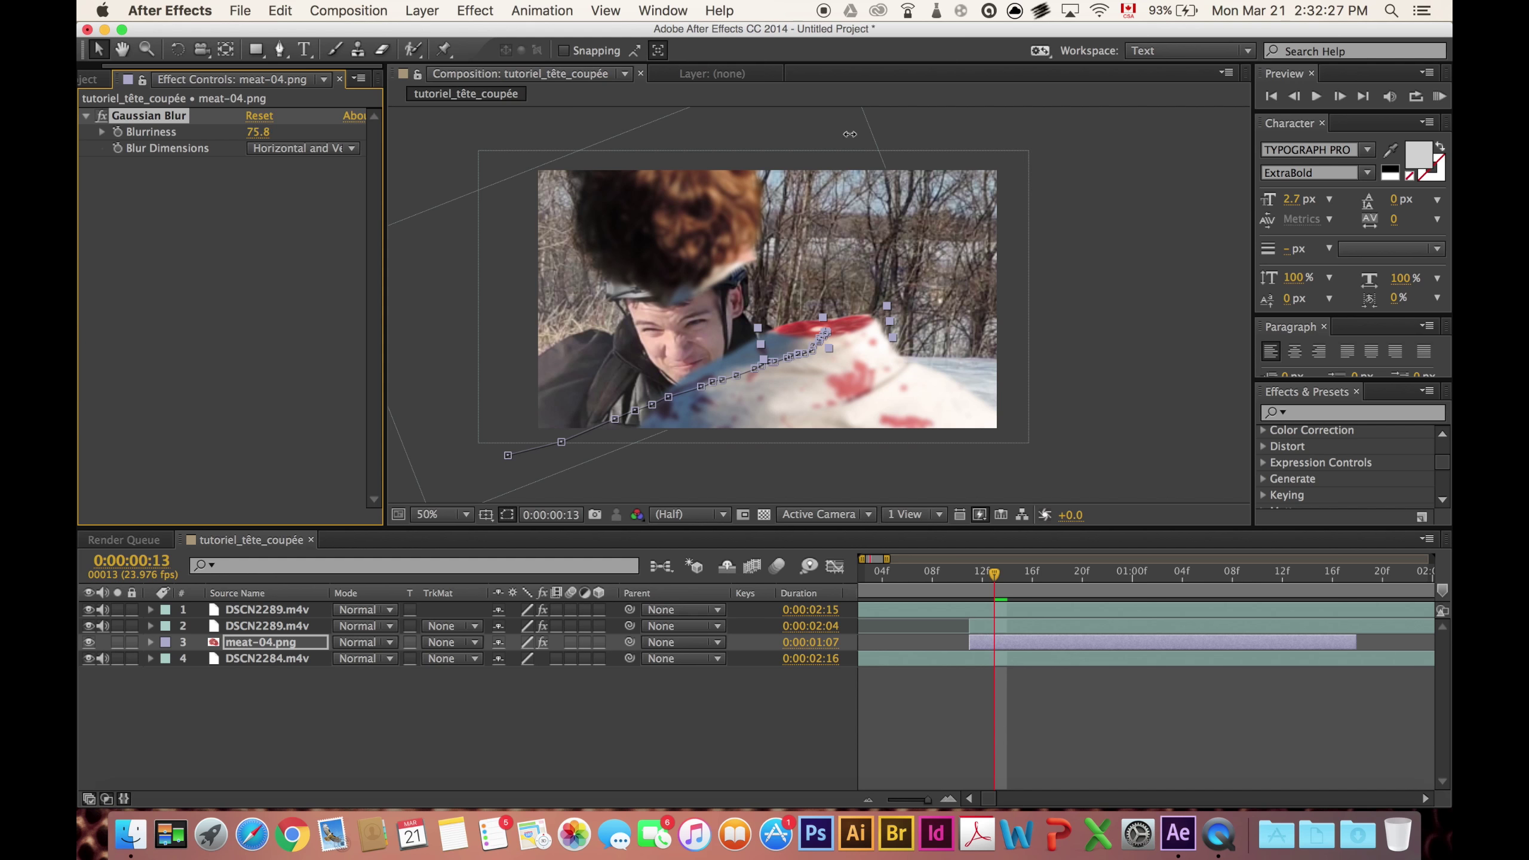
{"action": "left_click_drag", "start_coordinate": [1051, 125], "coordinate": [1151, 118]}
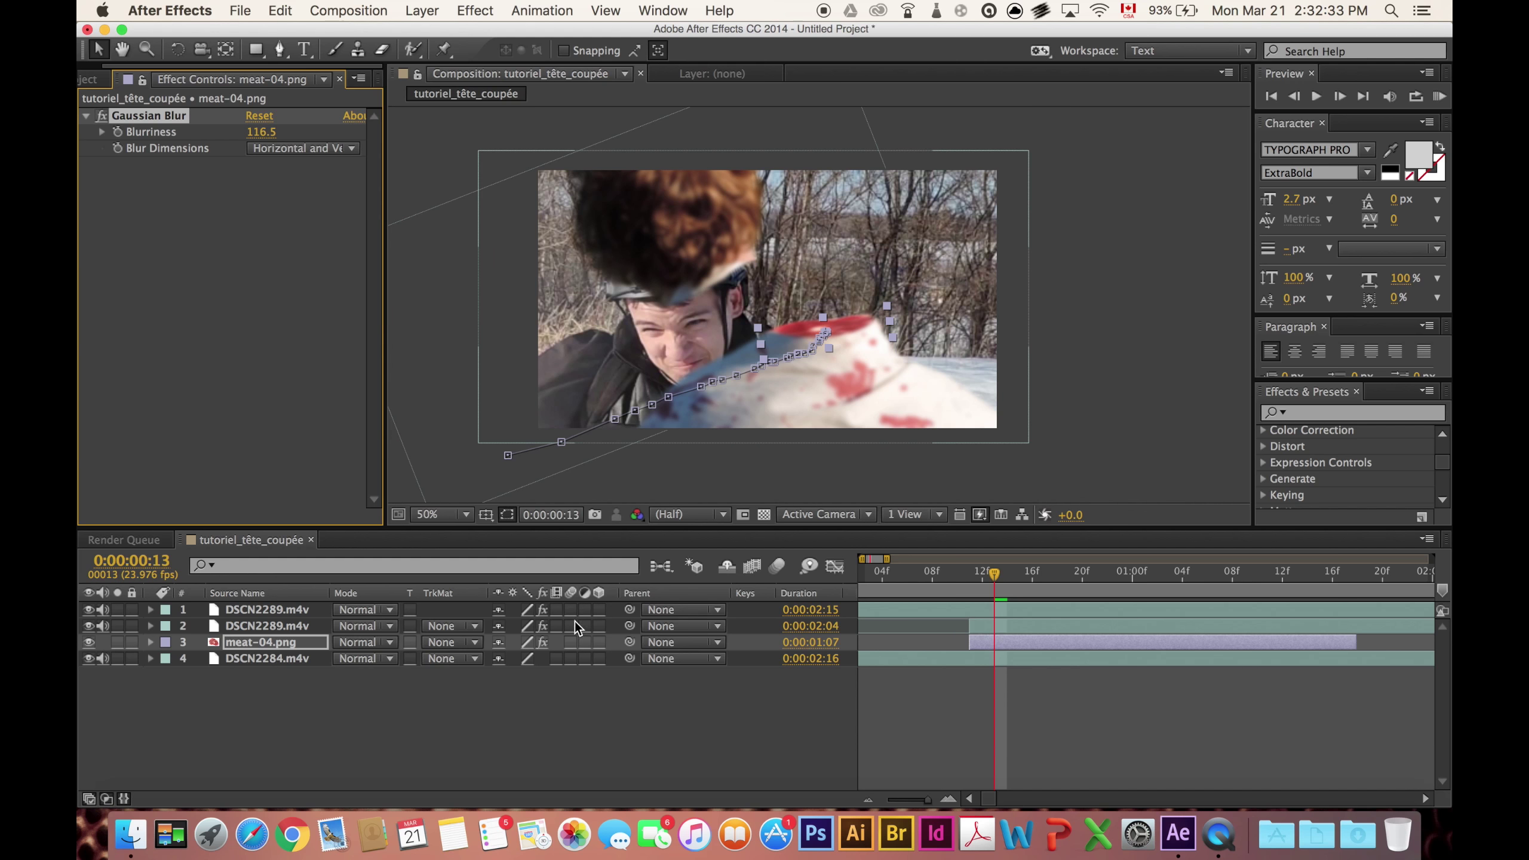
{"action": "left_click", "coordinate": [571, 642]}
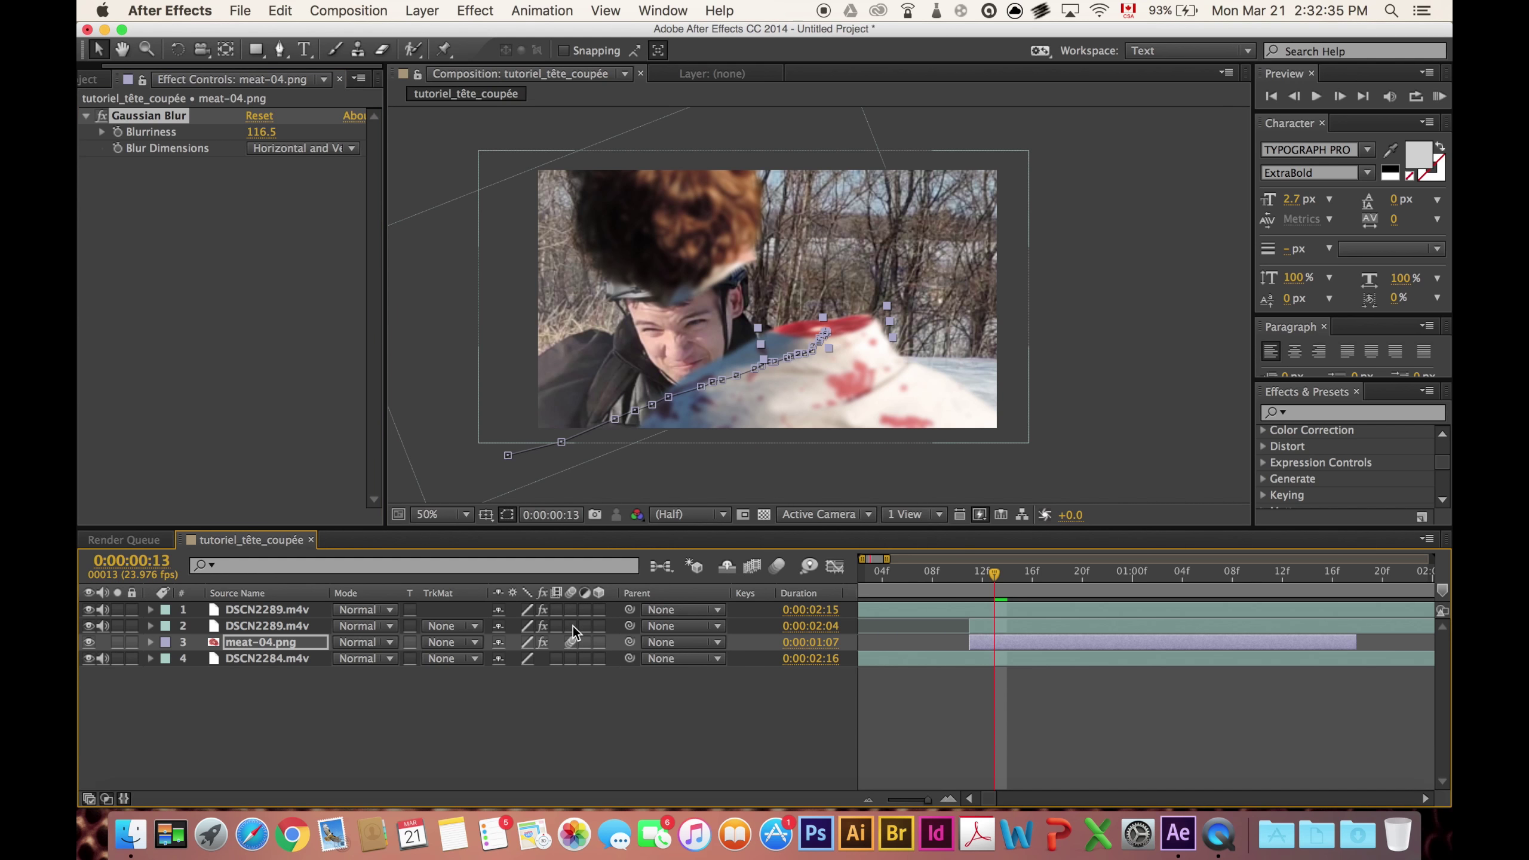
{"action": "left_click", "coordinate": [572, 609]}
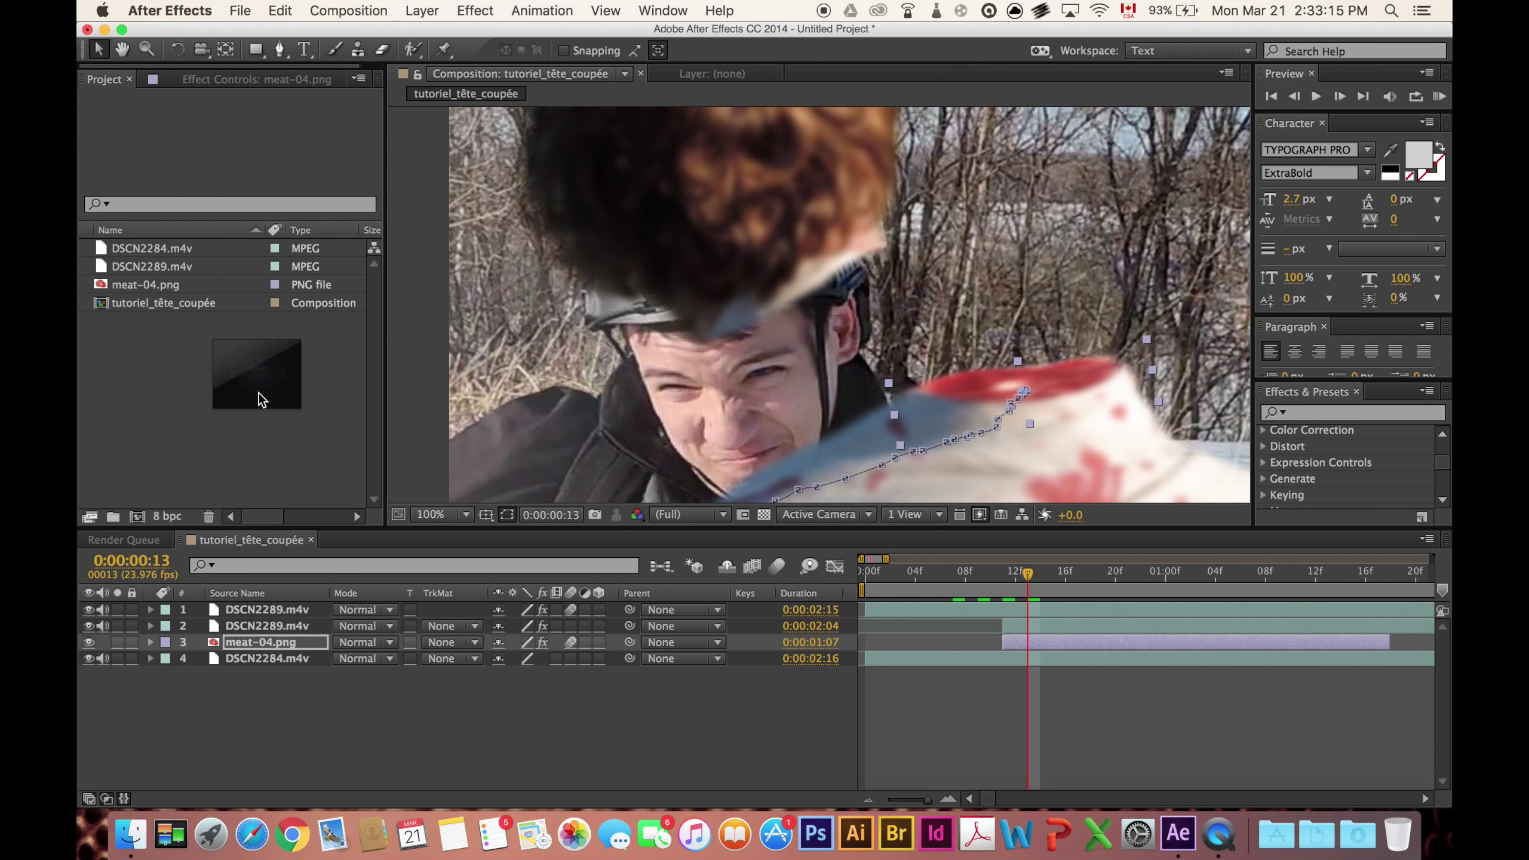
Add Blood Splatter green screen 2.mov on top of the composition and enlarge it.
{"action": "left_click_drag", "start_coordinate": [260, 395], "coordinate": [258, 390]}
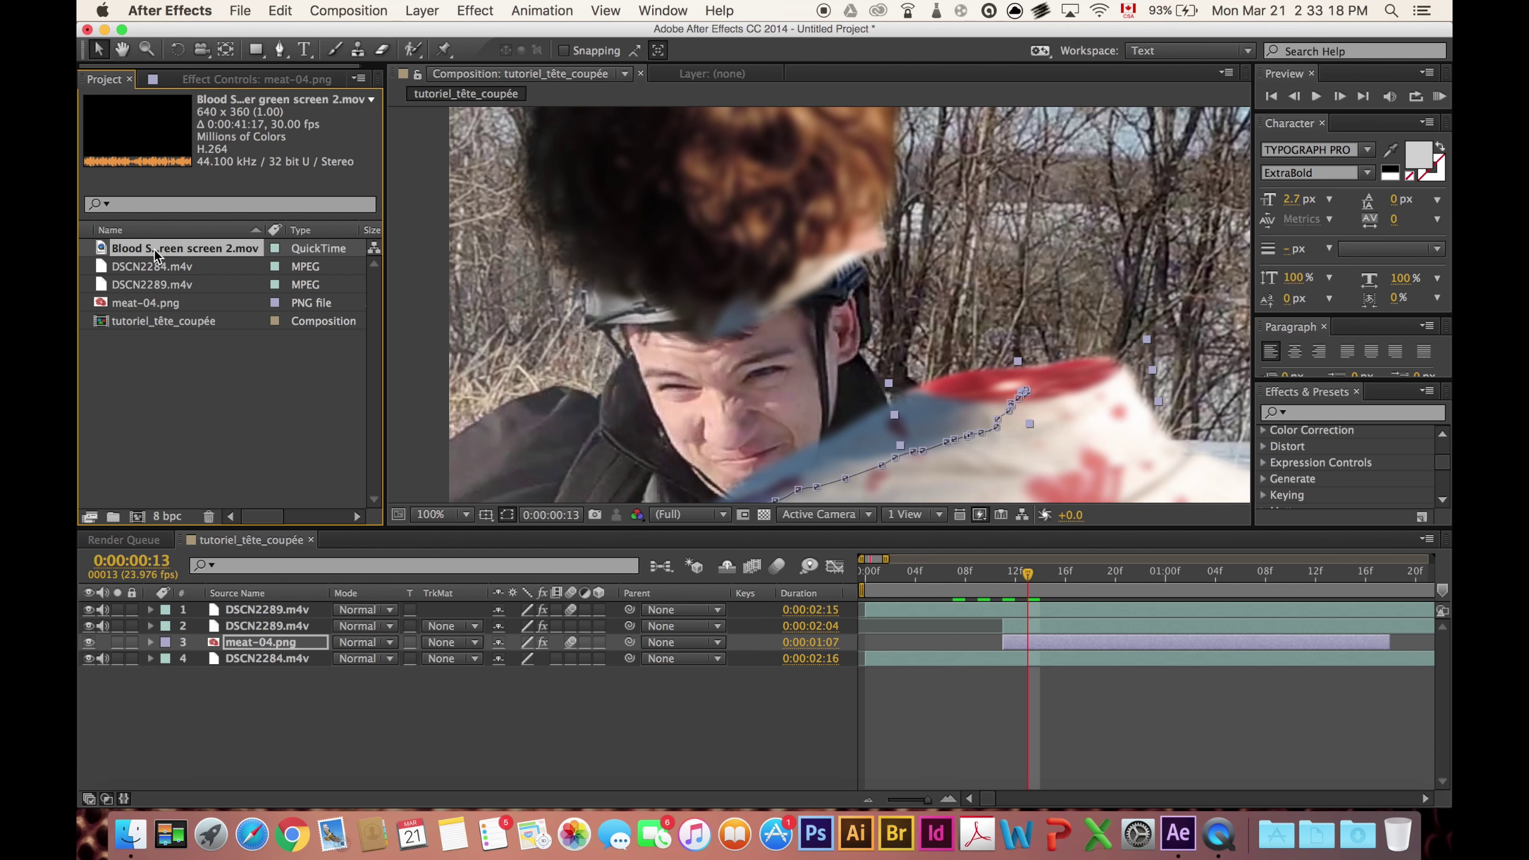
{"action": "left_click_drag", "start_coordinate": [155, 254], "coordinate": [279, 604]}
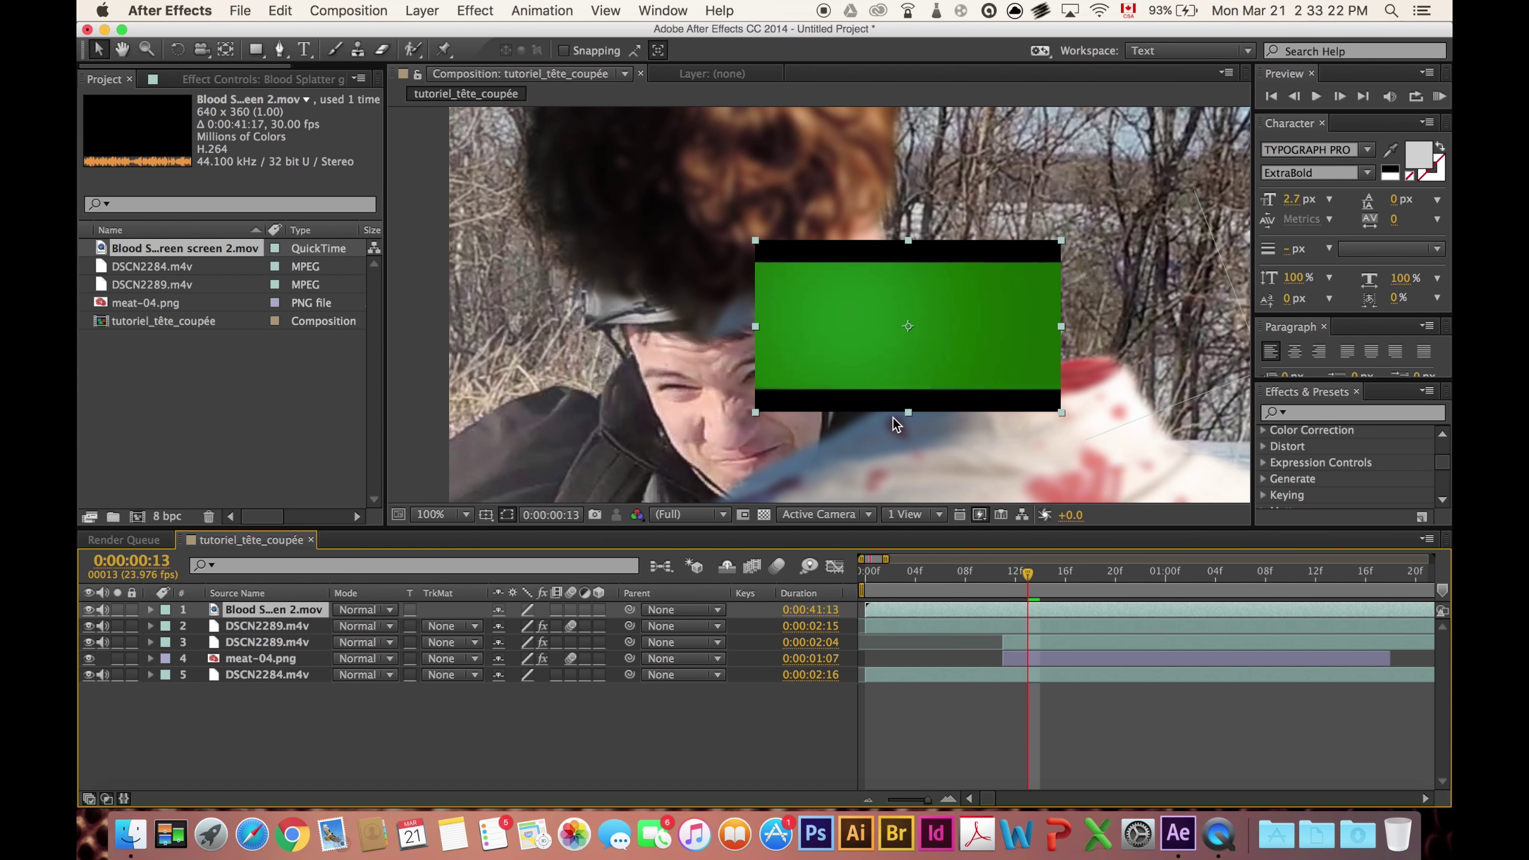
{"action": "scroll", "coordinate": [722, 261], "scroll_direction": "down", "scroll_amount": 2}
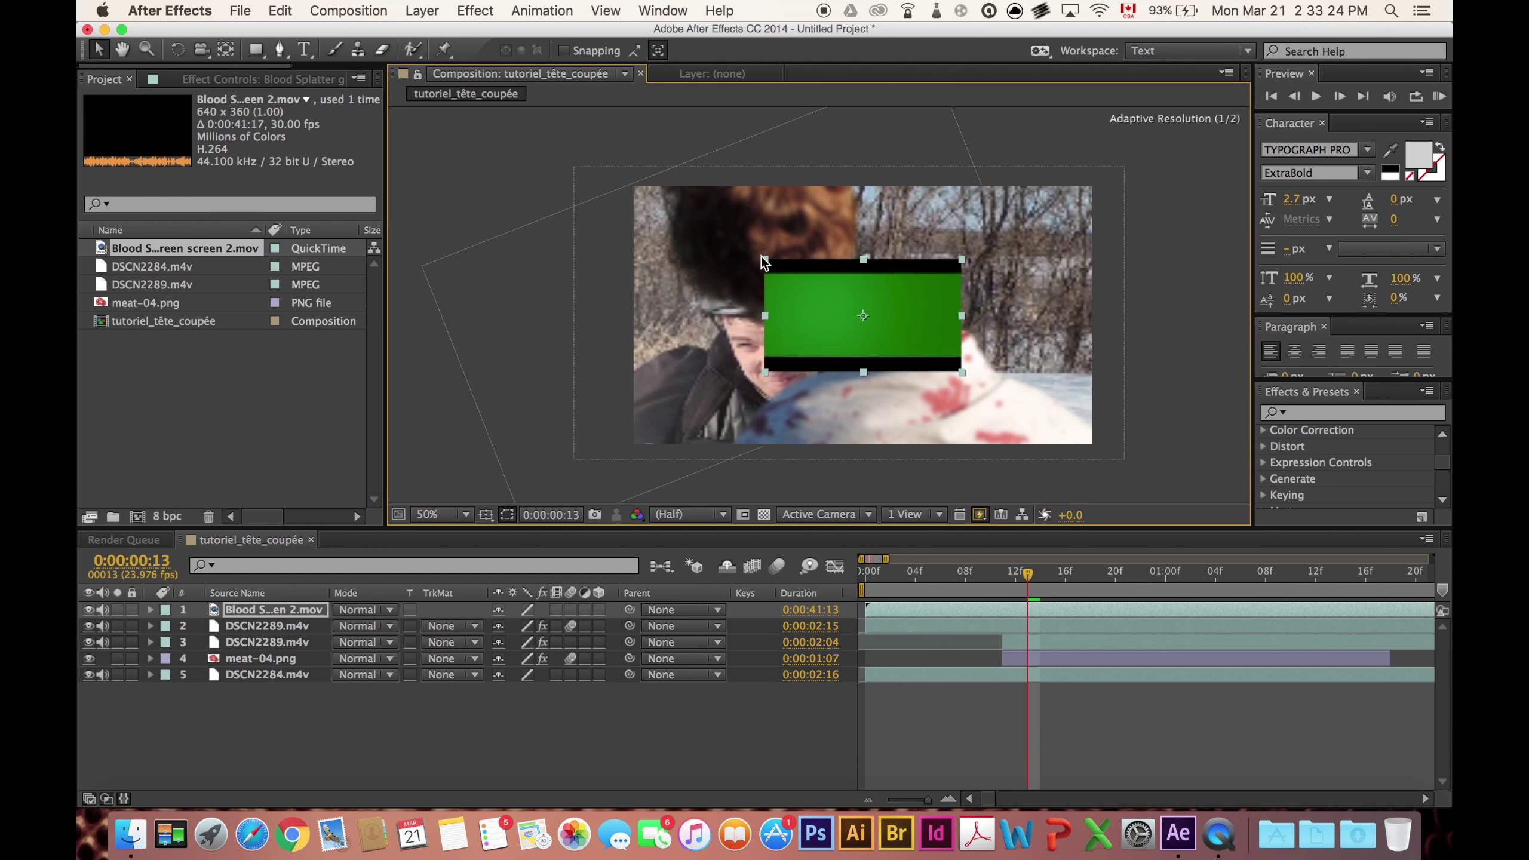
{"action": "left_click_drag", "start_coordinate": [710, 233], "coordinate": [696, 239]}
Find Keylight by searching 'key' and apply it to the blood splatter layer.
{"action": "left_click", "coordinate": [1299, 414]}
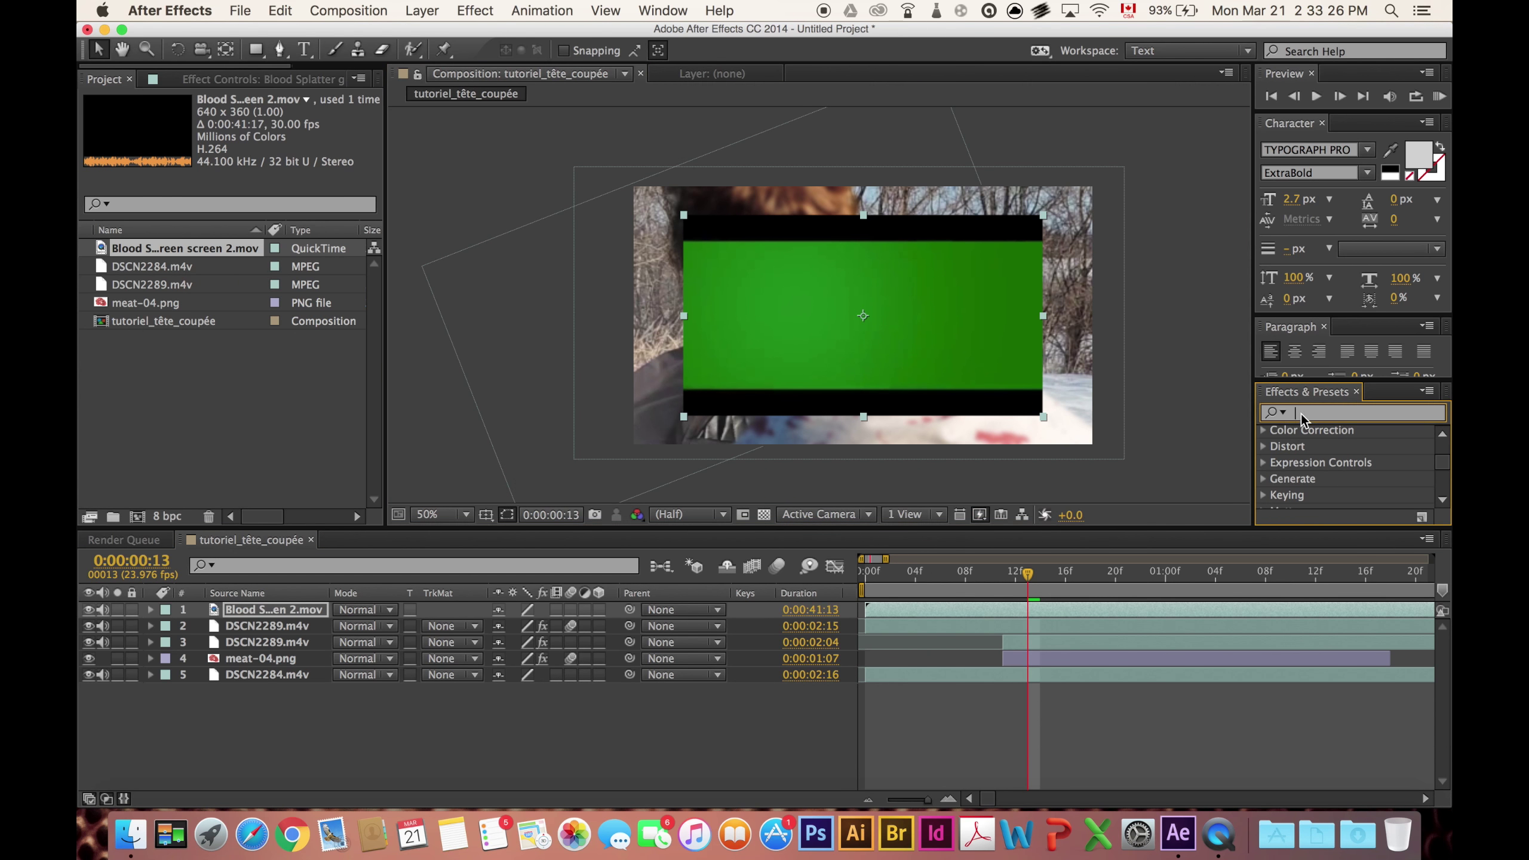
{"action": "type", "text": "key"}
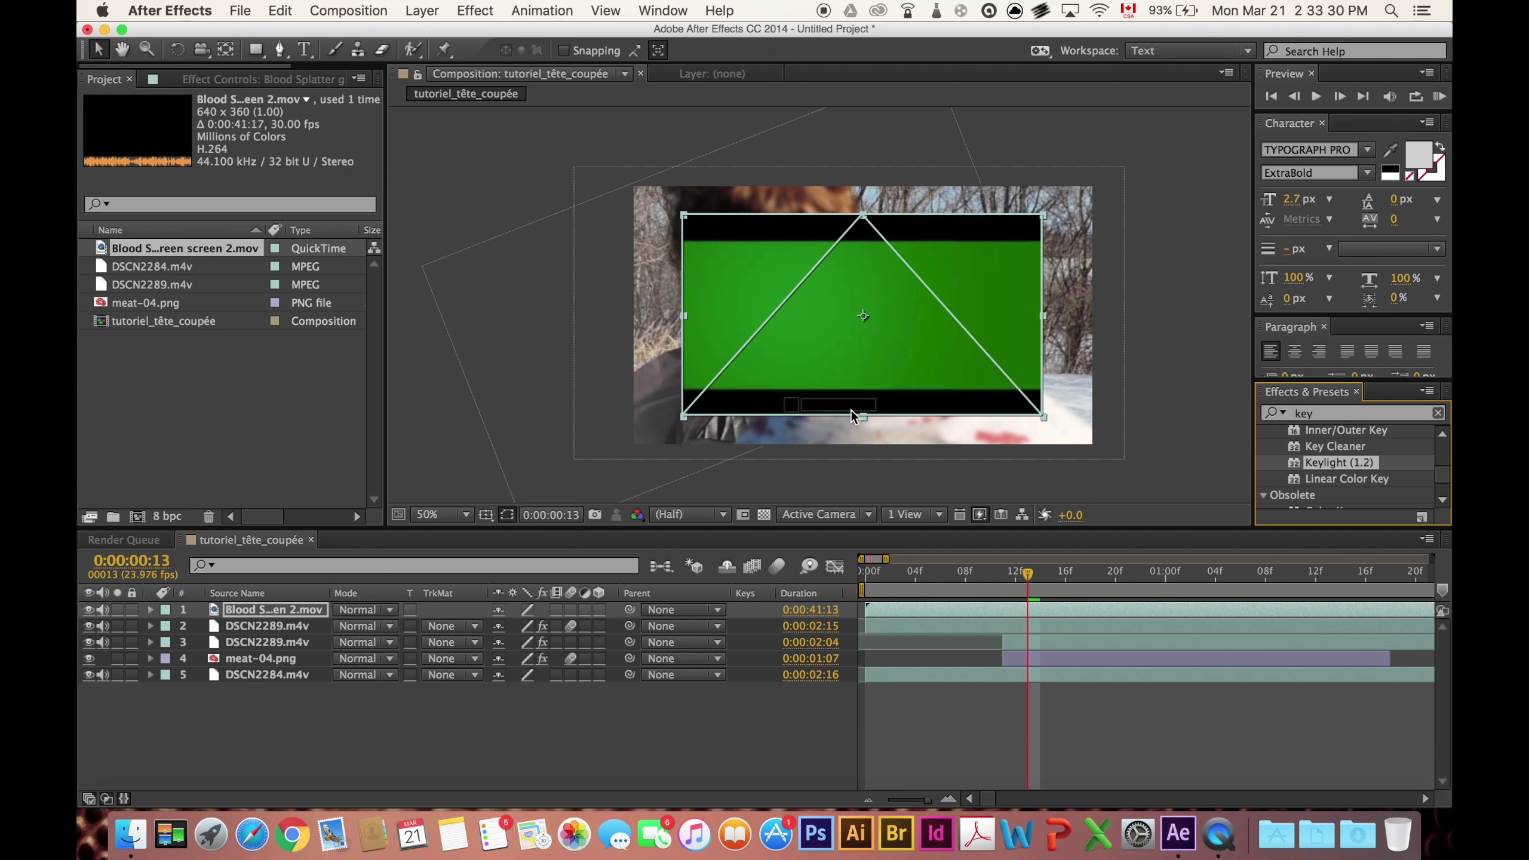
{"action": "left_click_drag", "start_coordinate": [1357, 462], "coordinate": [884, 313]}
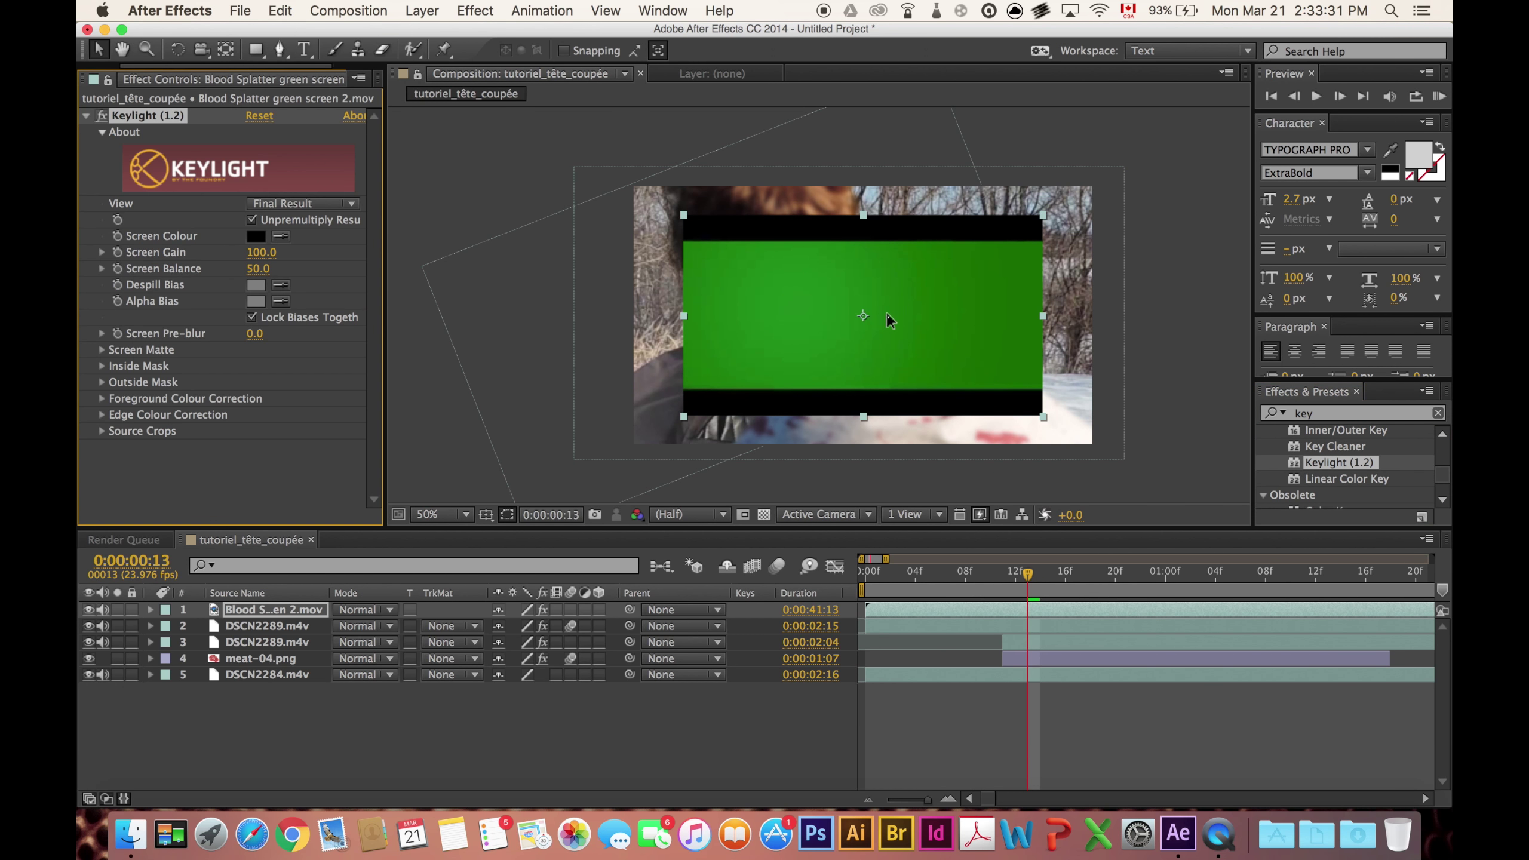
Sample the green backdrop as Keylight's Screen Colour (196A00), then switch to the Pen tool.
{"action": "left_click", "coordinate": [256, 235]}
{"action": "left_click", "coordinate": [923, 380]}
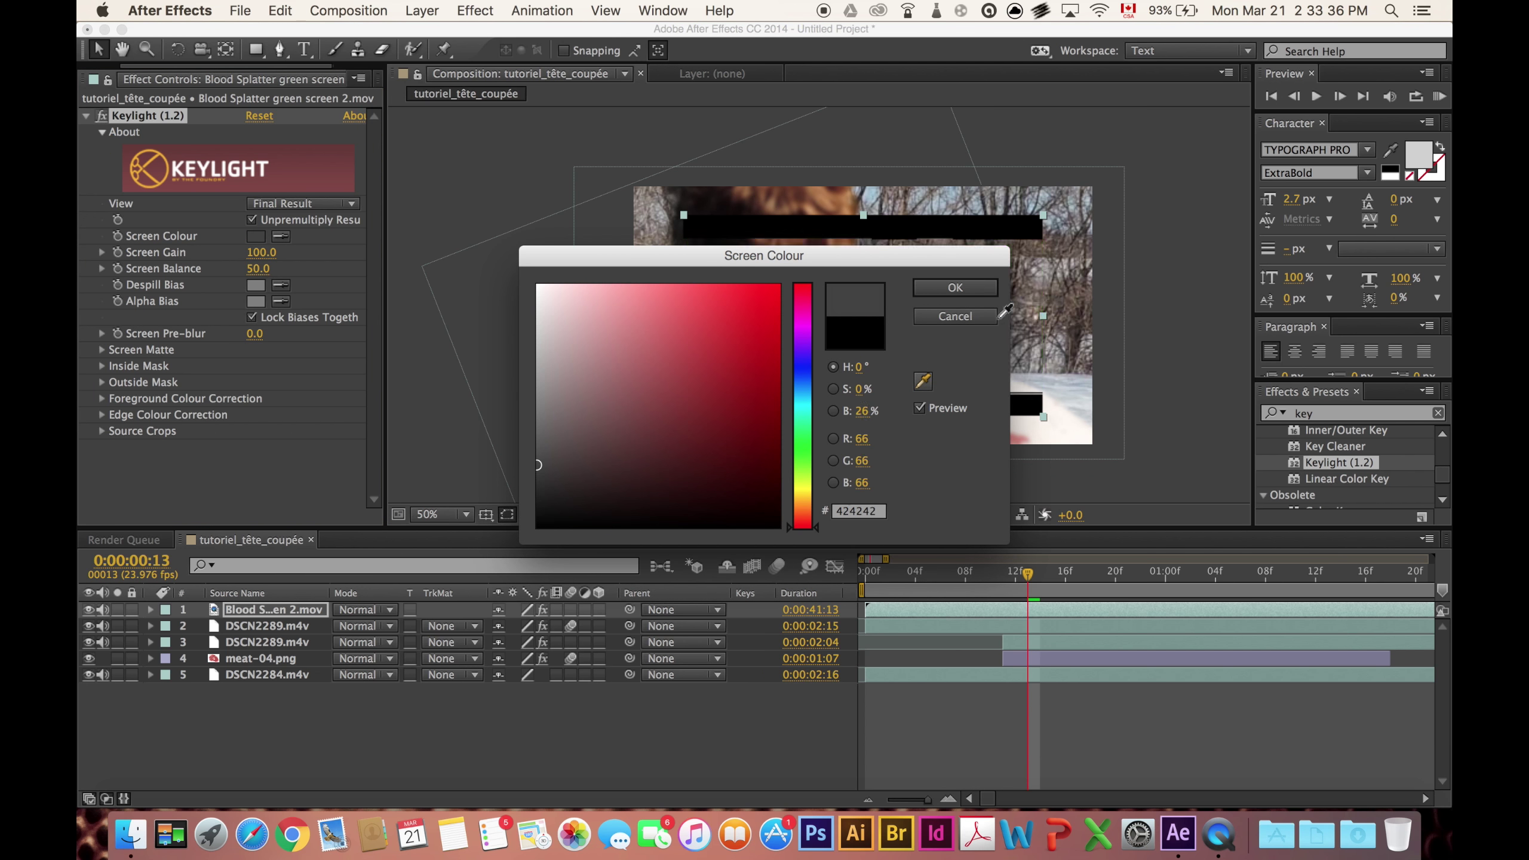
{"action": "left_click", "coordinate": [955, 288]}
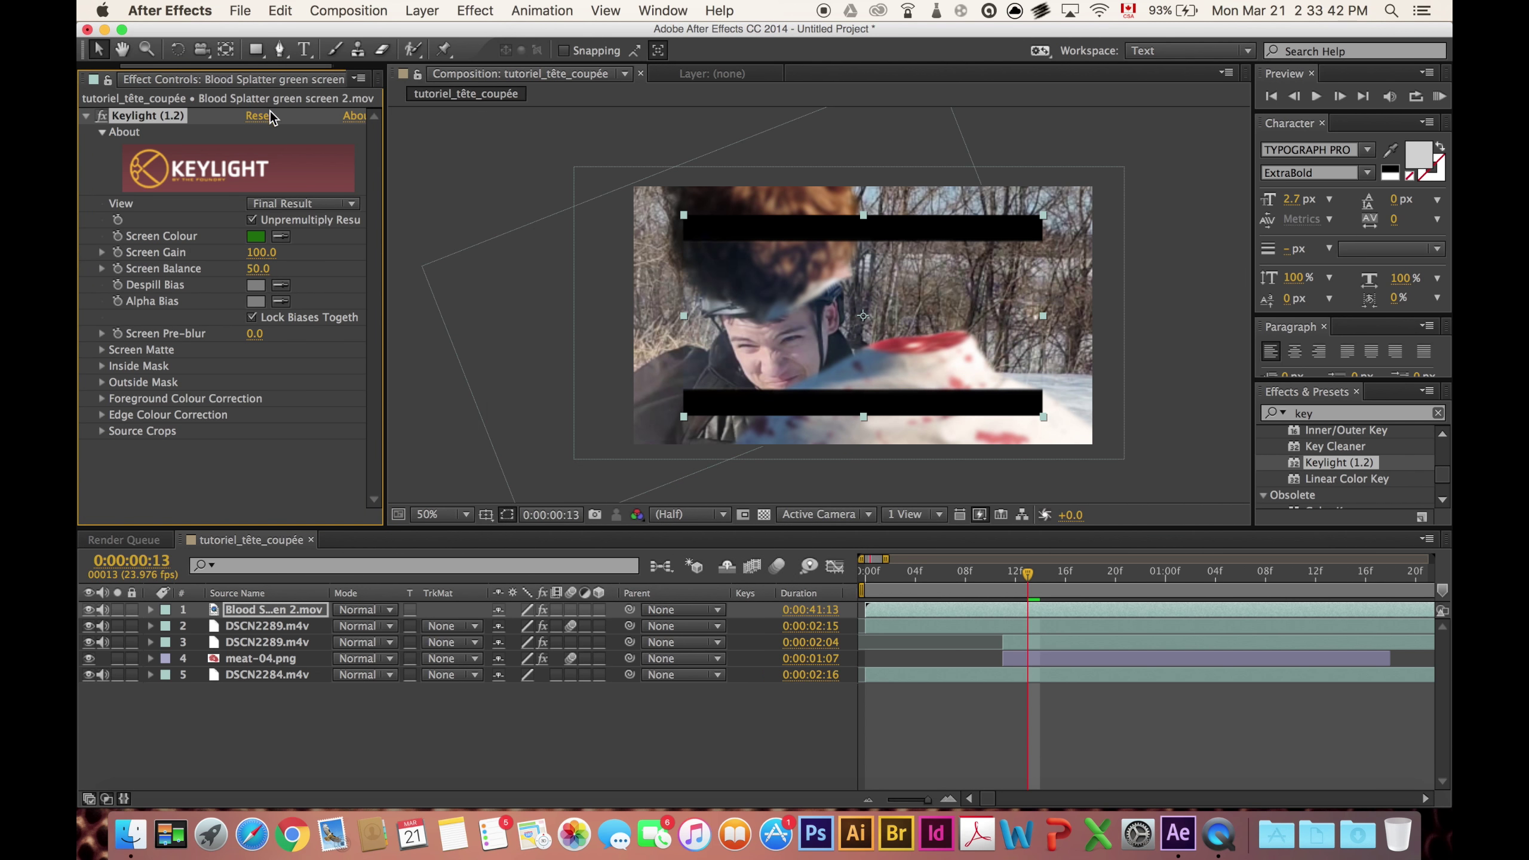
{"action": "left_click", "coordinate": [281, 49]}
{"action": "scroll", "coordinate": [852, 265], "scroll_direction": "up", "scroll_amount": 2}
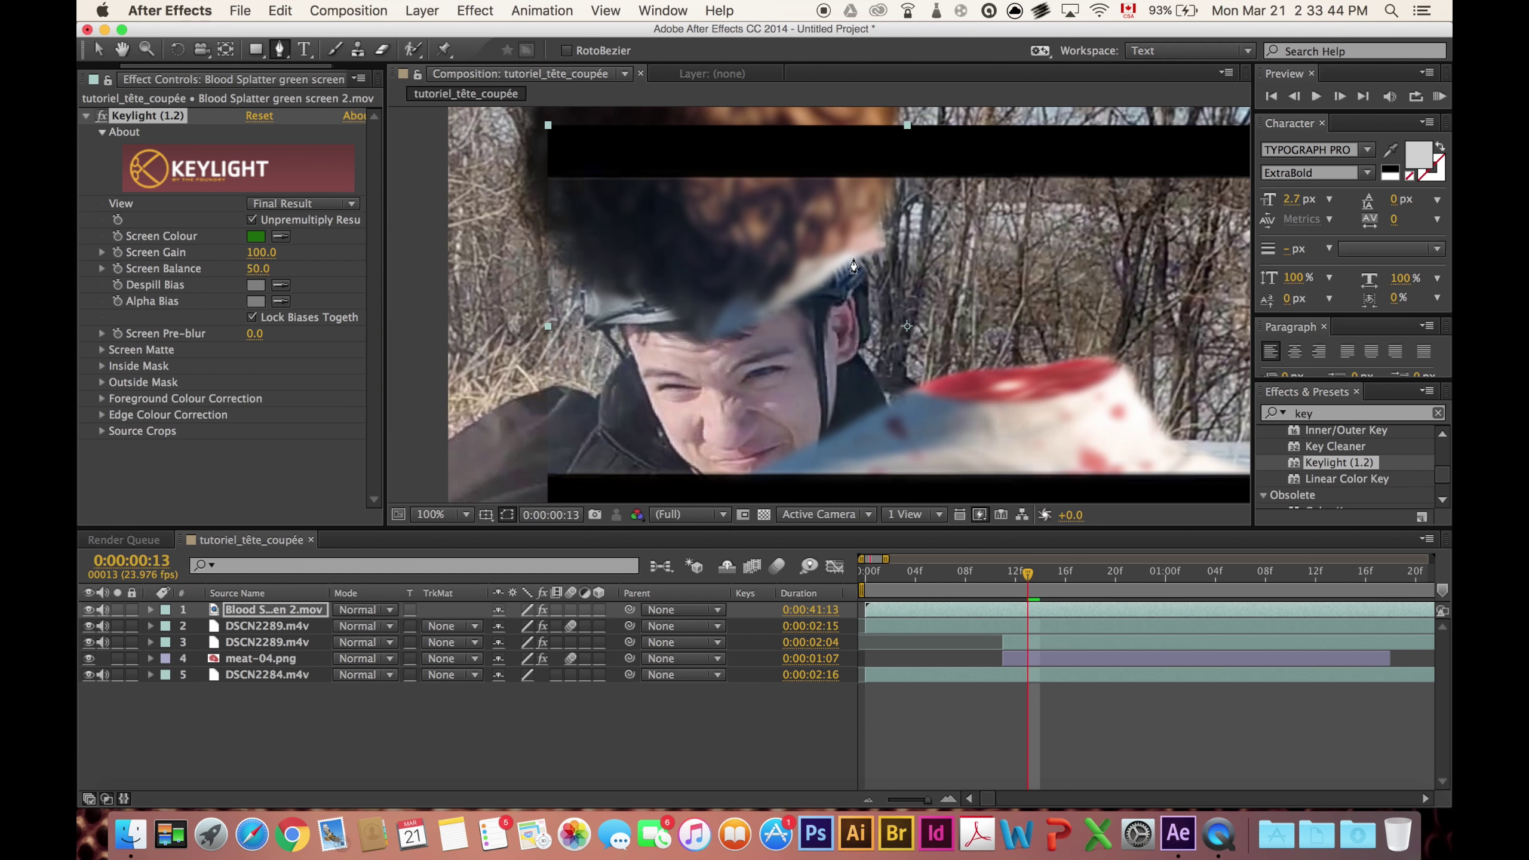
{"action": "scroll", "coordinate": [853, 266], "scroll_direction": "down", "scroll_amount": 2}
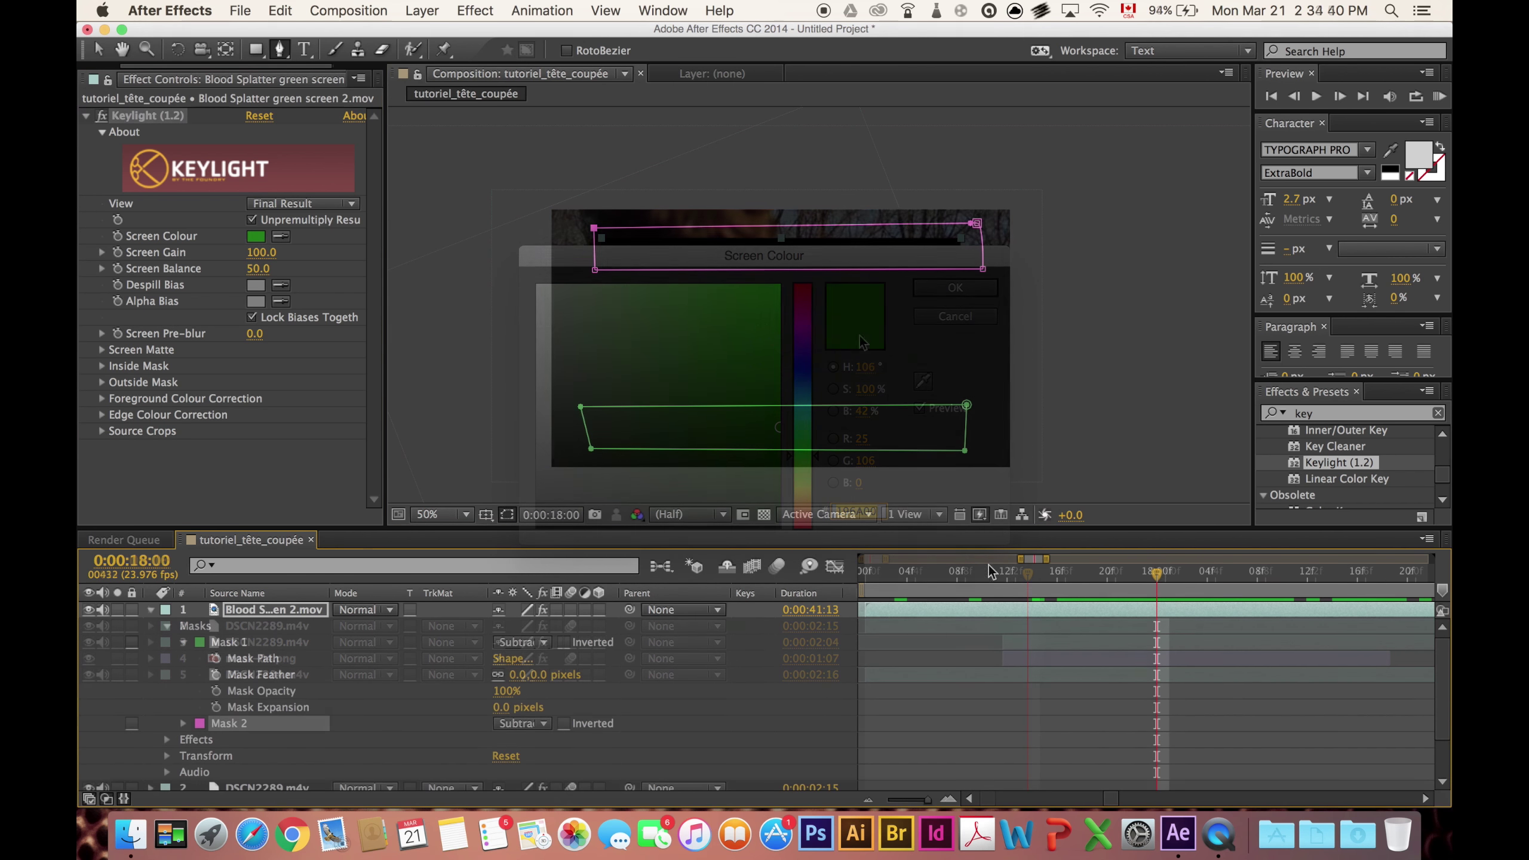
Split the blood splatter layer at 18:00 and 18:10 to leave a 10-frame piece.
{"action": "left_click", "coordinate": [278, 11]}
{"action": "left_click", "coordinate": [312, 238]}
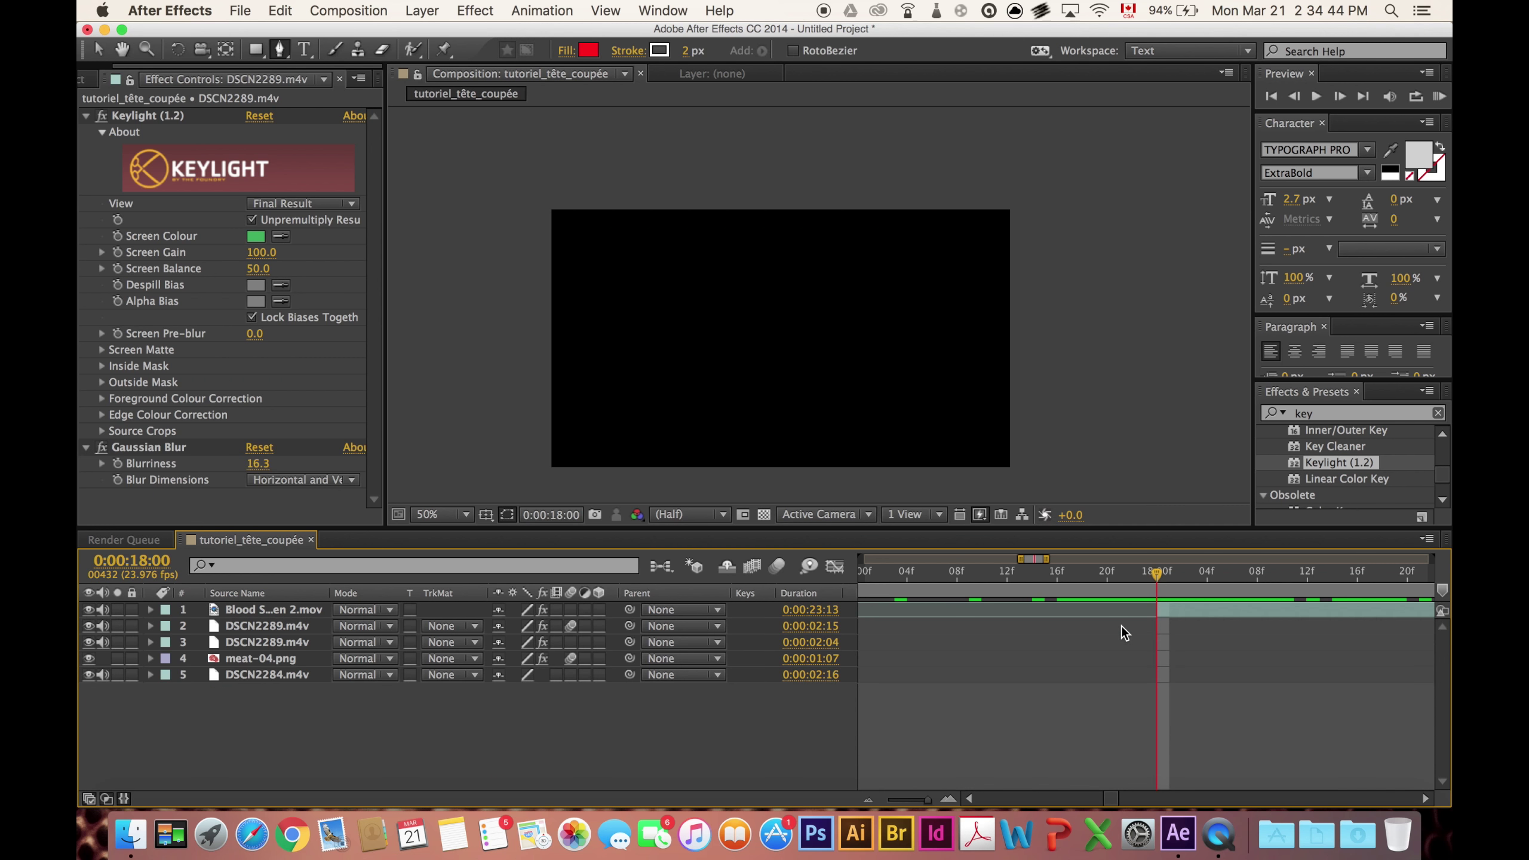
{"action": "left_click_drag", "start_coordinate": [1161, 573], "coordinate": [1281, 559]}
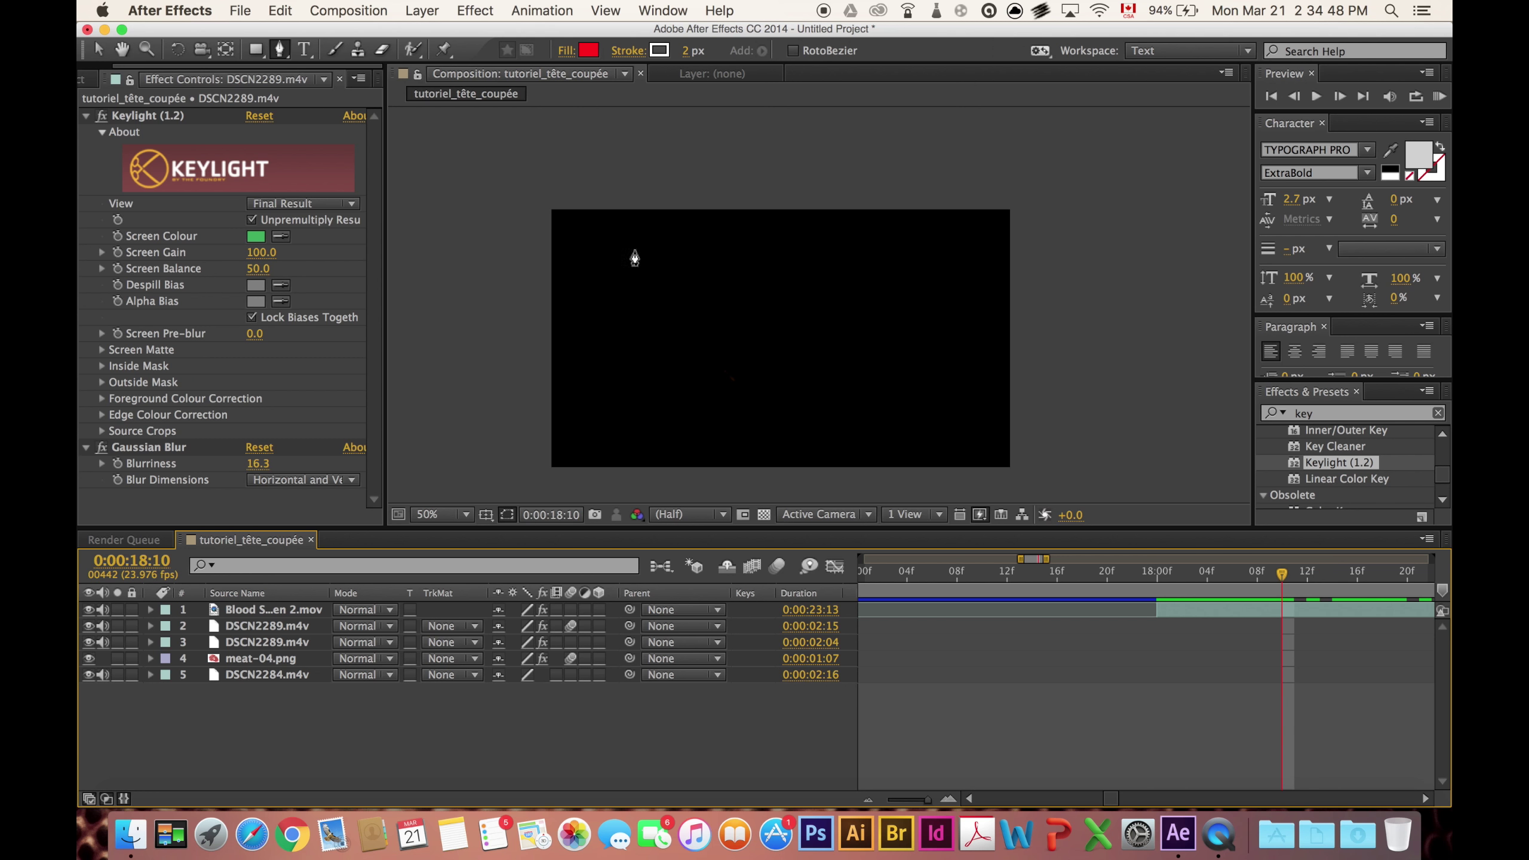
{"action": "left_click", "coordinate": [272, 9]}
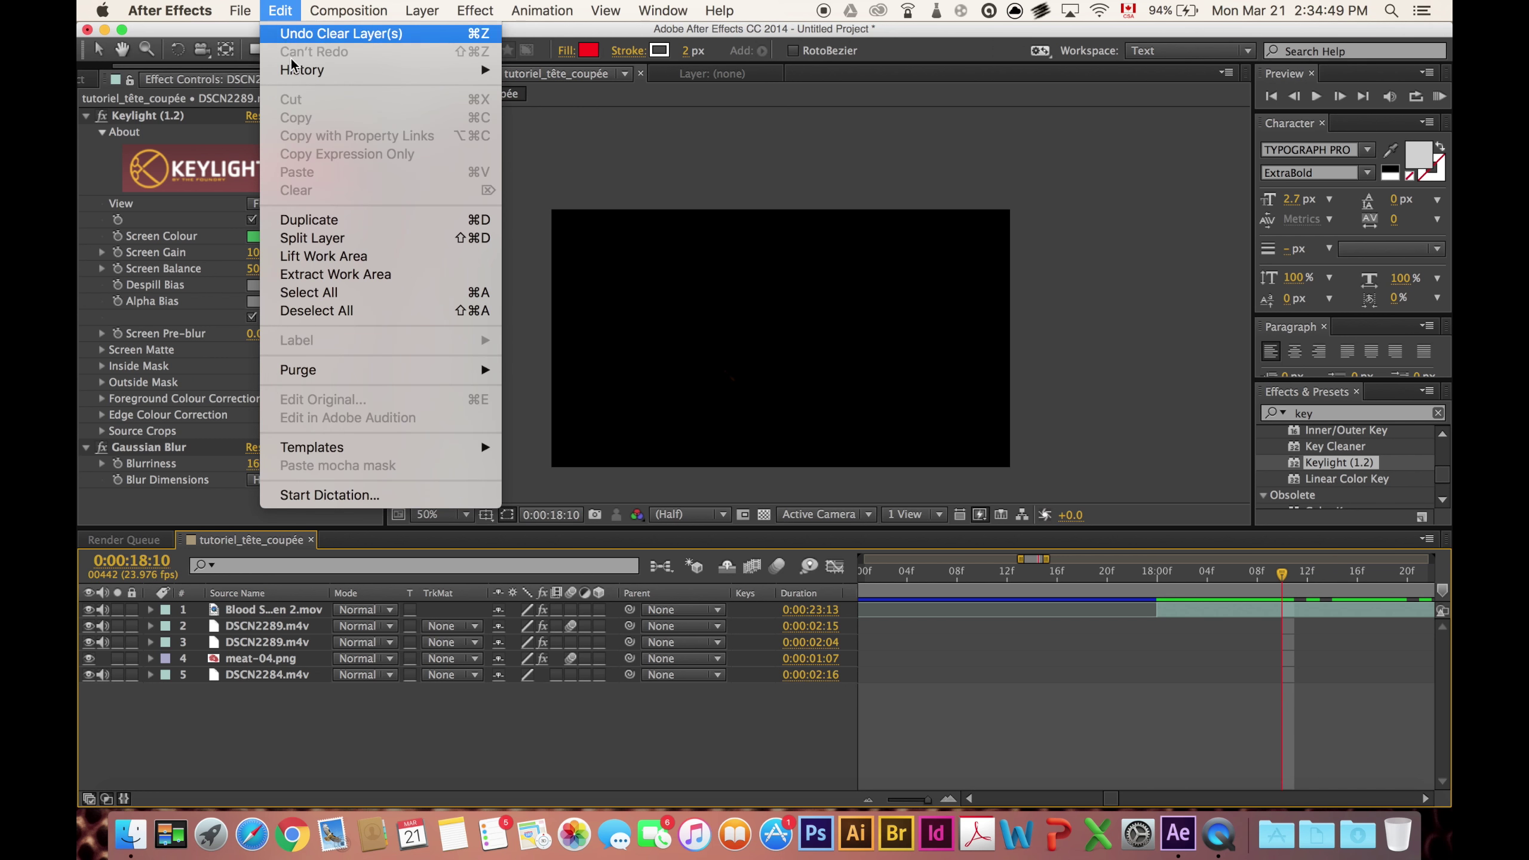
{"action": "left_click", "coordinate": [339, 239]}
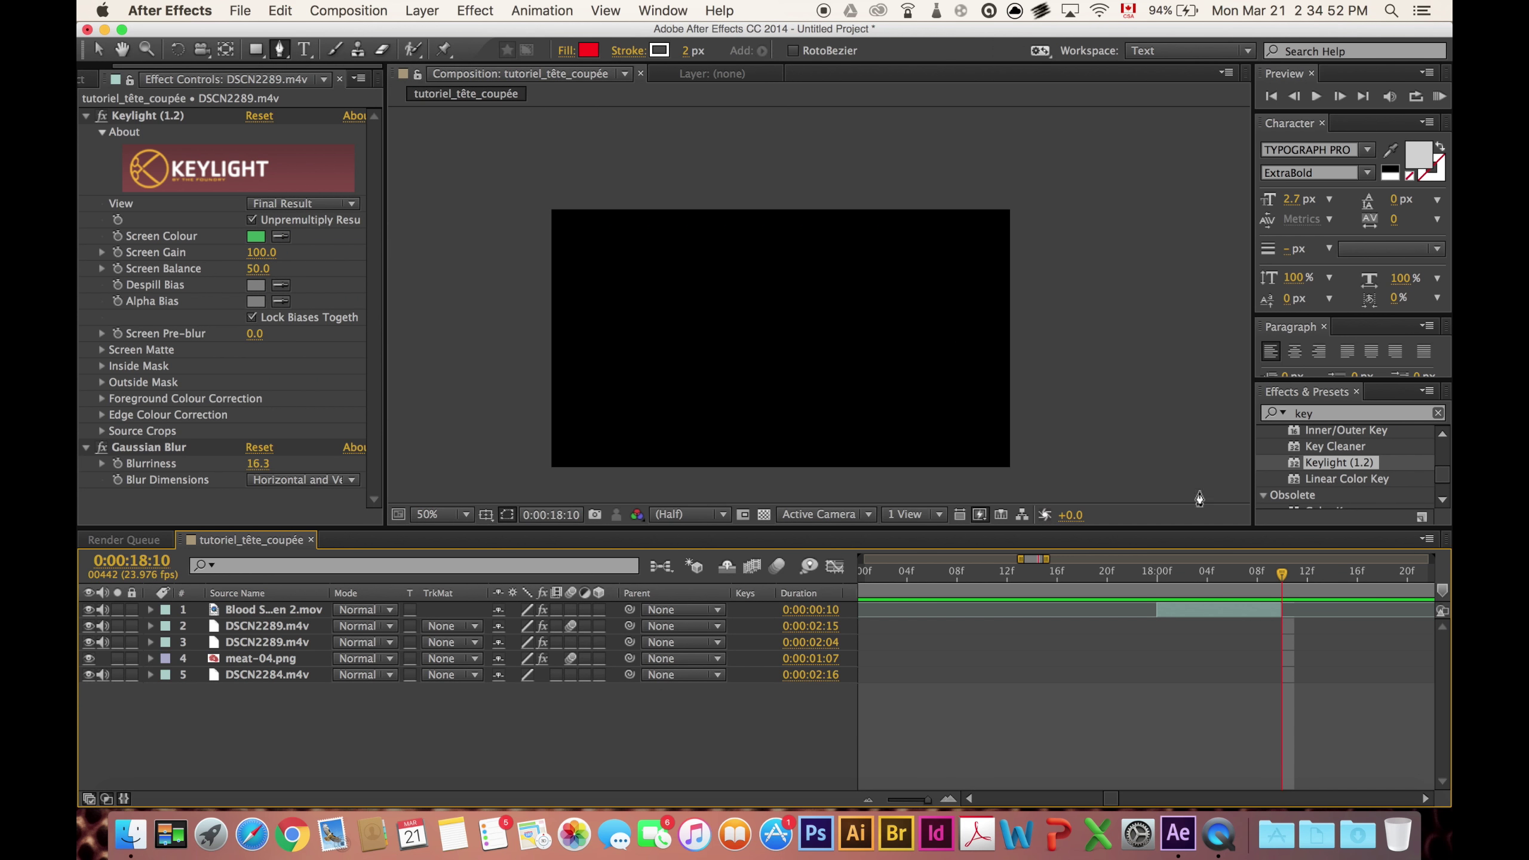
Slide the 10-frame blood splatter piece to start near frame 11.
{"action": "left_click", "coordinate": [1231, 613]}
{"action": "scroll", "coordinate": [726, 639], "scroll_direction": "left", "scroll_amount": 10}
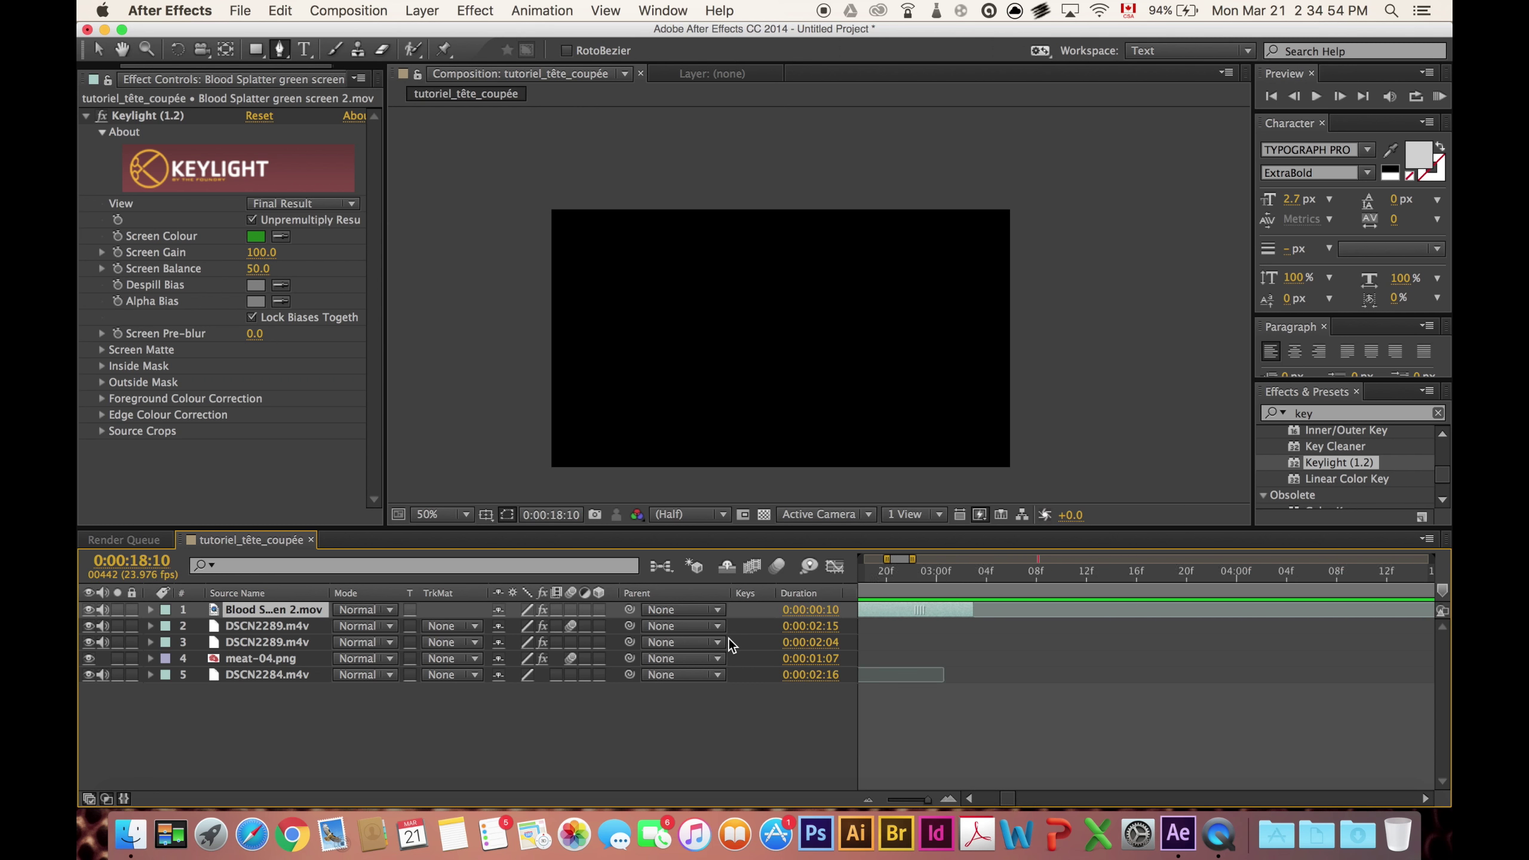
{"action": "left_click_drag", "start_coordinate": [894, 610], "coordinate": [1036, 610]}
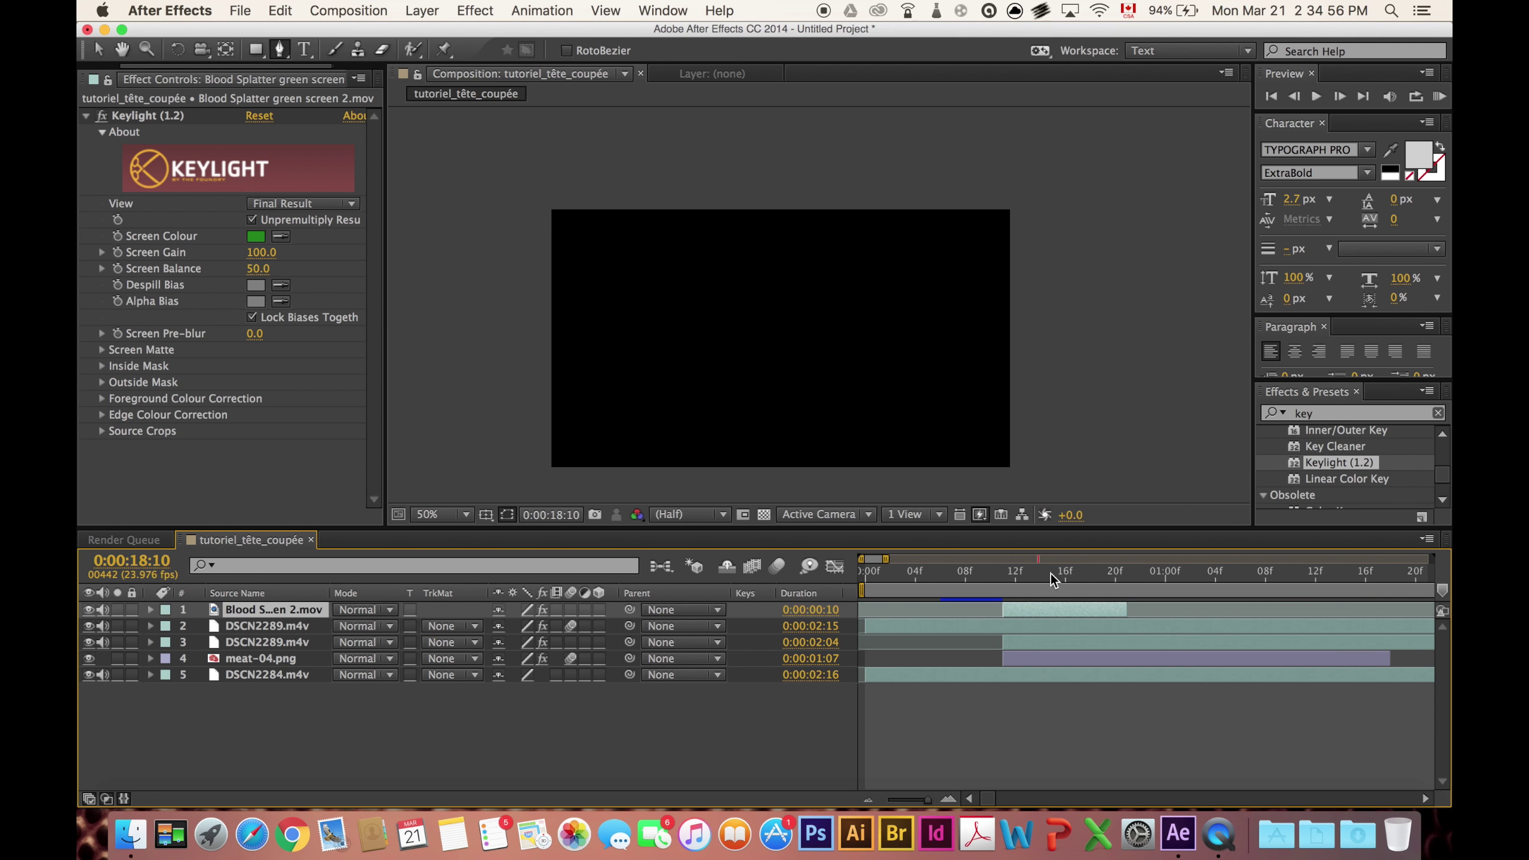
{"action": "left_click", "coordinate": [1023, 572]}
{"action": "left_click", "coordinate": [989, 577]}
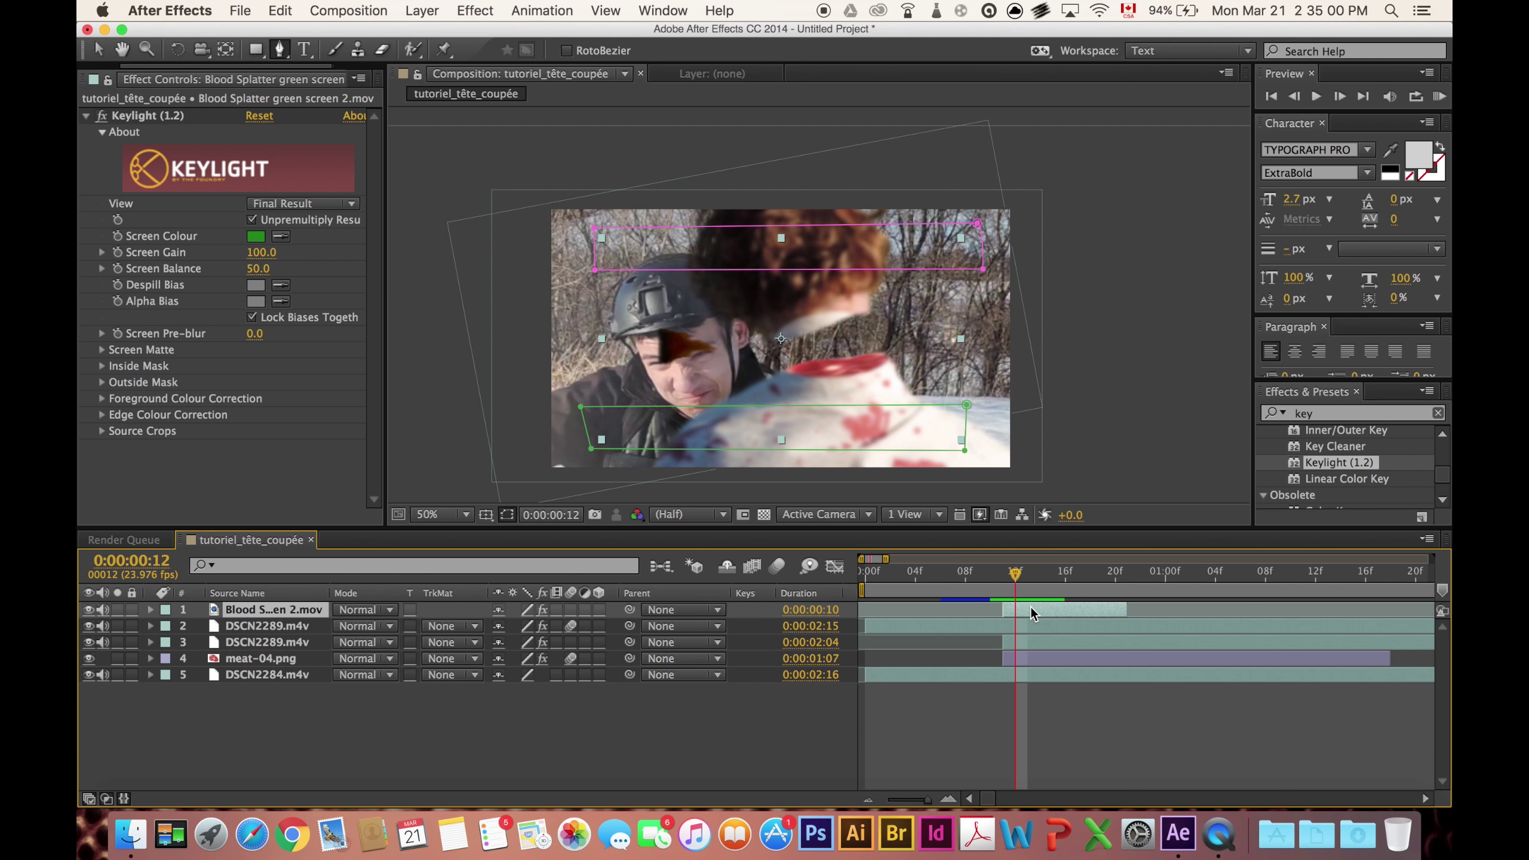
Zoom out, shift the blood splatter onto the neck stump, and drop it to layer 2 under DSCN2289.
{"action": "key", "text": "v"}
{"action": "key", "text": "comma"}
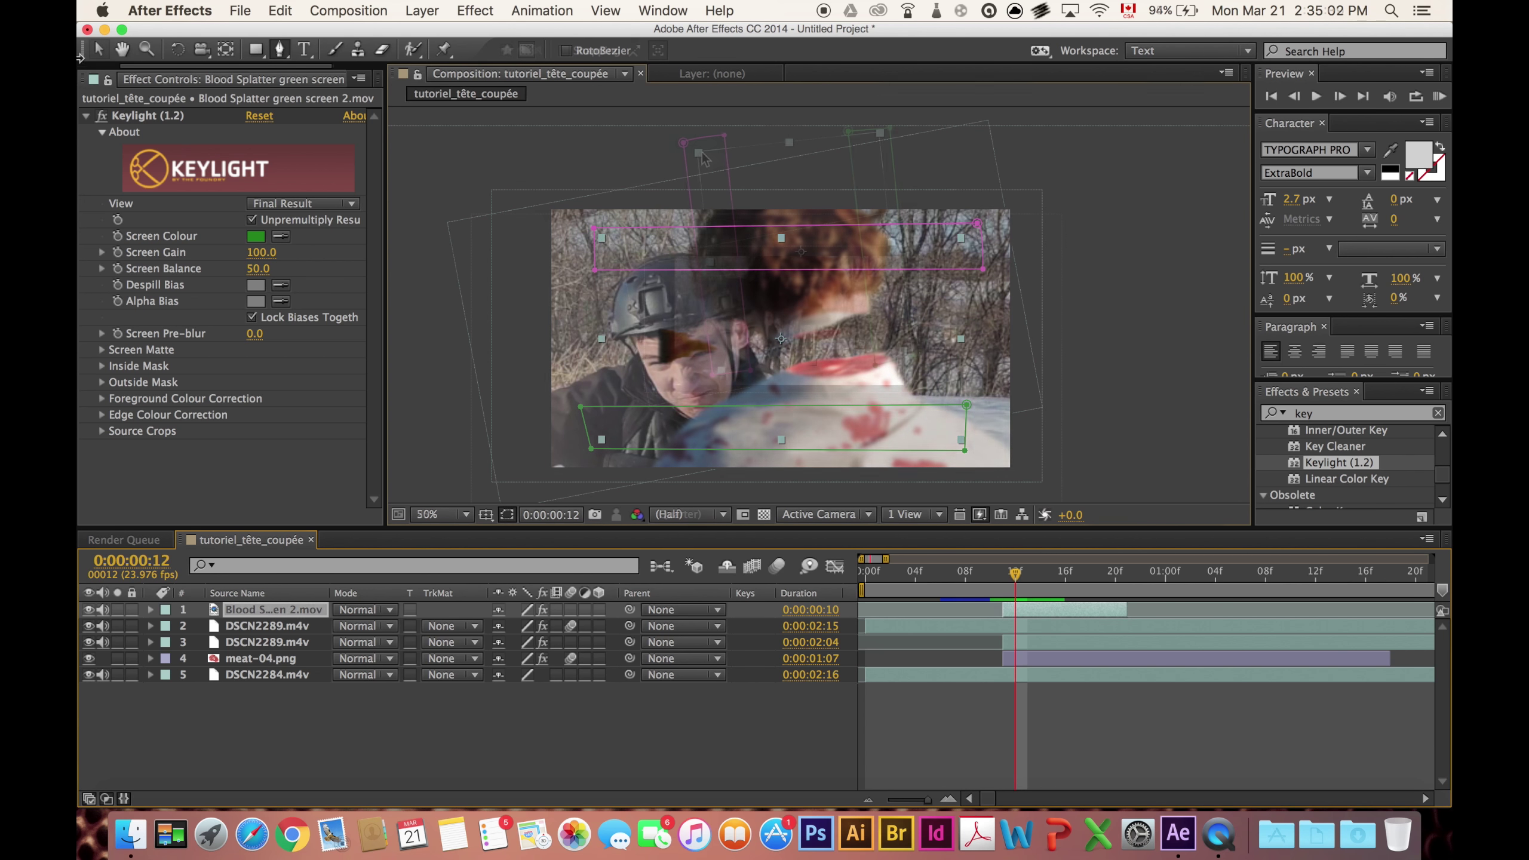
{"action": "left_click_drag", "start_coordinate": [803, 306], "coordinate": [818, 332]}
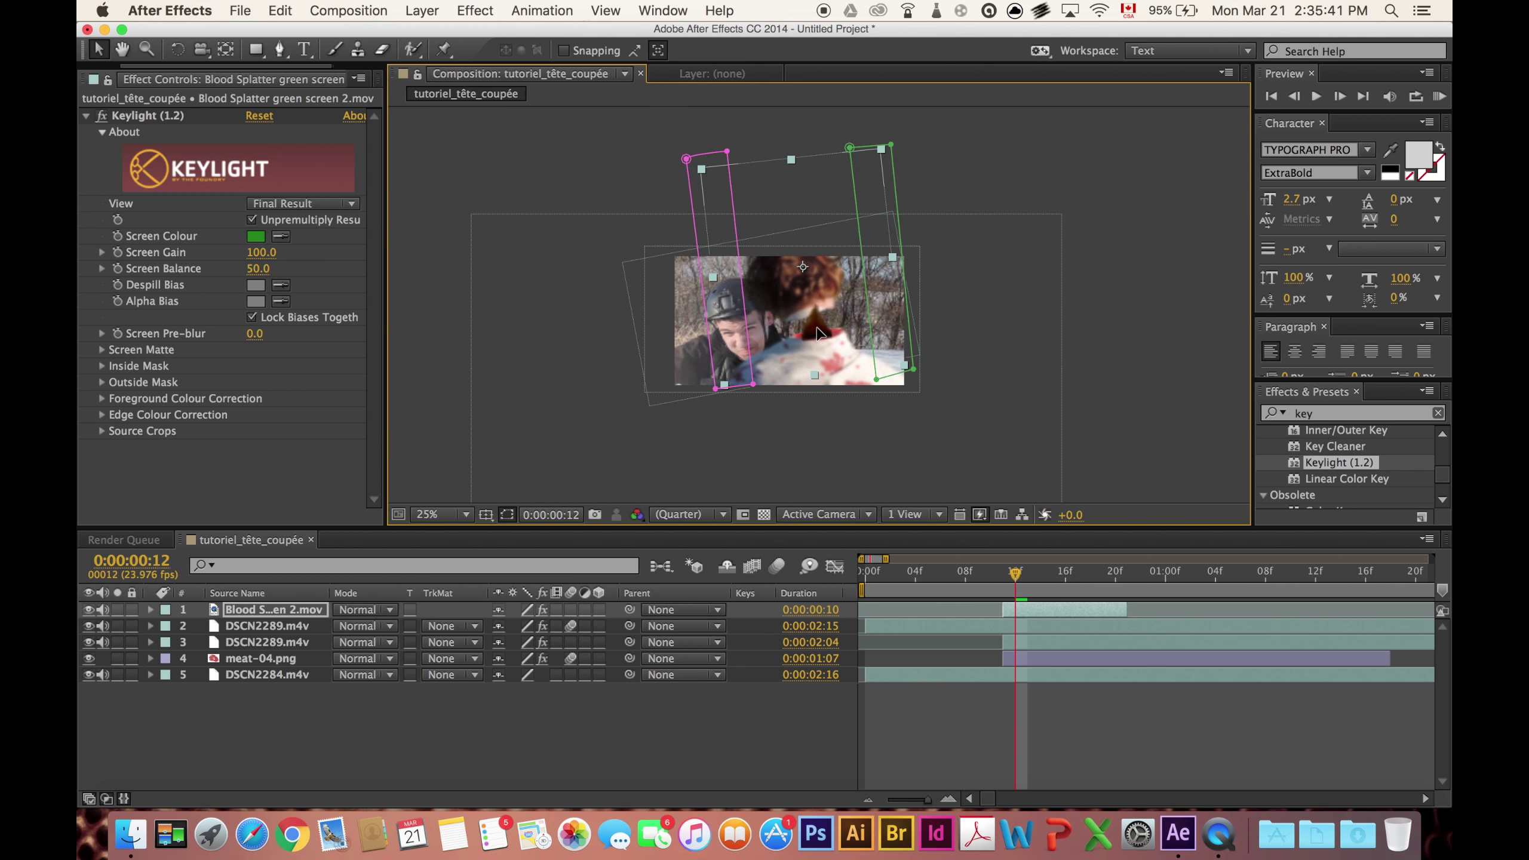
{"action": "scroll", "coordinate": [805, 338], "scroll_direction": "up", "scroll_amount": 2}
{"action": "scroll", "coordinate": [807, 318], "scroll_direction": "up", "scroll_amount": 1}
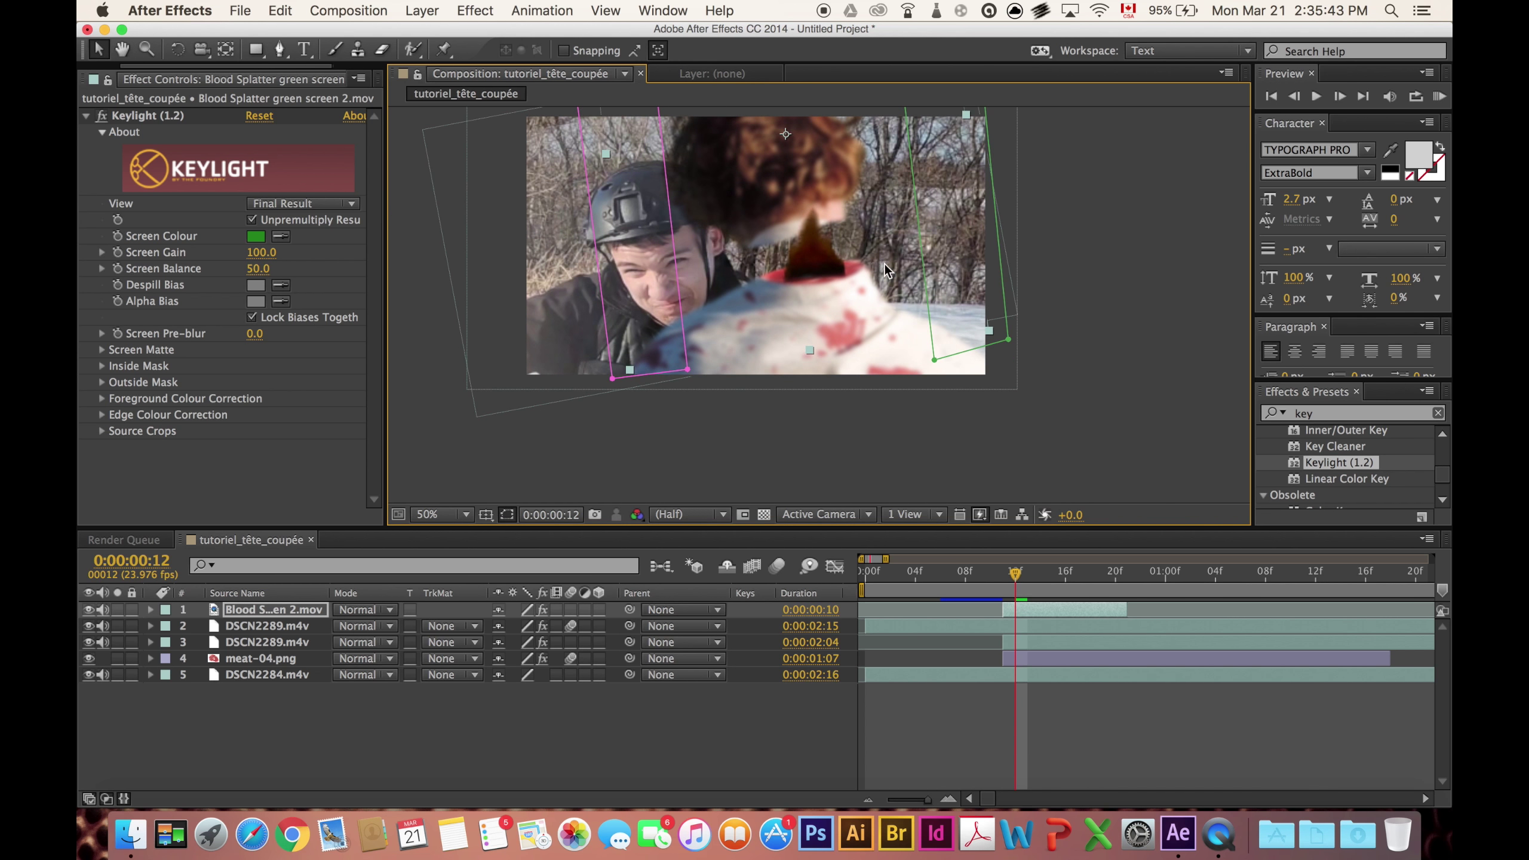
{"action": "scroll", "coordinate": [808, 318], "scroll_direction": "up", "scroll_amount": 1}
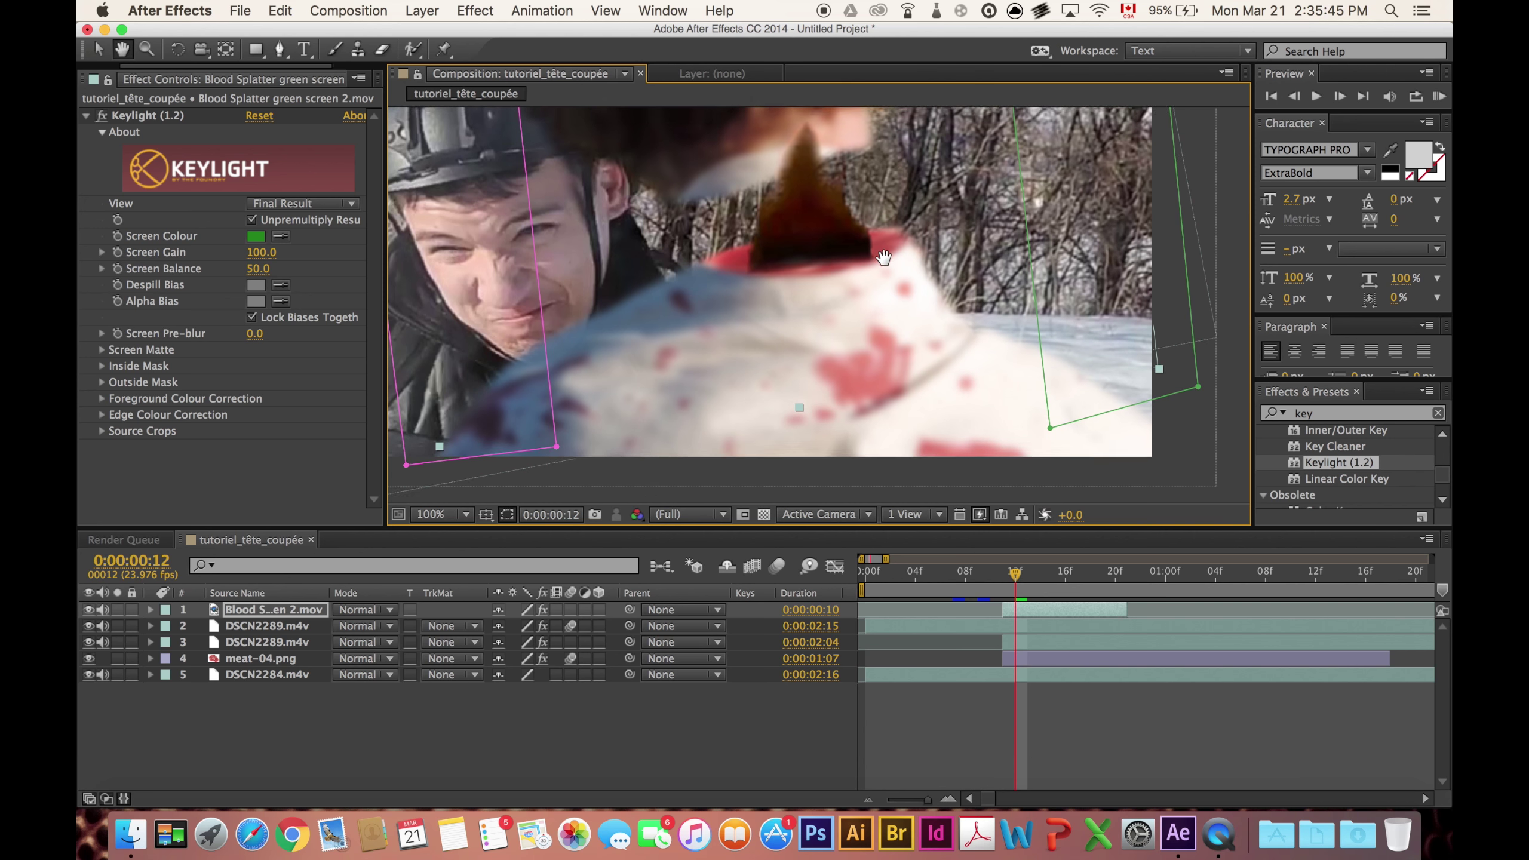
{"action": "scroll", "coordinate": [887, 243], "scroll_direction": "up", "scroll_amount": 1}
{"action": "left_click_drag", "start_coordinate": [263, 613], "coordinate": [270, 631]}
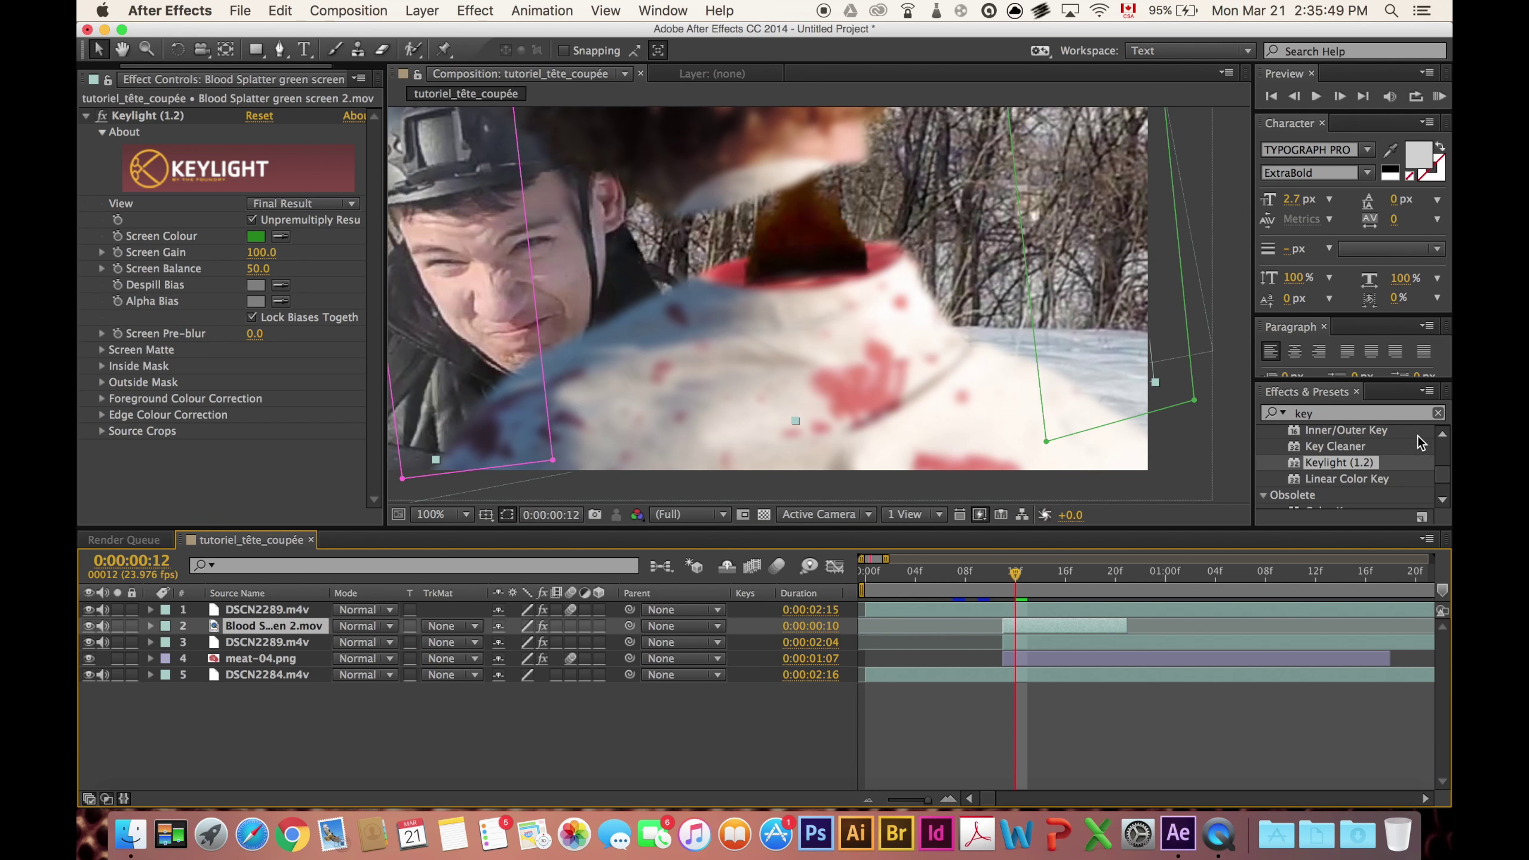
Apply Curves to the blood splatter and raise the Red channel curve.
{"action": "left_click", "coordinate": [1320, 413]}
{"action": "key", "text": "BackSpace"}
{"action": "key", "text": "BackSpace"}
{"action": "key", "text": "BackSpace"}
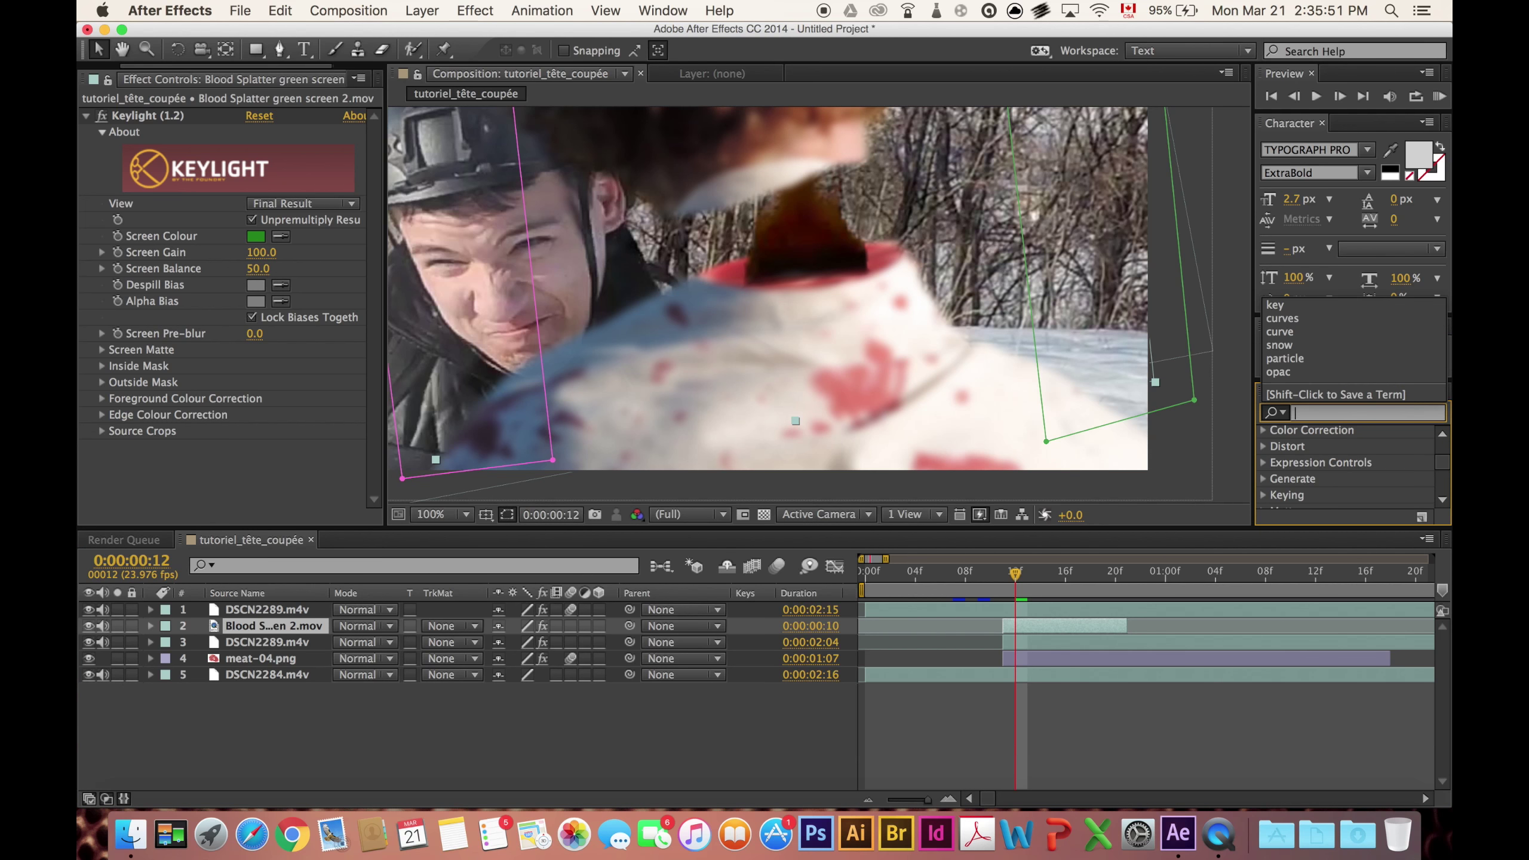
{"action": "type", "text": "cur"}
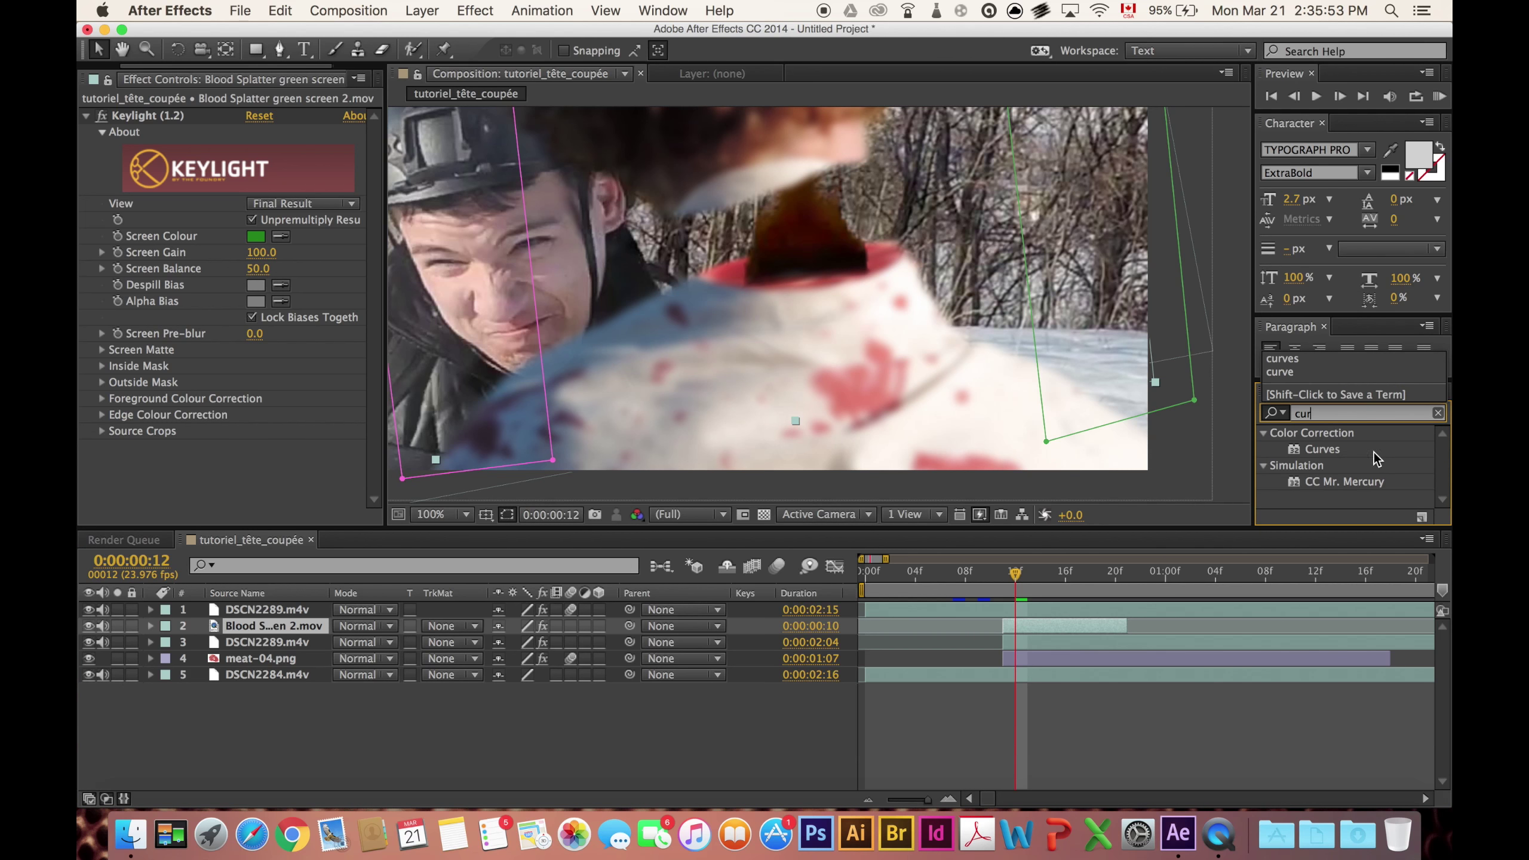
{"action": "left_click_drag", "start_coordinate": [1324, 449], "coordinate": [288, 621]}
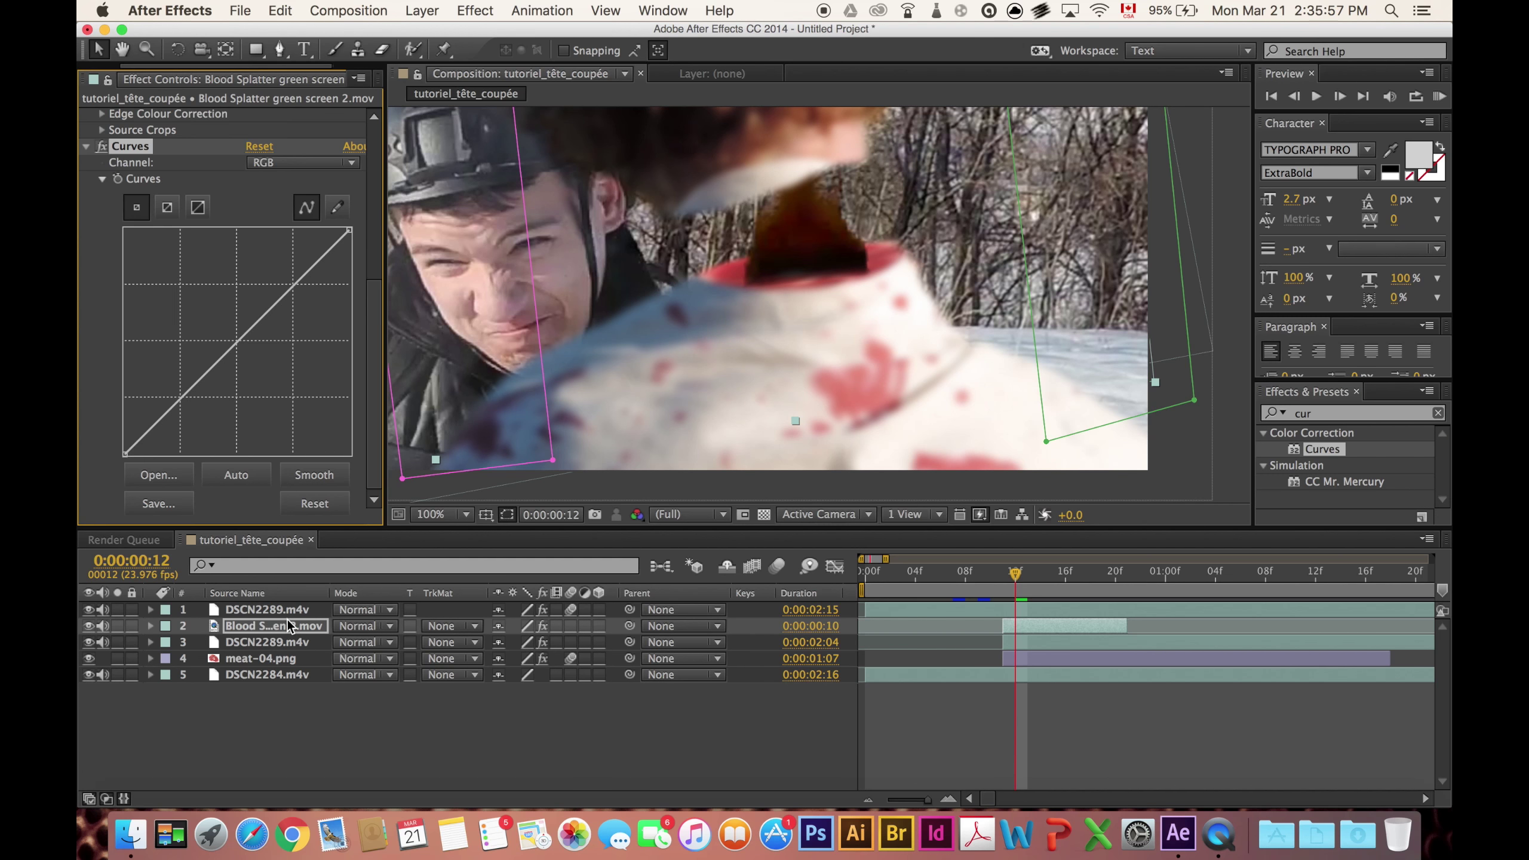
{"action": "left_click", "coordinate": [301, 162]}
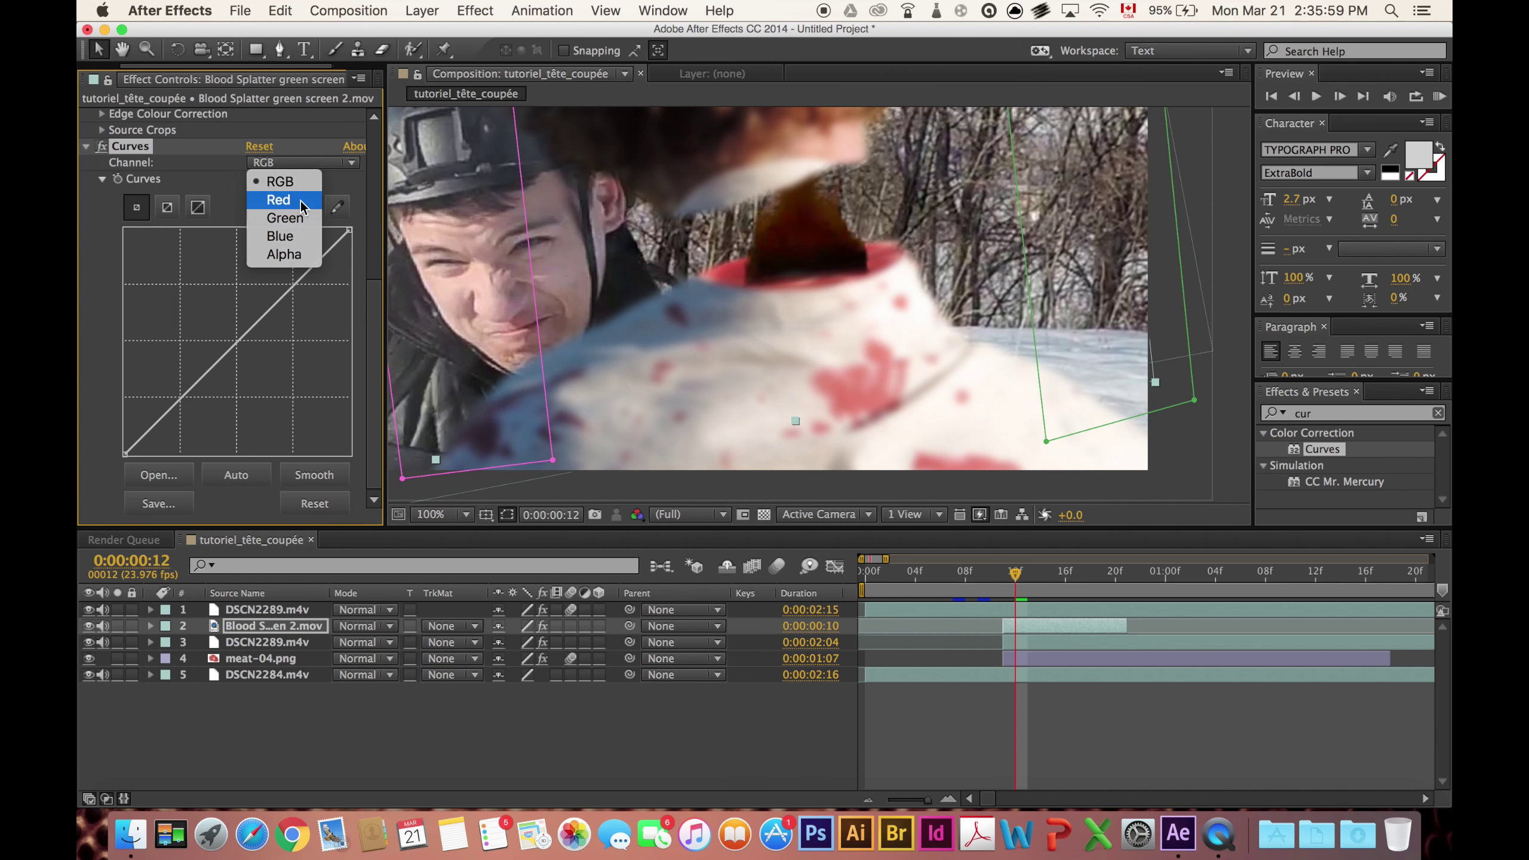
{"action": "left_click", "coordinate": [301, 200]}
{"action": "mouse_move", "coordinate": [253, 324]}
{"action": "left_mouse_down"}
{"action": "mouse_move", "coordinate": [233, 306]}
{"action": "mouse_move", "coordinate": [246, 262]}
{"action": "left_mouse_up"}
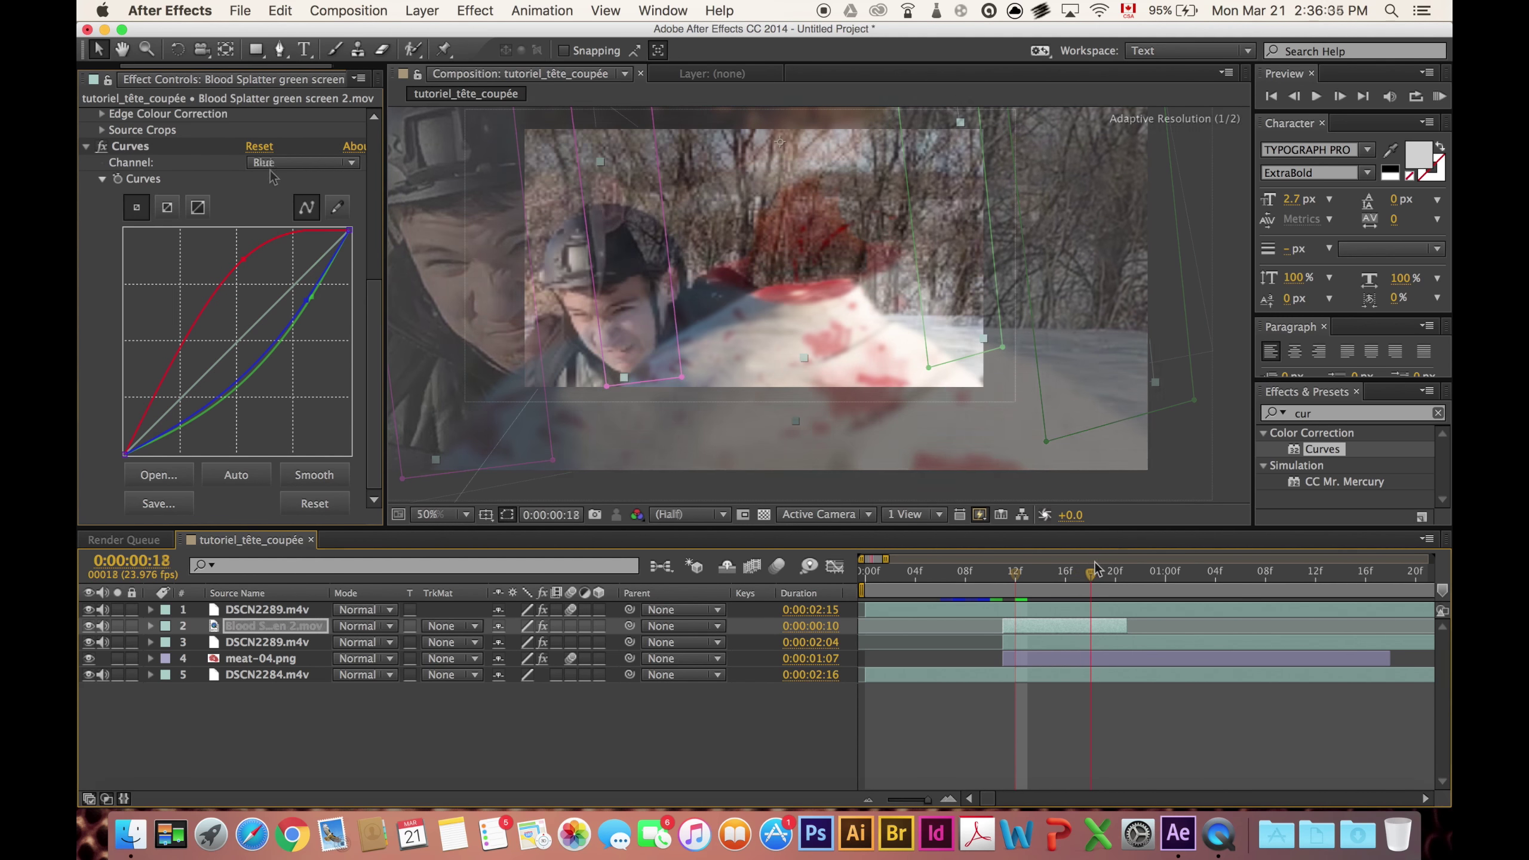
Check the splatter frames, duplicate the blood splatter layer, and play a preview.
{"action": "left_click_drag", "start_coordinate": [1095, 569], "coordinate": [1015, 564]}
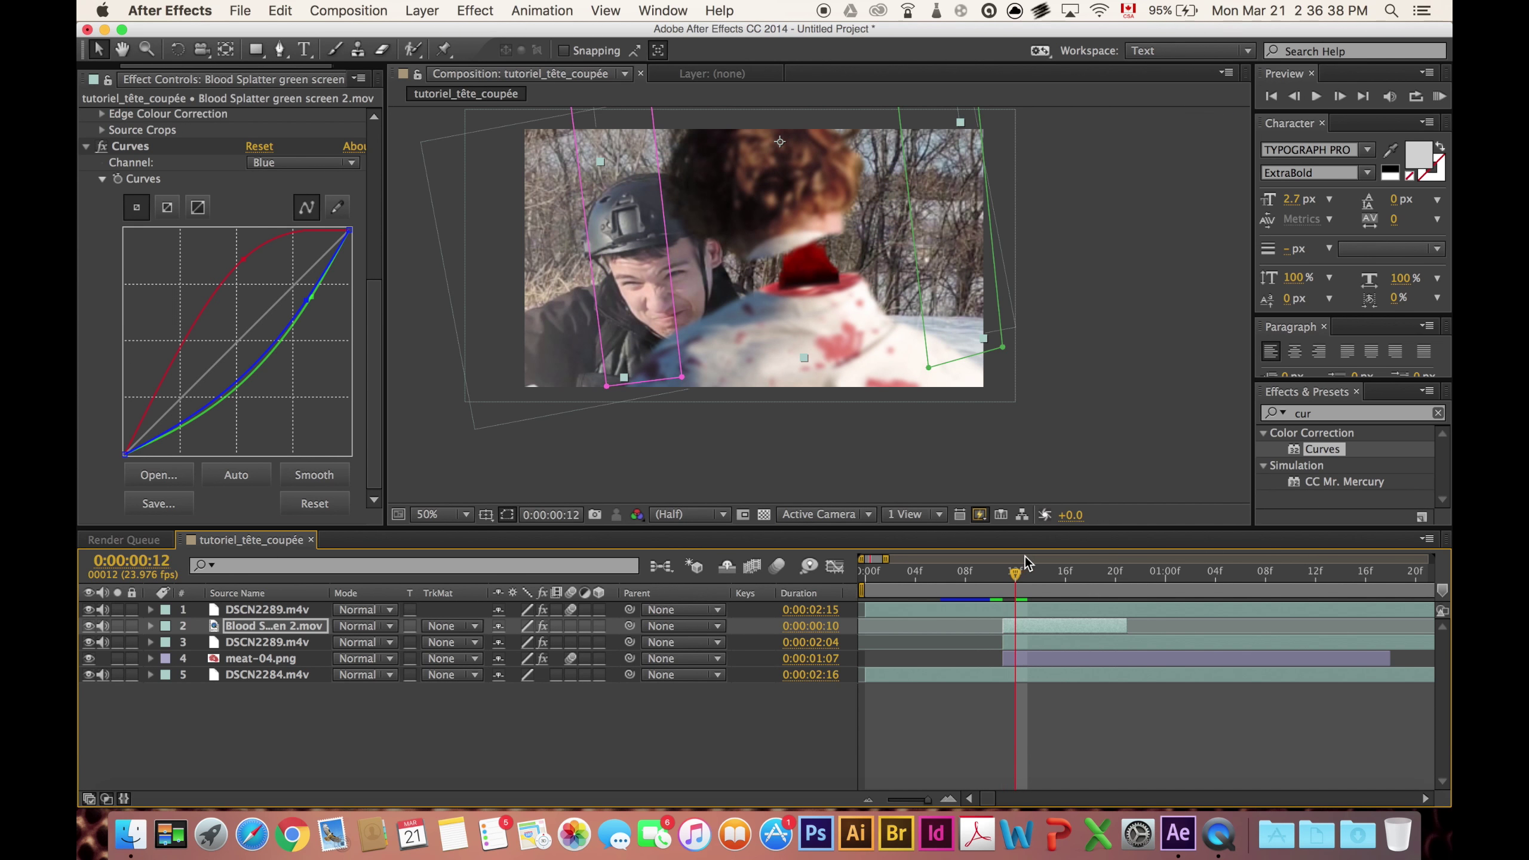
{"action": "left_click_drag", "start_coordinate": [1014, 564], "coordinate": [1013, 568]}
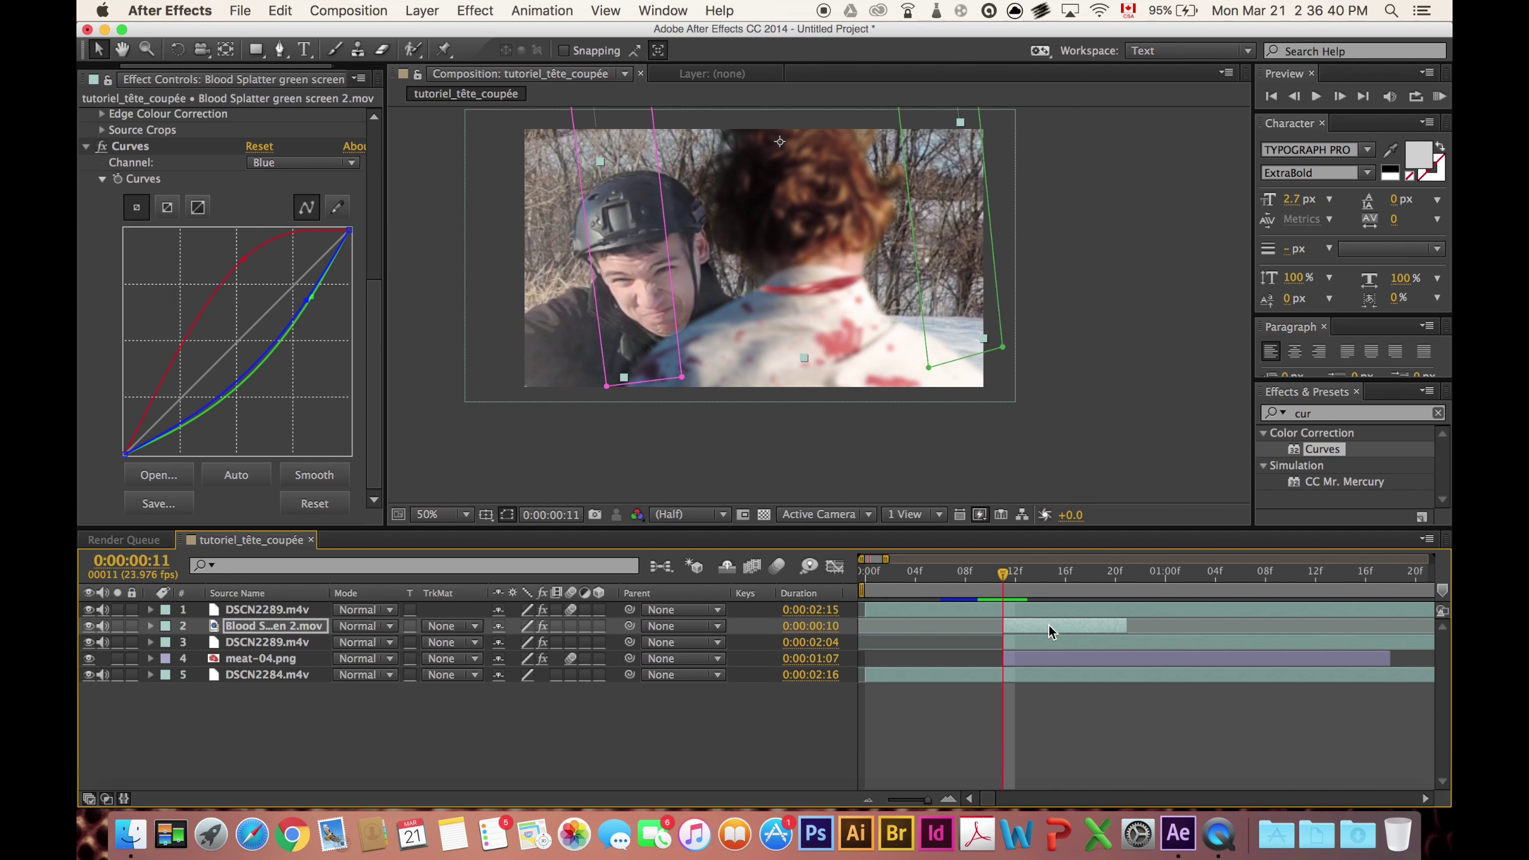
{"action": "key", "text": "super+d"}
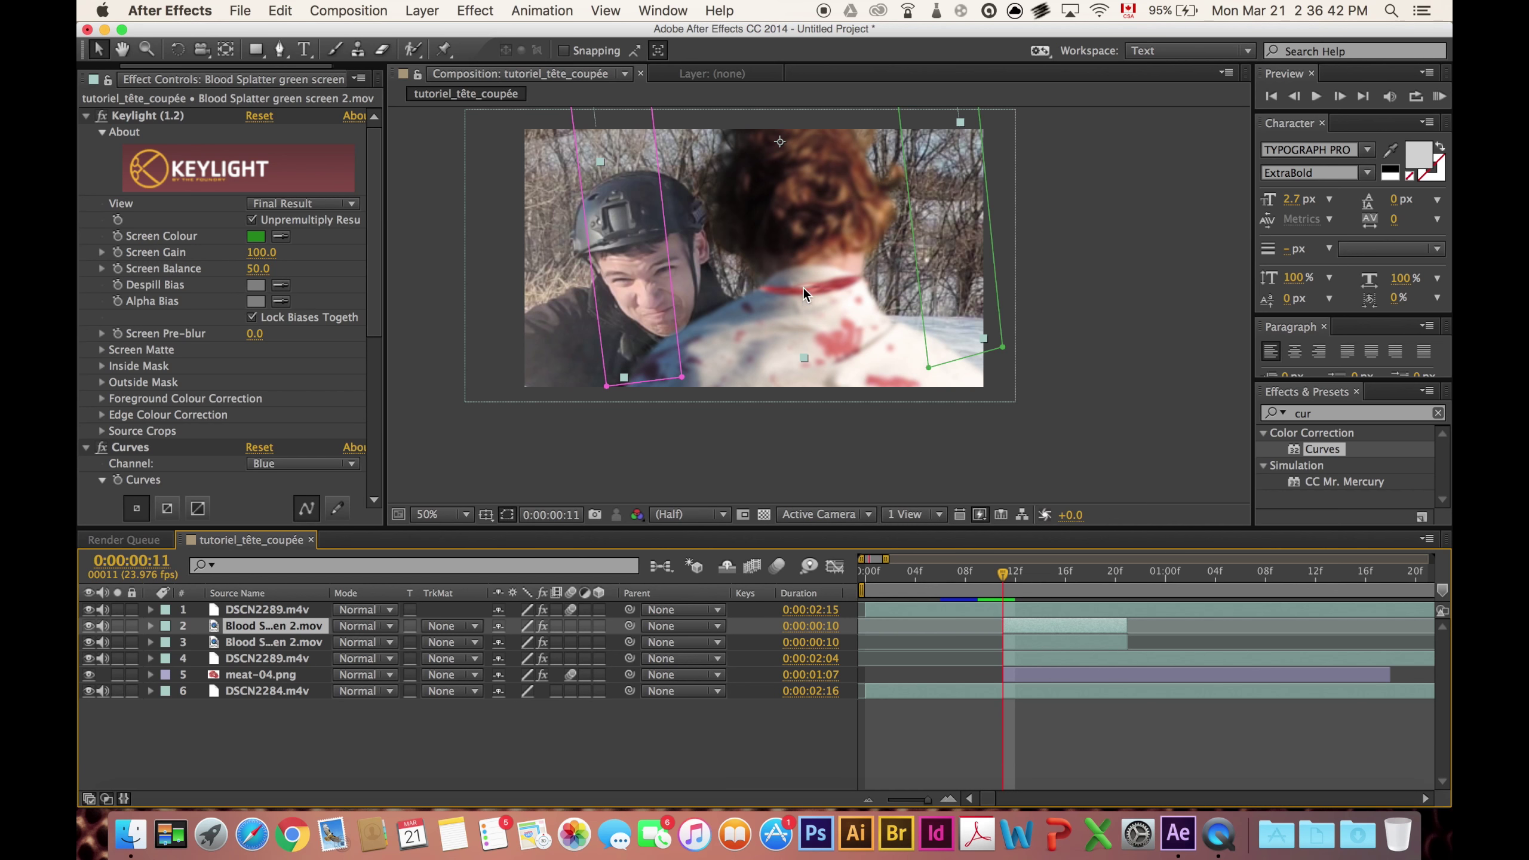
{"action": "key", "text": "KP_0"}
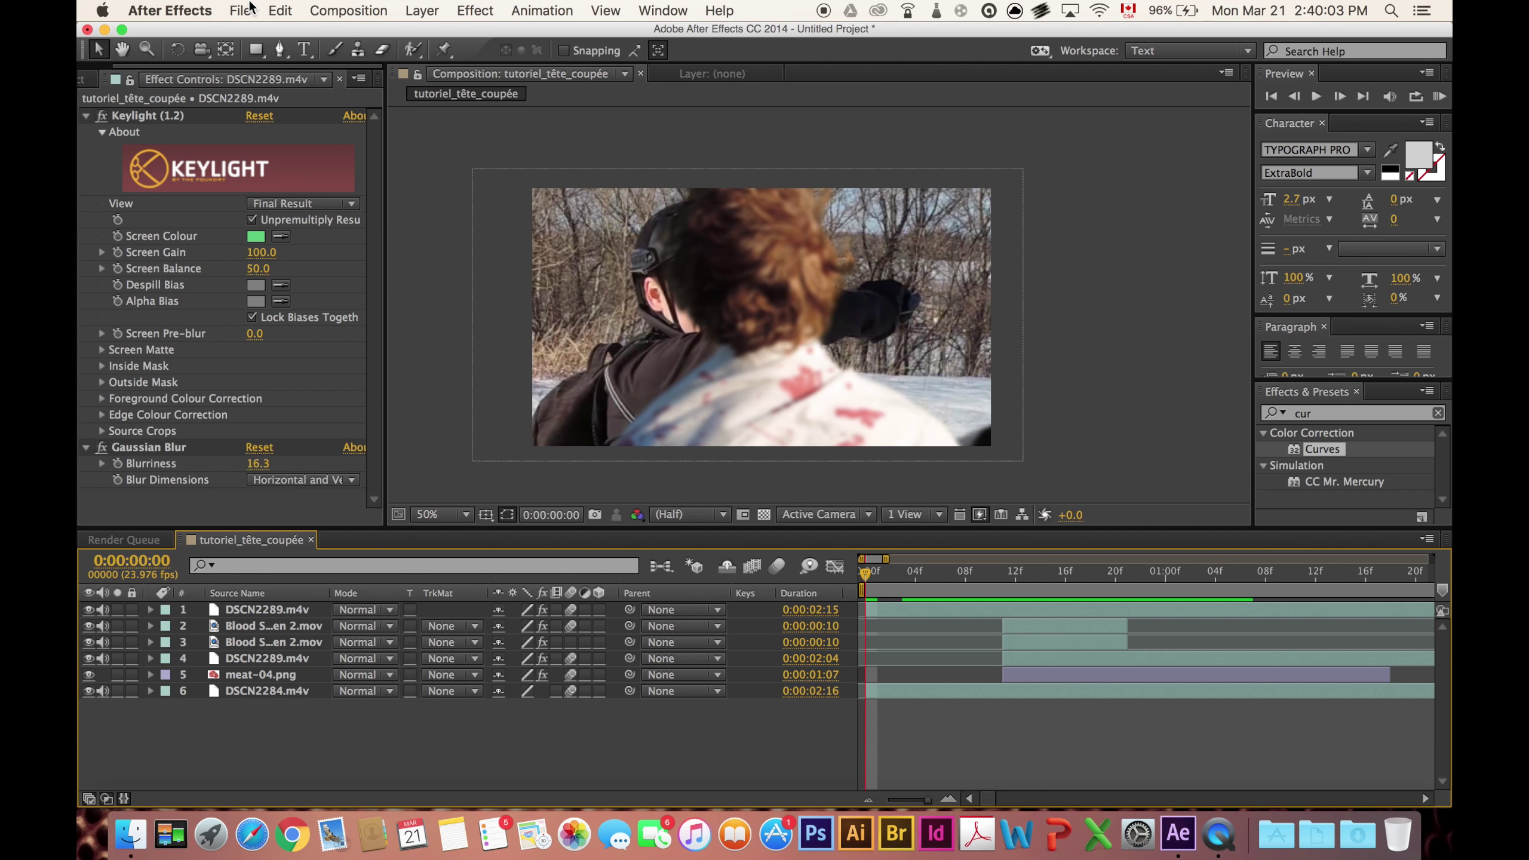
Queue tutoriel_tête_coupée with Lossless output to tutoriel_tête_coupée.mov on the Desktop, then render.
{"action": "left_click", "coordinate": [325, 11]}
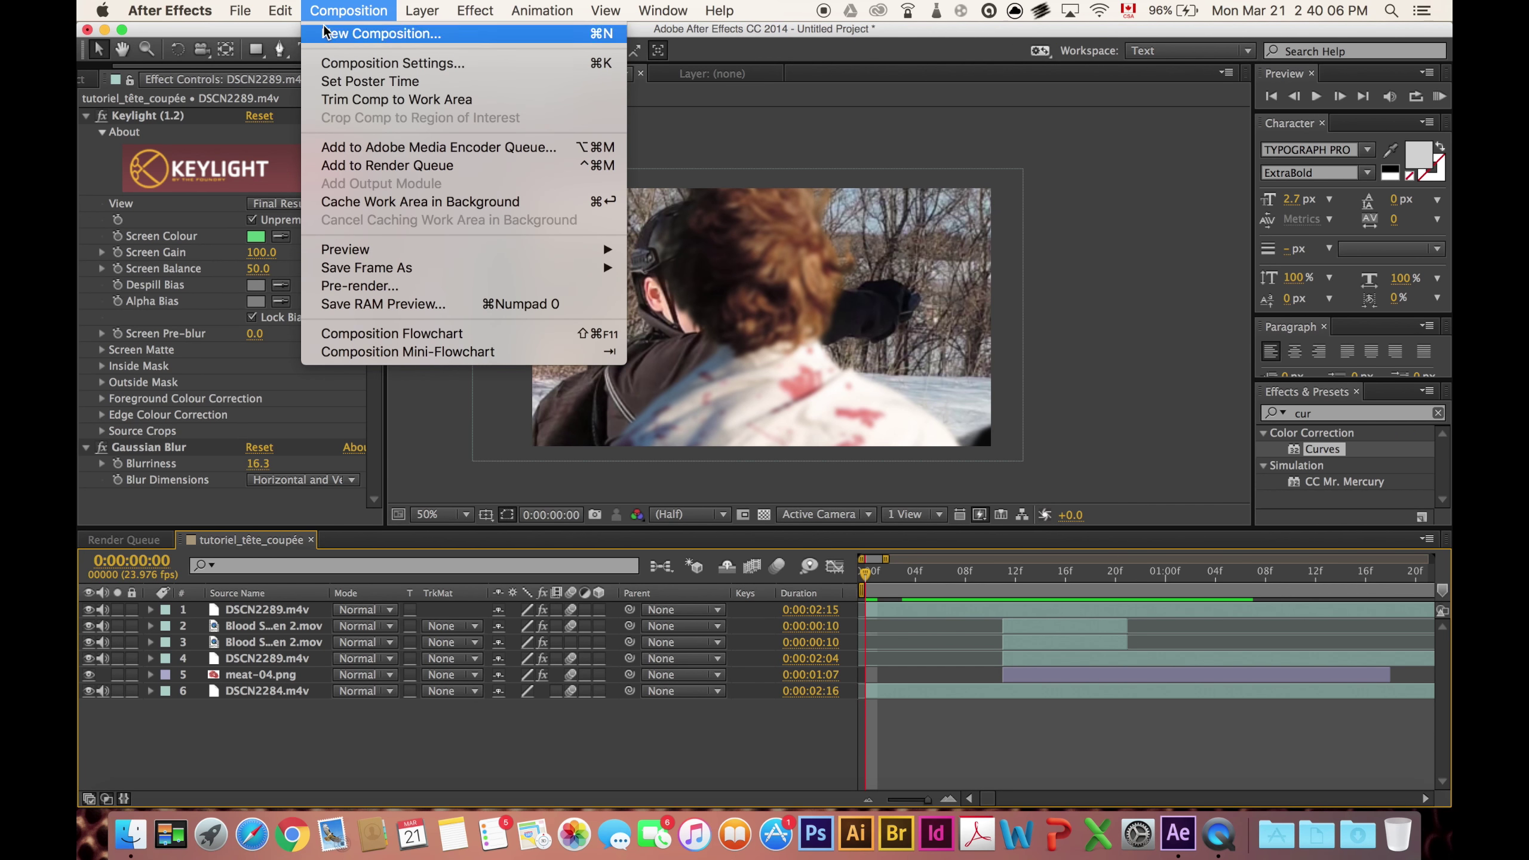
{"action": "left_click", "coordinate": [373, 165]}
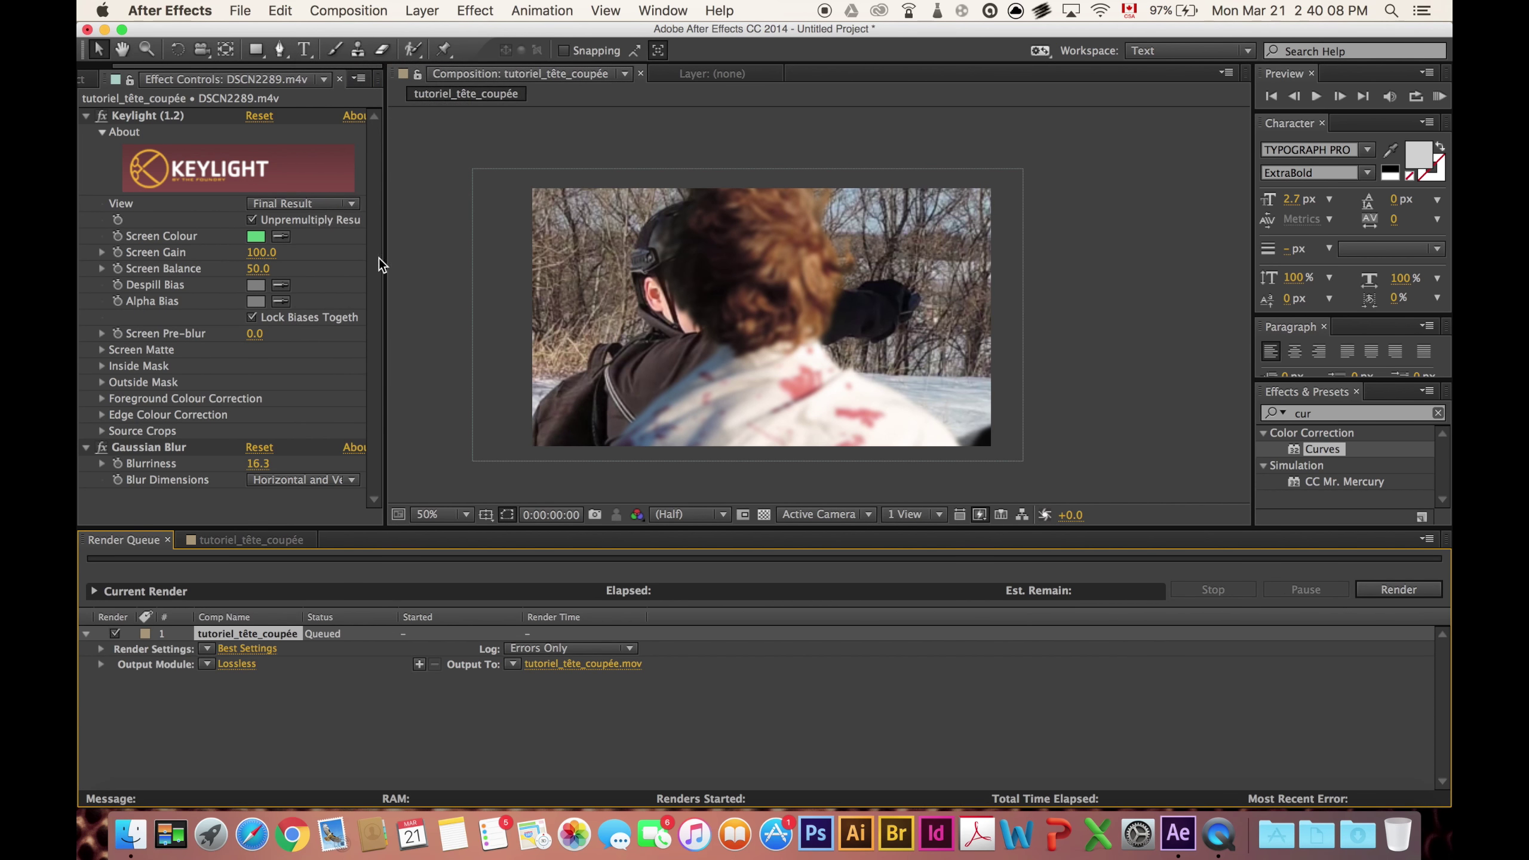
{"action": "left_click", "coordinate": [607, 666]}
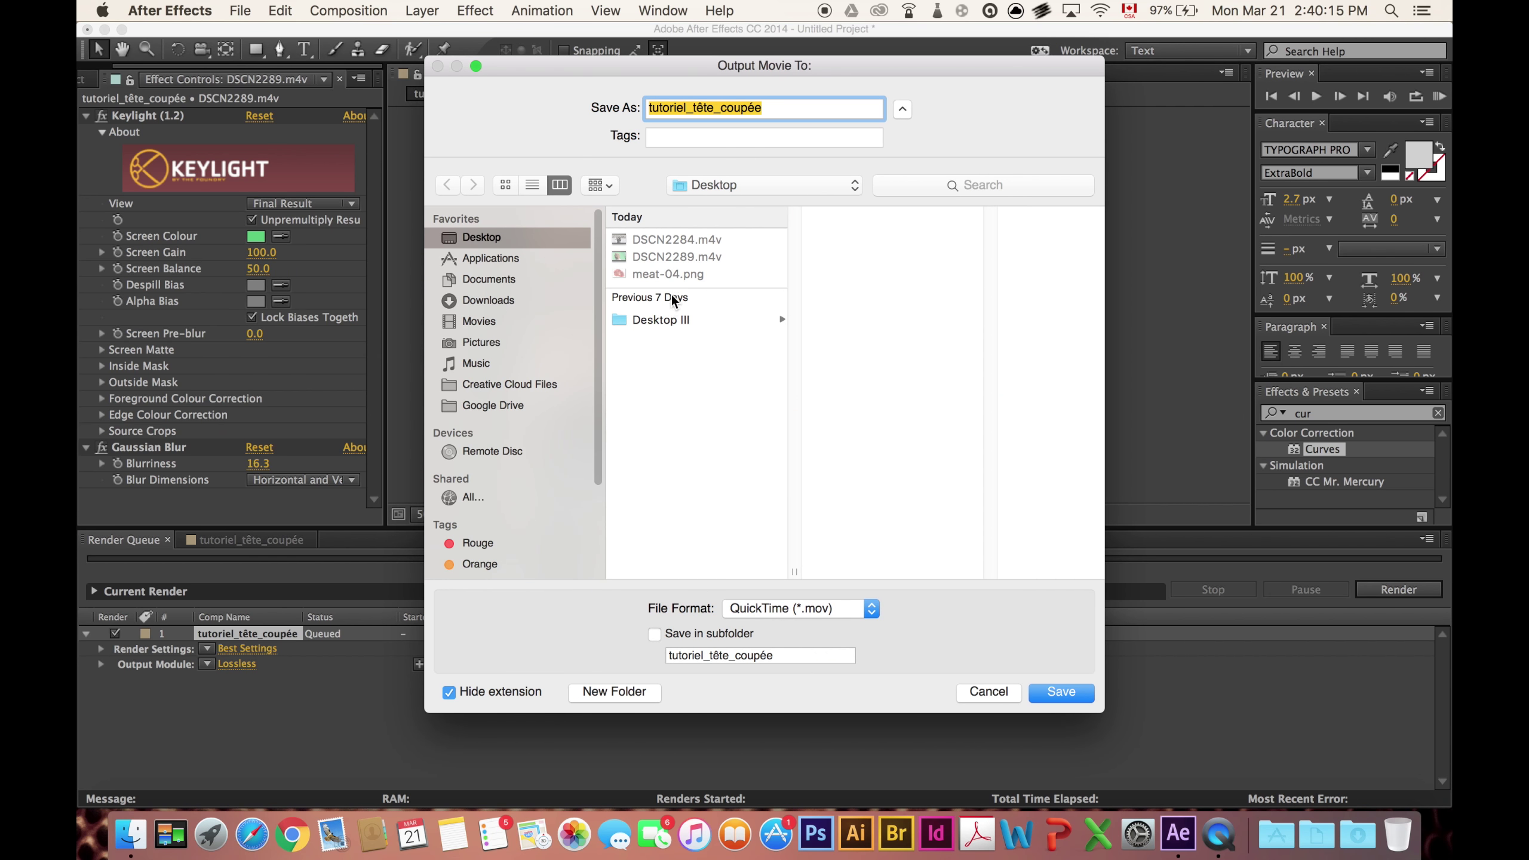
{"action": "left_click", "coordinate": [1053, 694]}
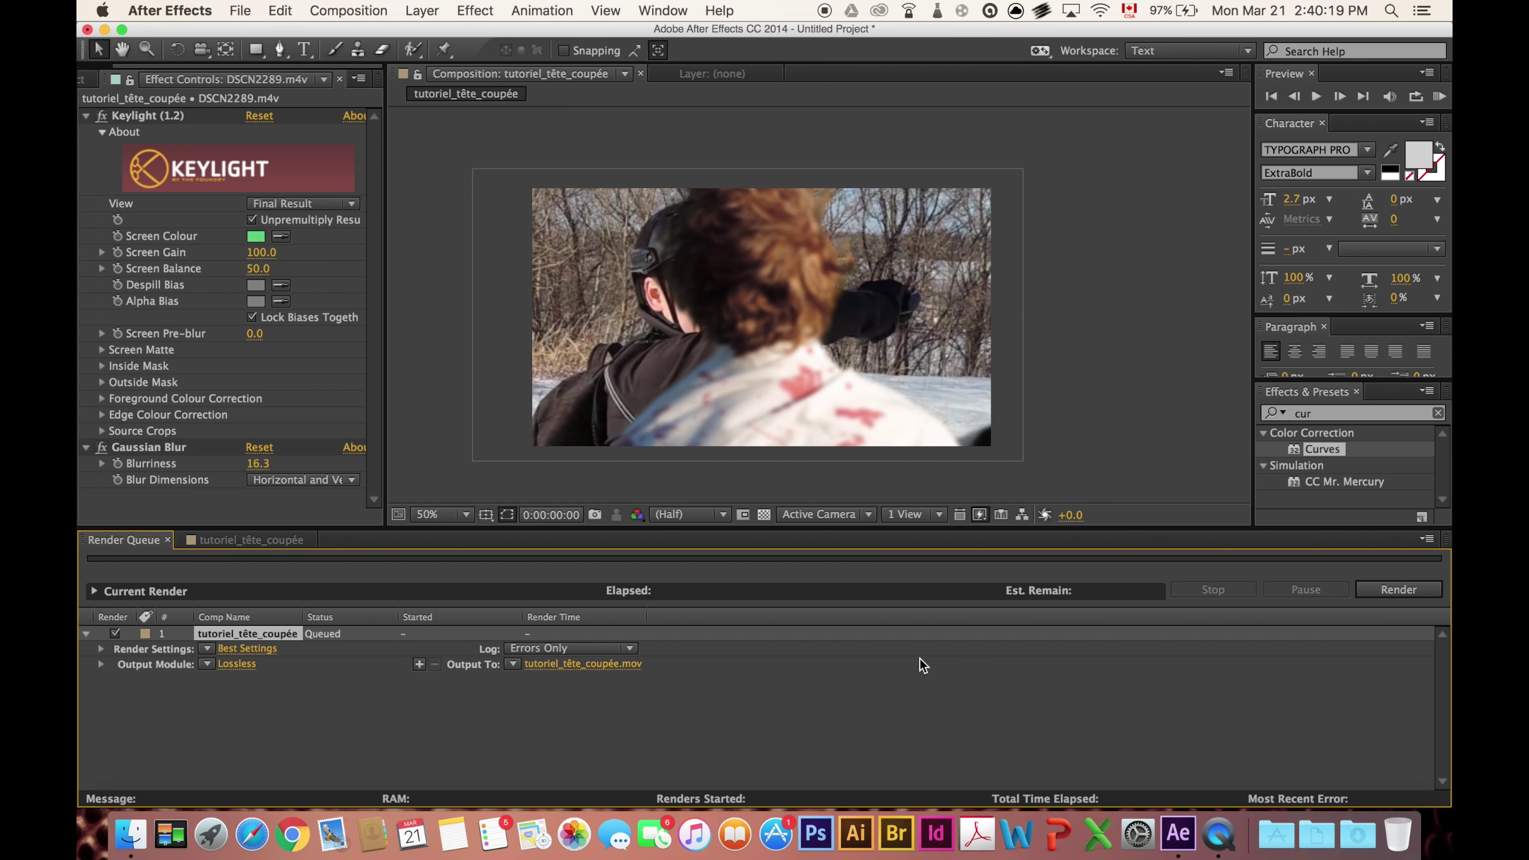
{"action": "left_click", "coordinate": [1388, 583]}
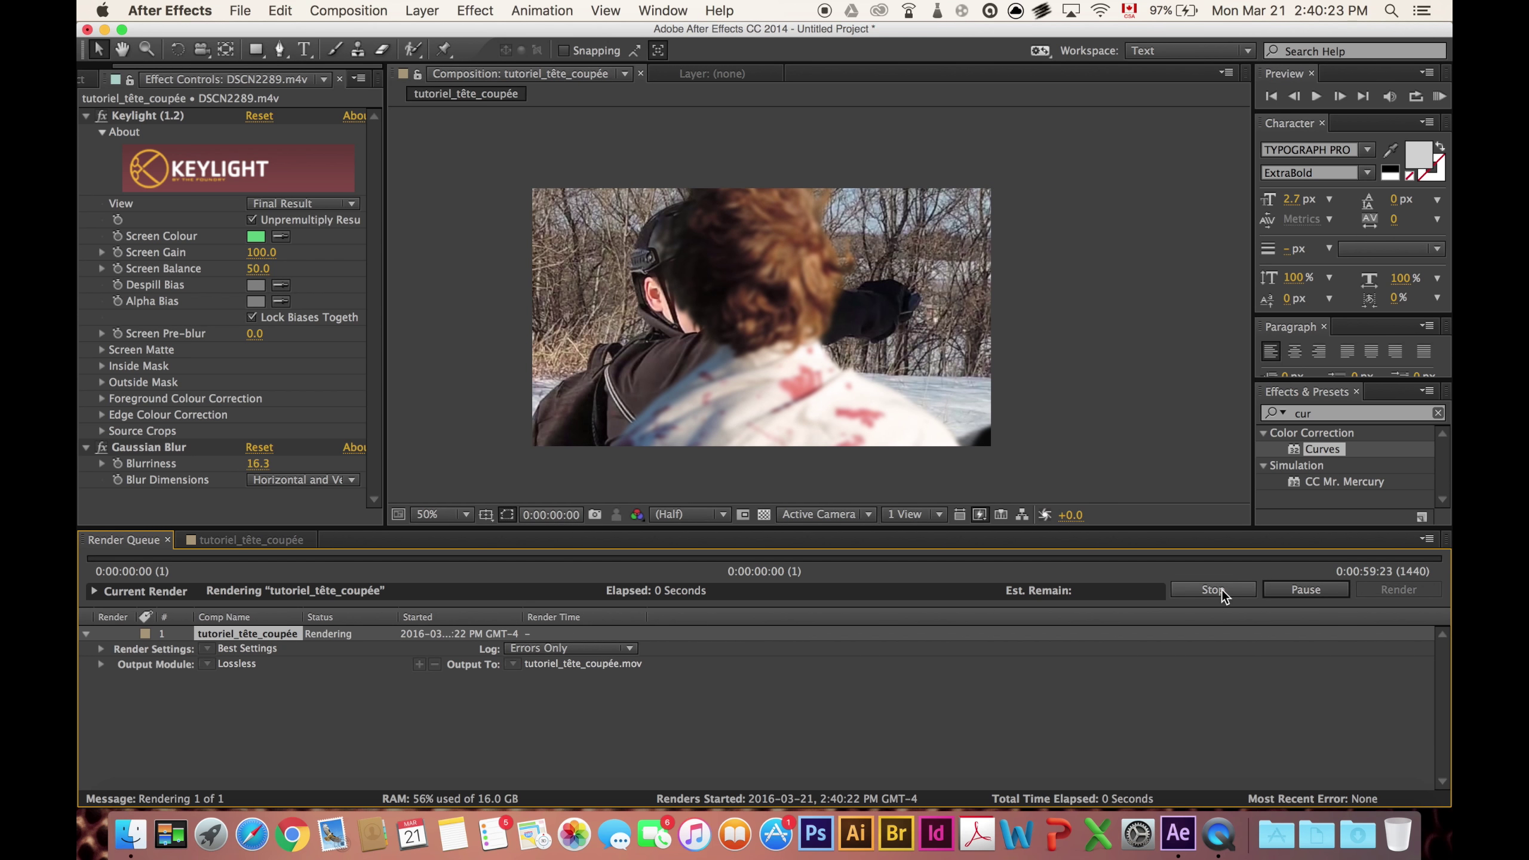